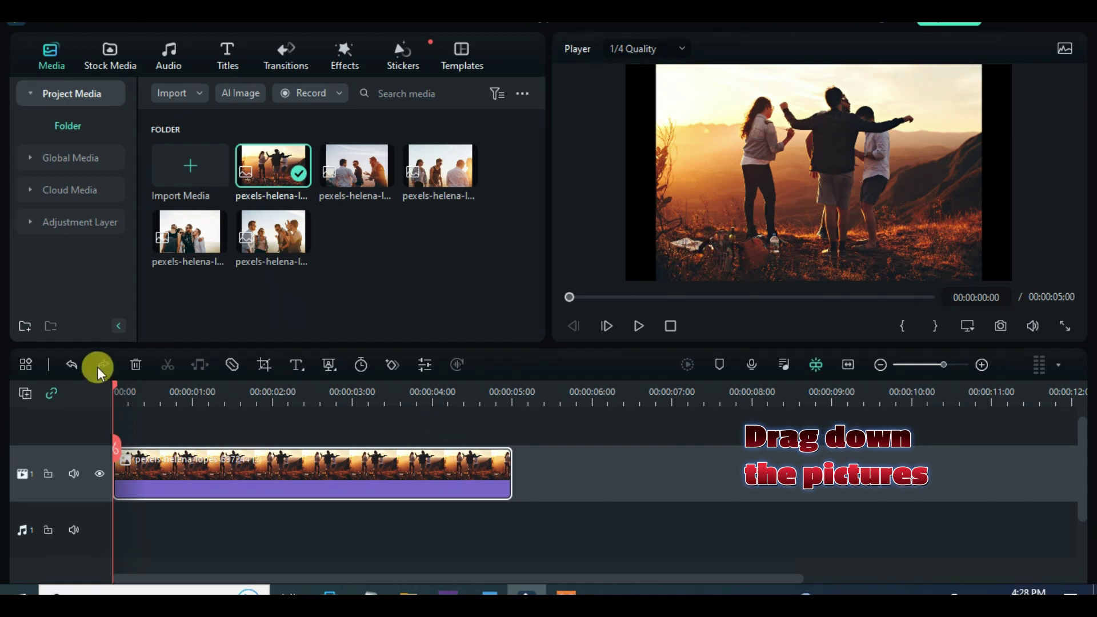
# - Split the picture clip at 3 seconds, delete the remaining part and return the playhead to the start
pyautogui.moveTo(116, 385); pyautogui.dragTo(355, 399)
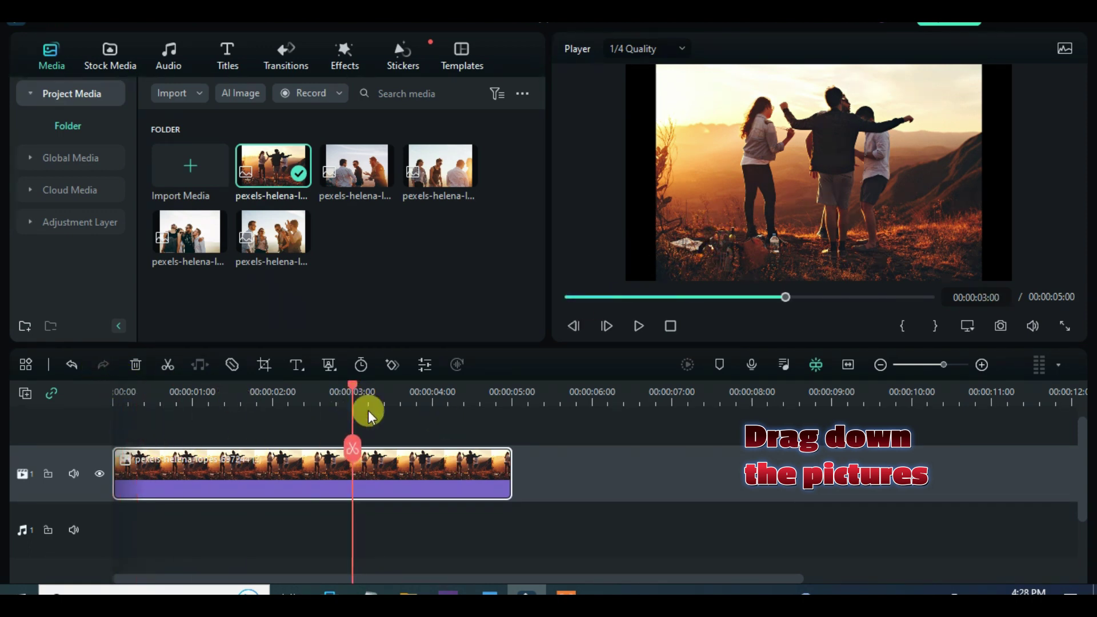
pyautogui.click(168, 364)
pyautogui.click(380, 460)
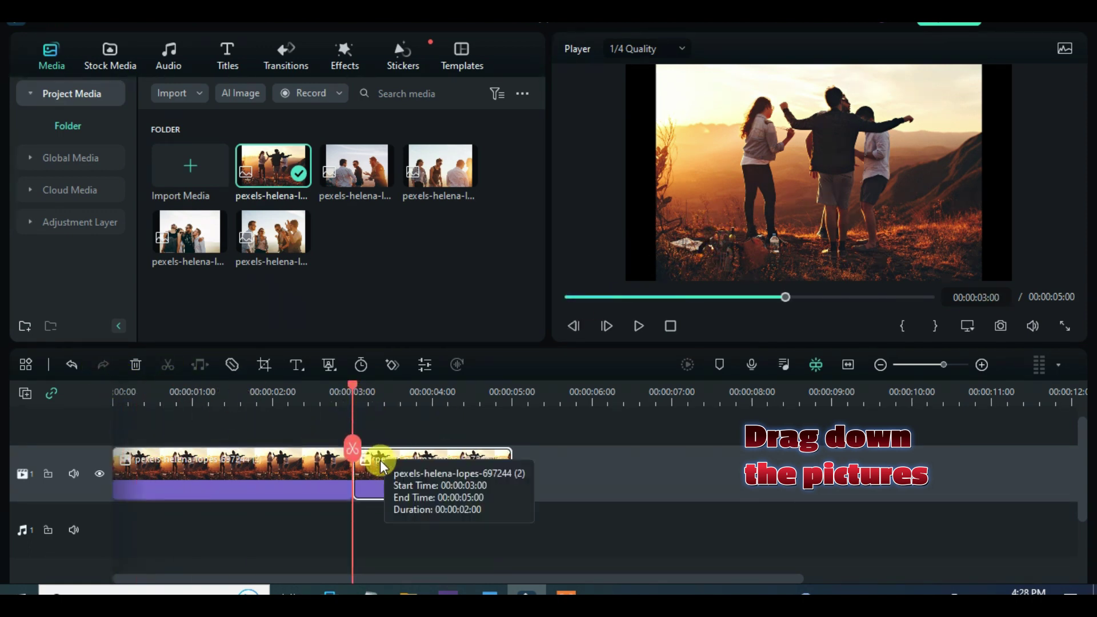
pyautogui.click(135, 364)
pyautogui.click(569, 296)
# - Copy the shortened picture clip and paste it onto a new video track above the original
pyautogui.click(211, 475)
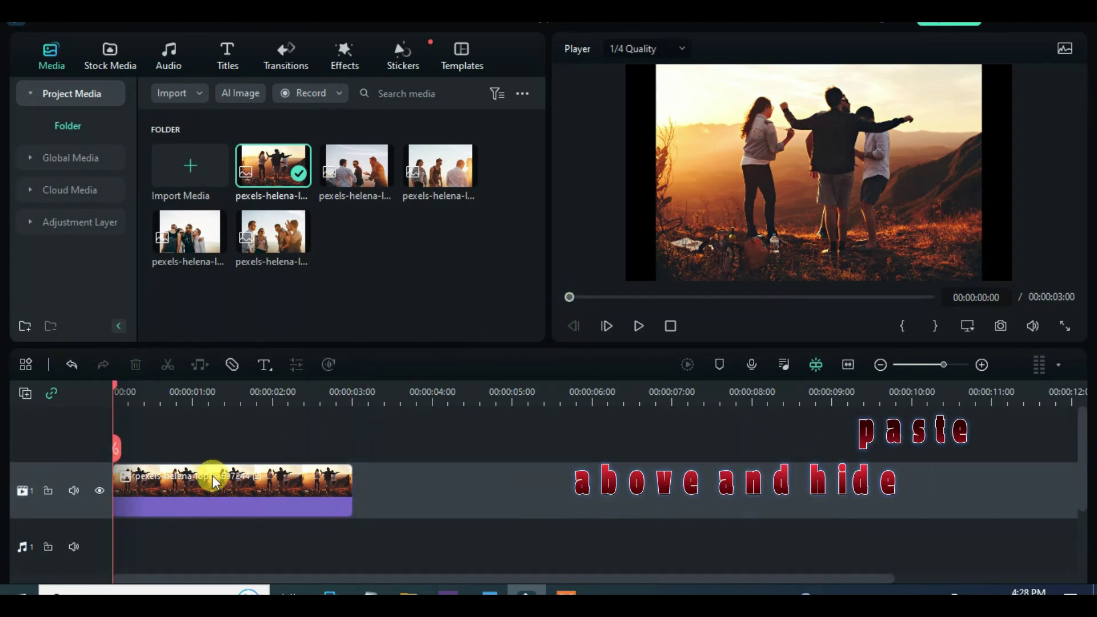
pyautogui.rightClick(197, 479)
pyautogui.click(234, 118)
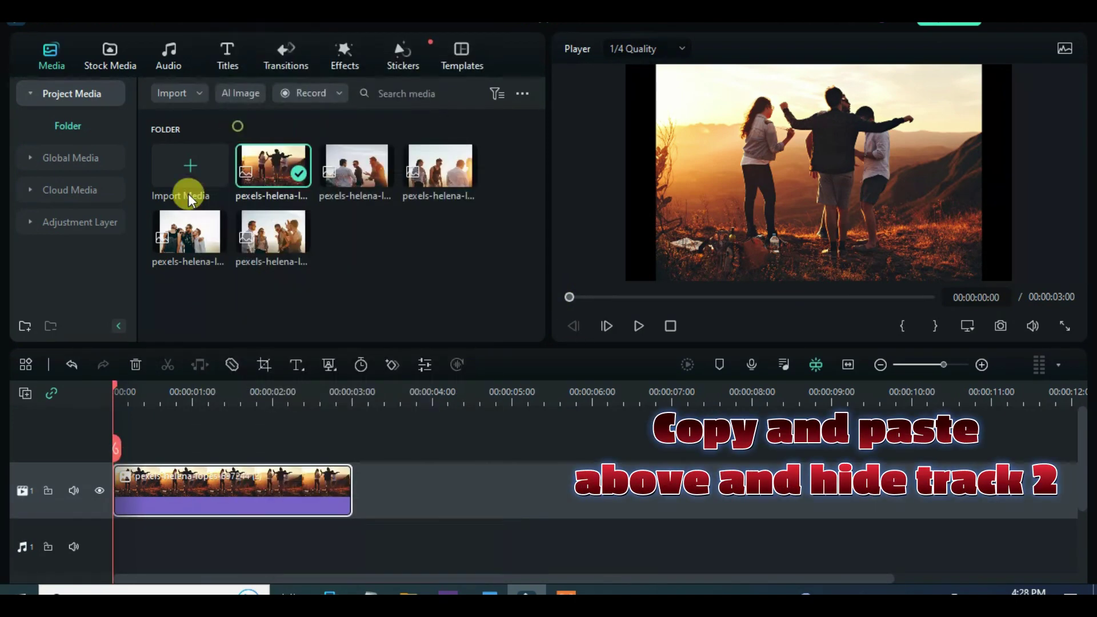
pyautogui.click(25, 393)
pyautogui.click(53, 410)
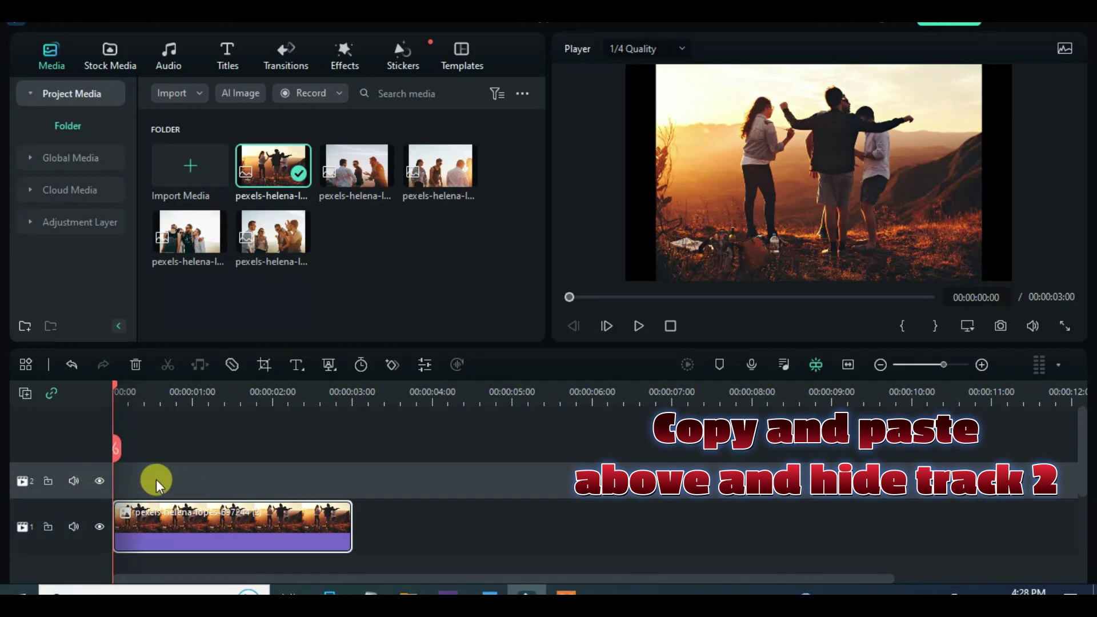
pyautogui.rightClick(155, 479)
pyautogui.click(206, 139)
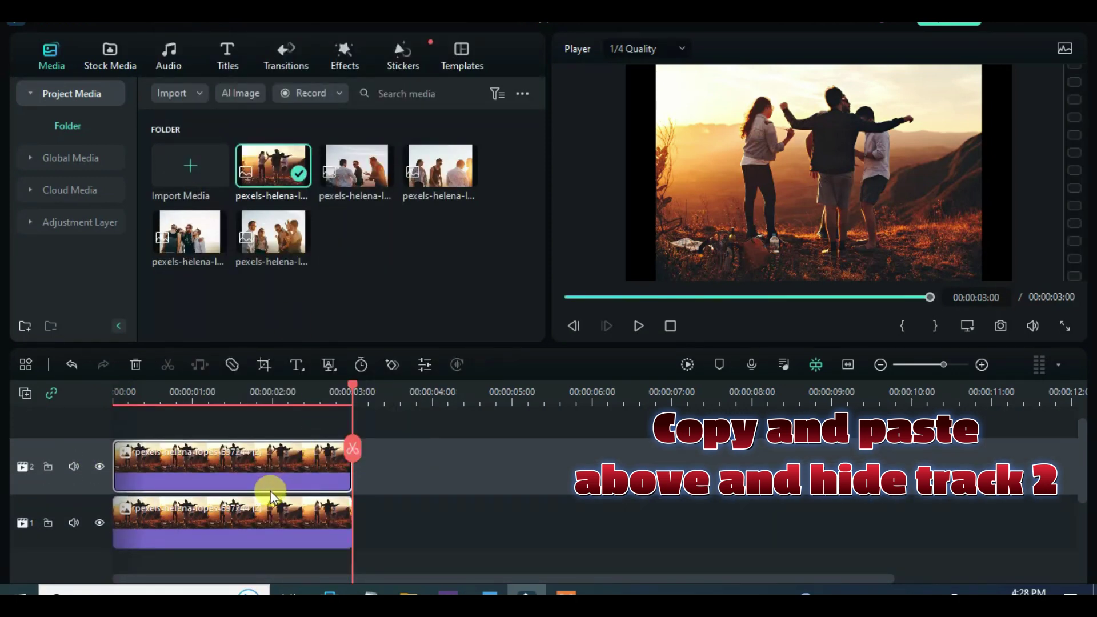
# - Hide video track 2 and crop the track 1 picture to fit the frame
pyautogui.doubleClick(259, 512)
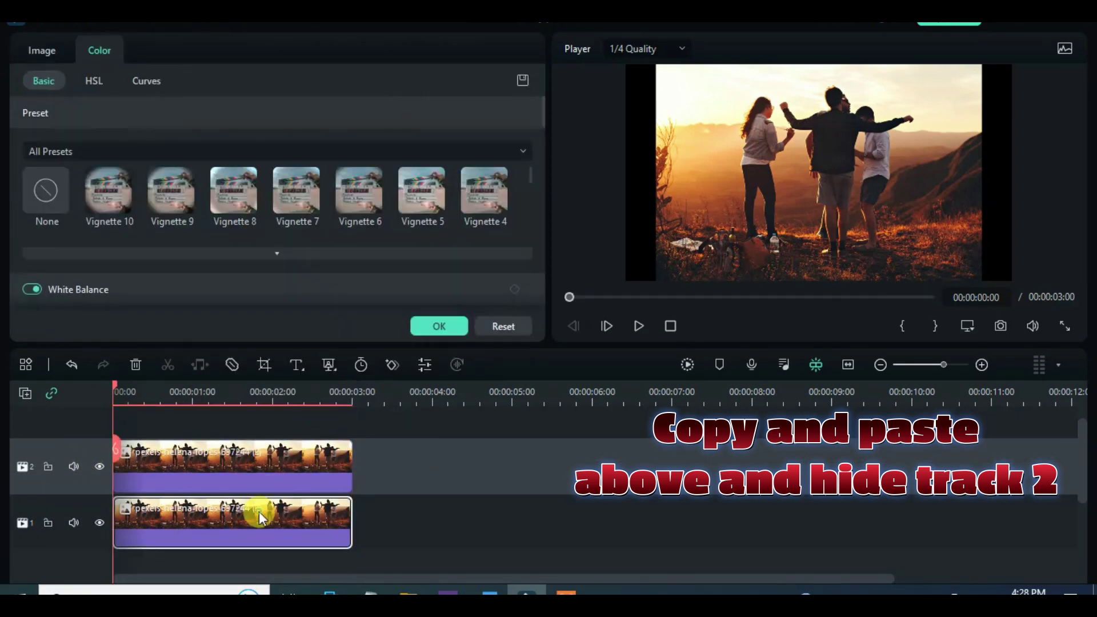
pyautogui.click(100, 466)
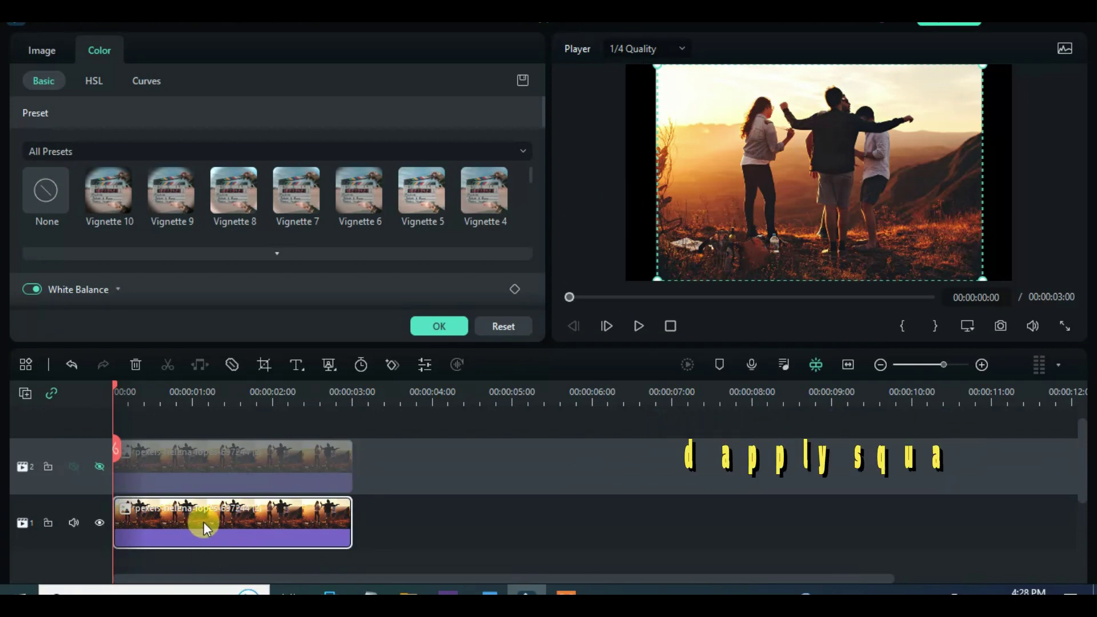
pyautogui.rightClick(203, 522)
pyautogui.click(251, 267)
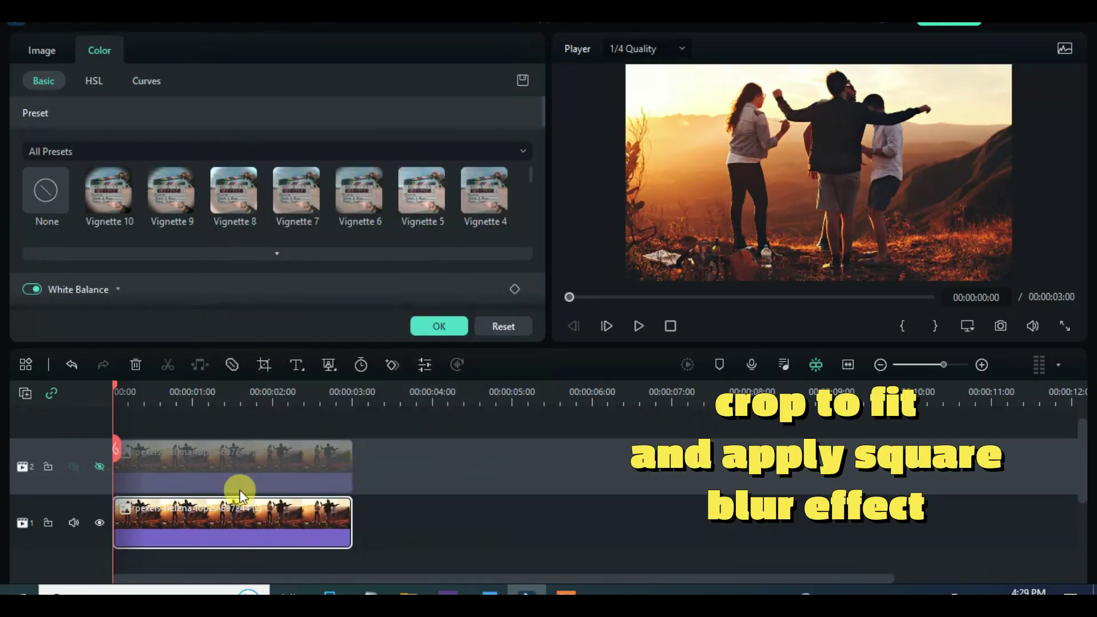
pyautogui.click(423, 325)
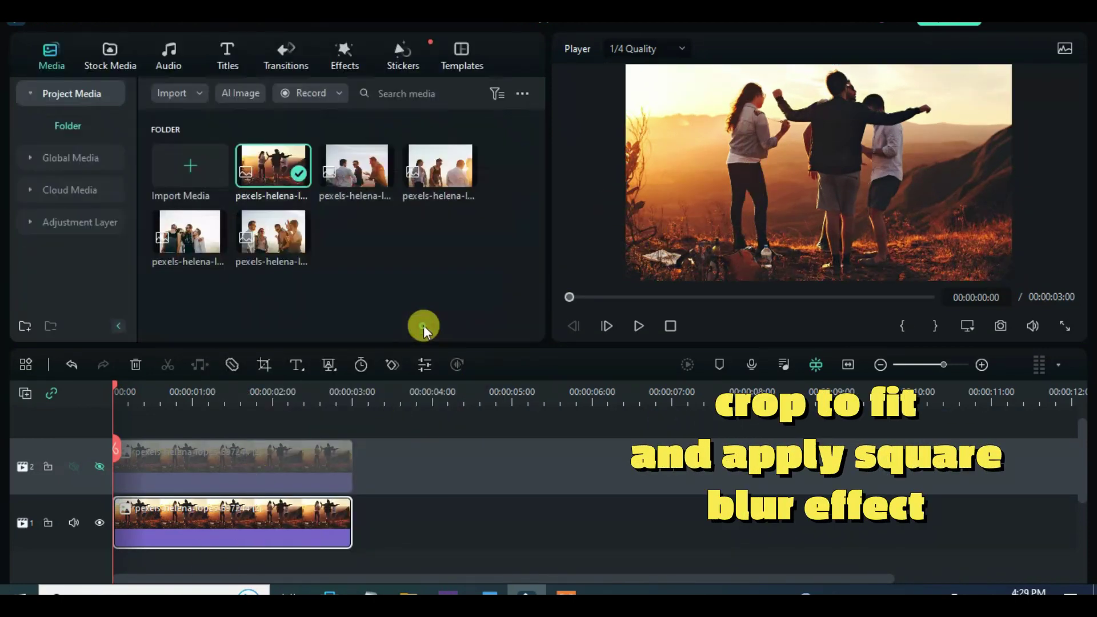
# - Apply the Square Blur effect to the track 1 clip and set its size to 7
pyautogui.click(354, 46)
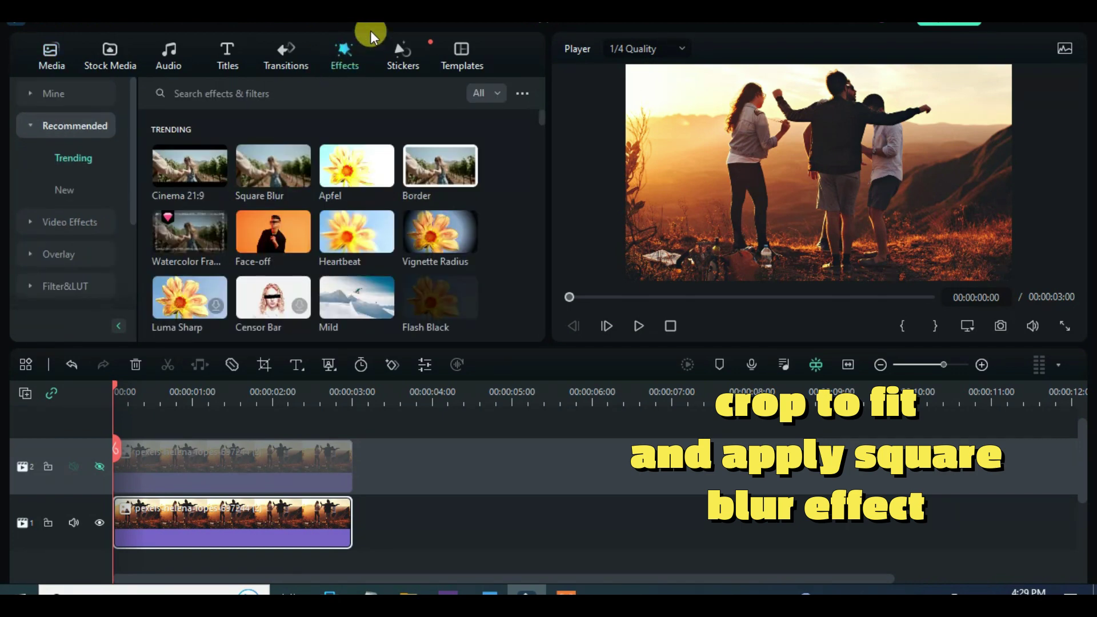
pyautogui.moveTo(257, 163); pyautogui.dragTo(184, 534)
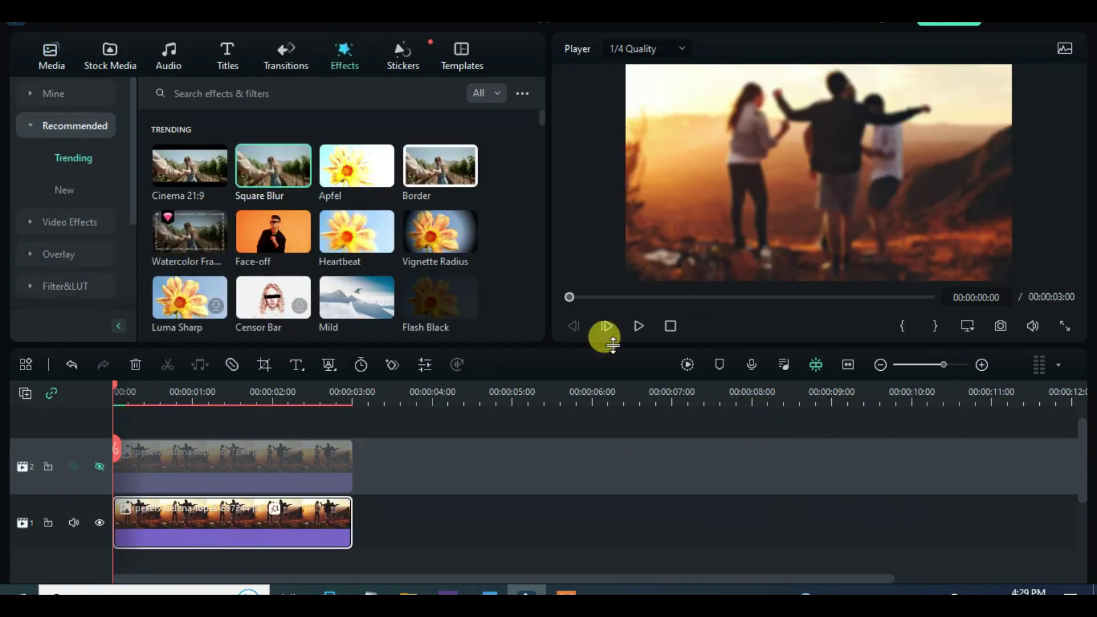
pyautogui.doubleClick(231, 511)
pyautogui.click(158, 52)
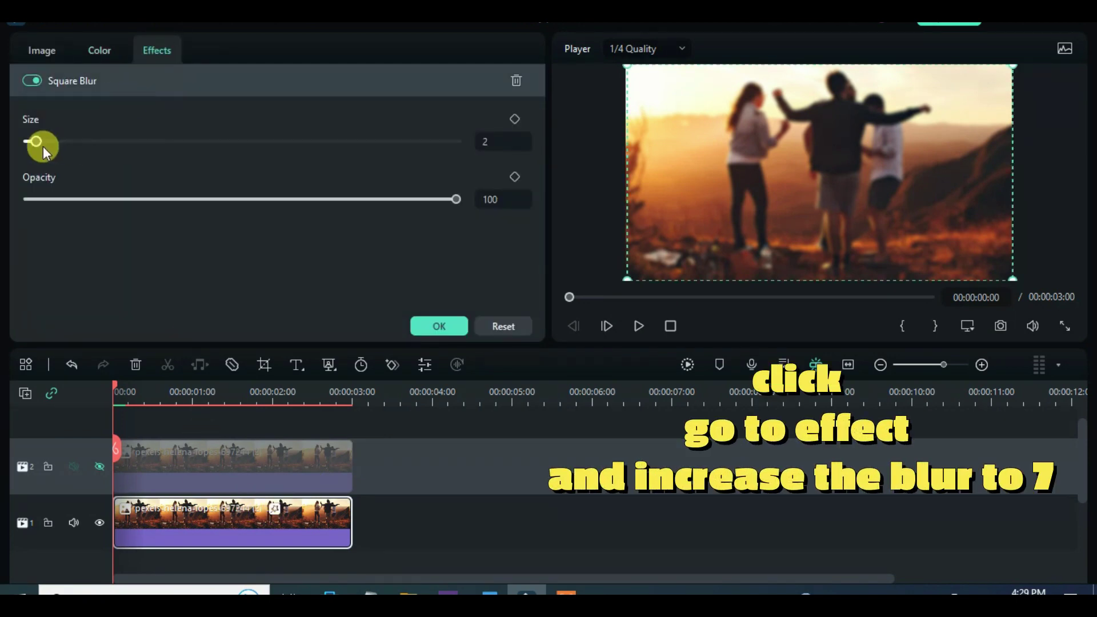
pyautogui.click(483, 140)
pyautogui.write('7')
pyautogui.click(431, 126)
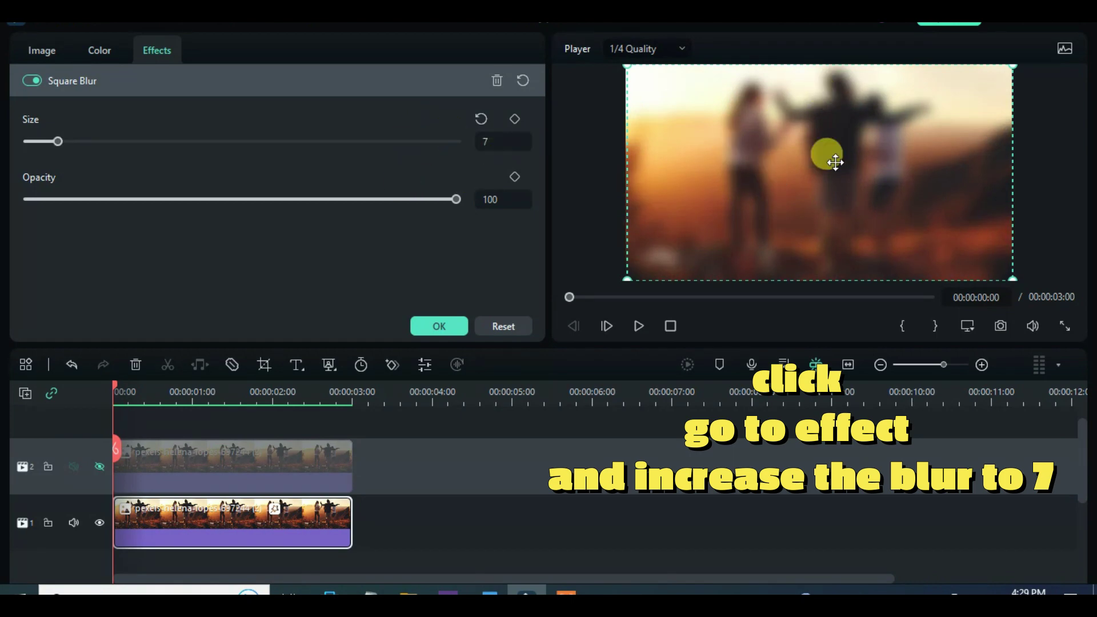
pyautogui.click(442, 329)
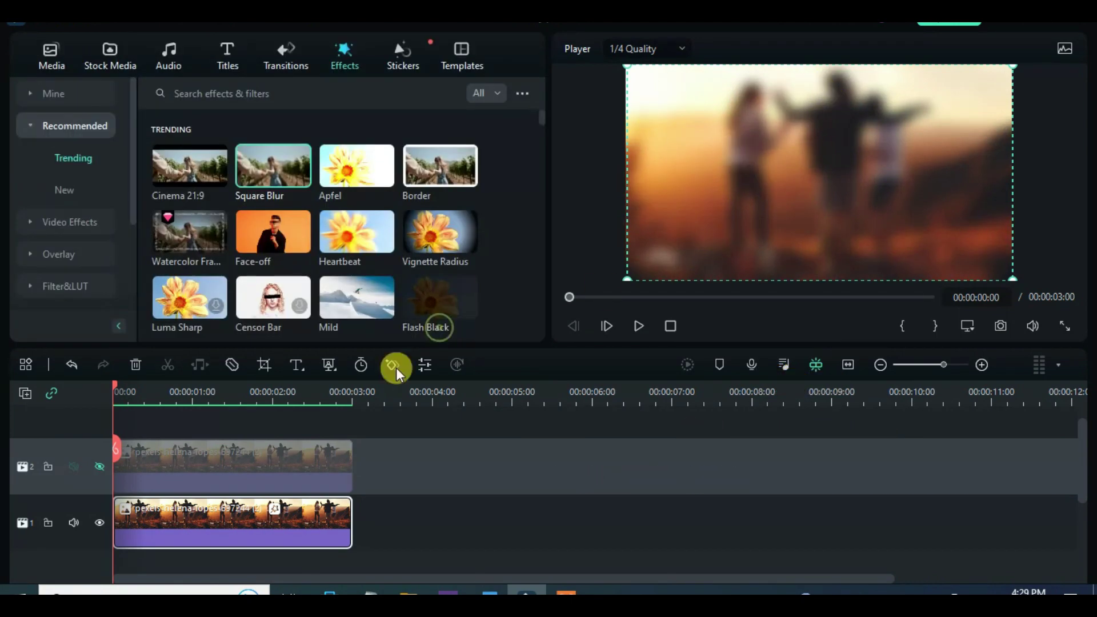
# - Unhide video track 2 and set its picture's scale to 70%
pyautogui.click(98, 467)
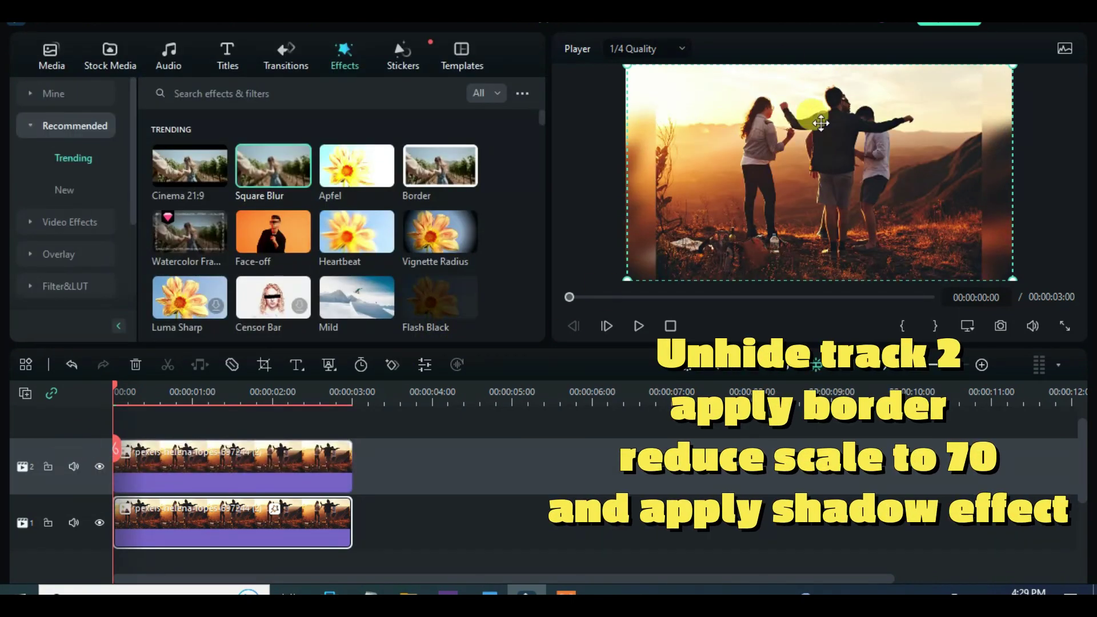
pyautogui.click(197, 461)
pyautogui.scroll(6, 151, 152)
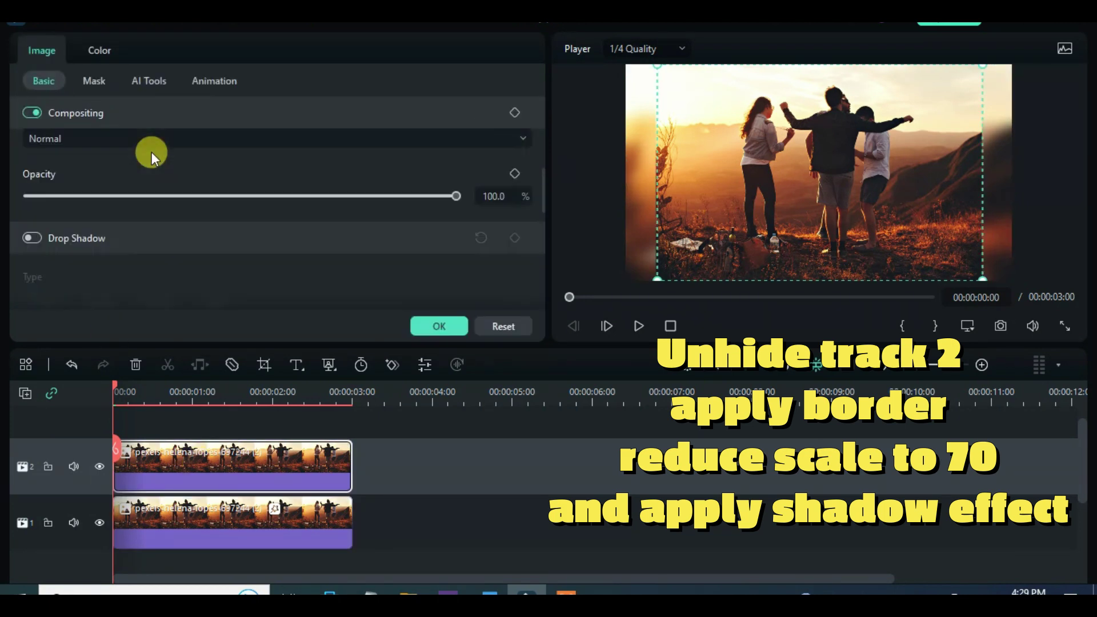
pyautogui.moveTo(155, 173); pyautogui.dragTo(139, 172)
pyautogui.click(448, 168)
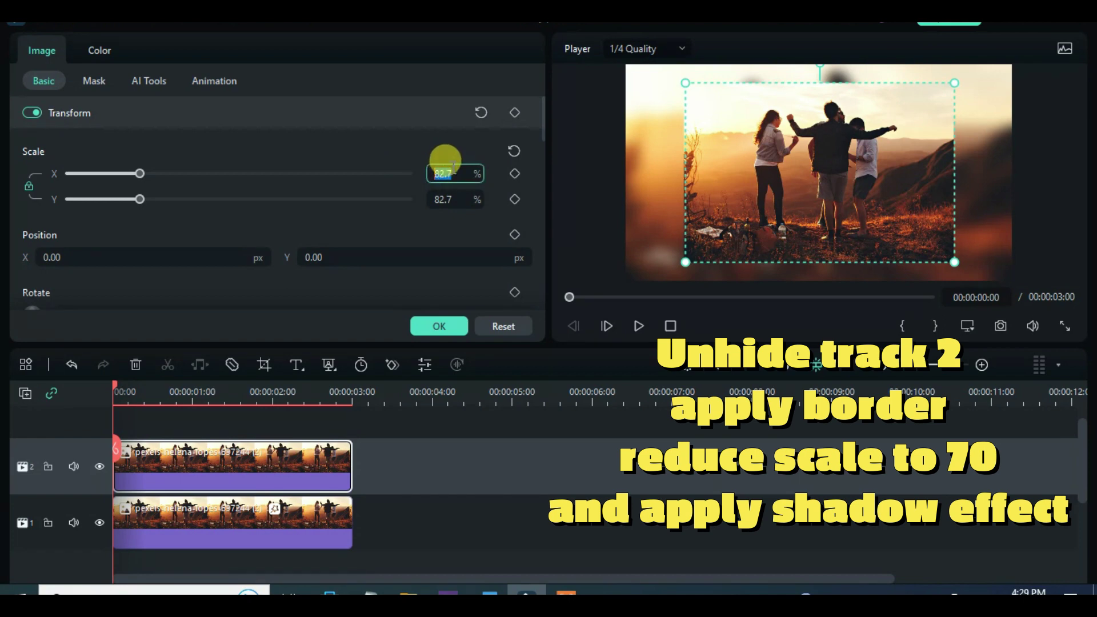
pyautogui.write('70')
pyautogui.press('Return')
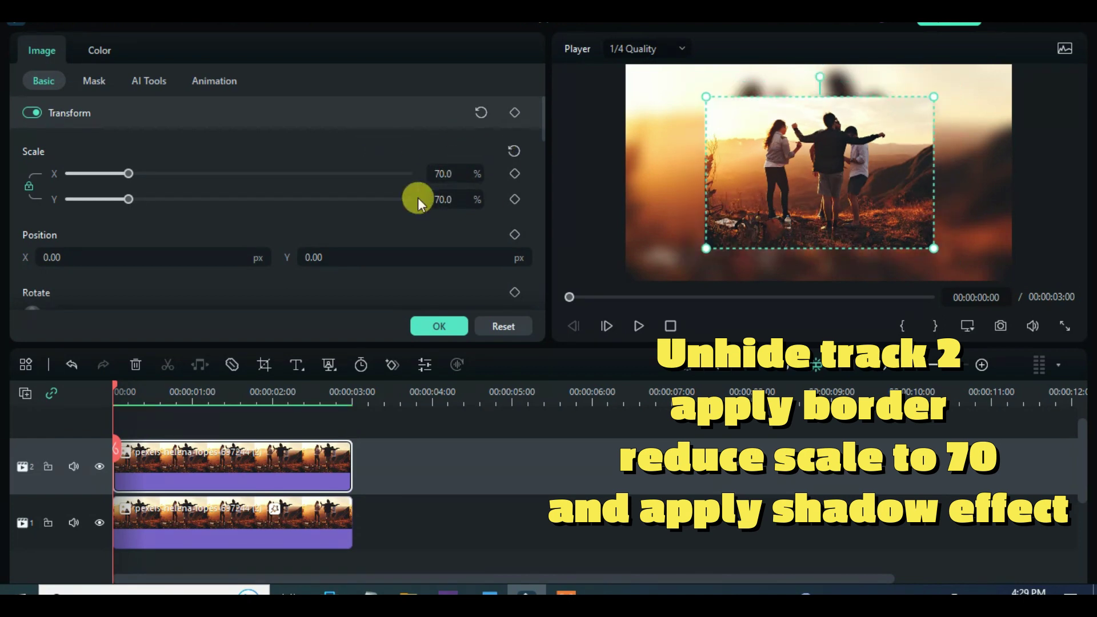
# - Enable a black Projection drop shadow on the track 2 picture and apply the Border effect to it
pyautogui.scroll(-8, 172, 201)
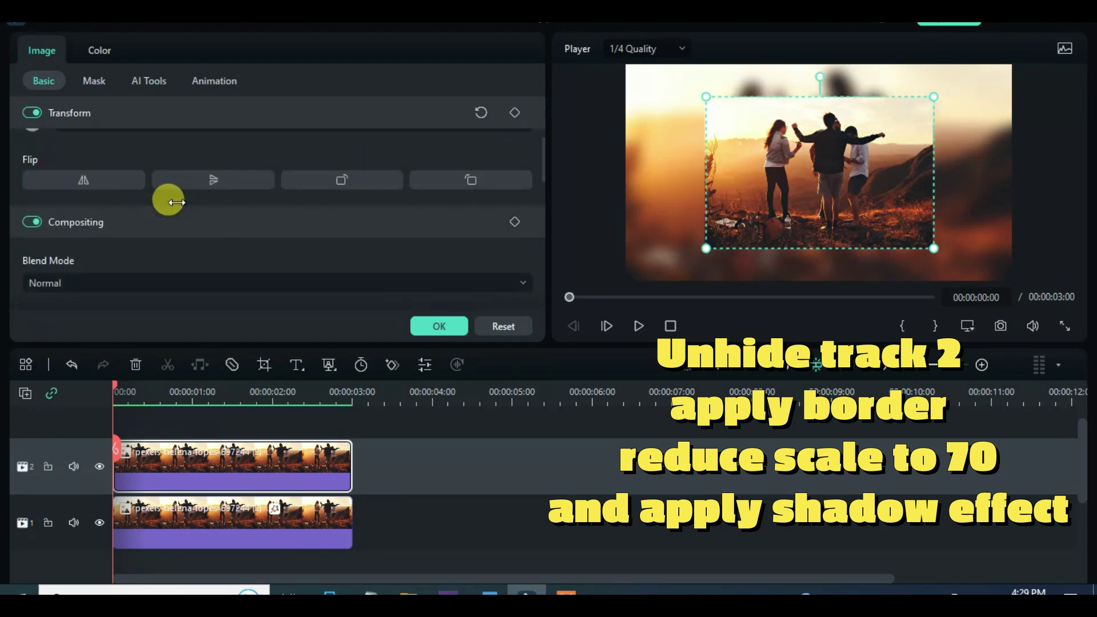
pyautogui.click(35, 190)
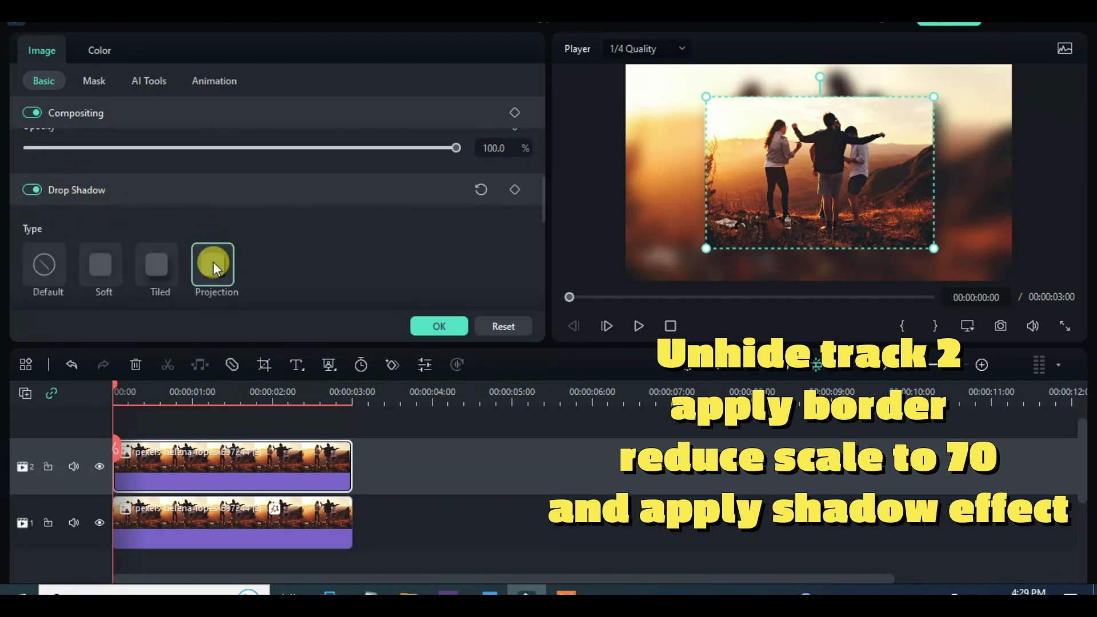
pyautogui.scroll(-3, 177, 262)
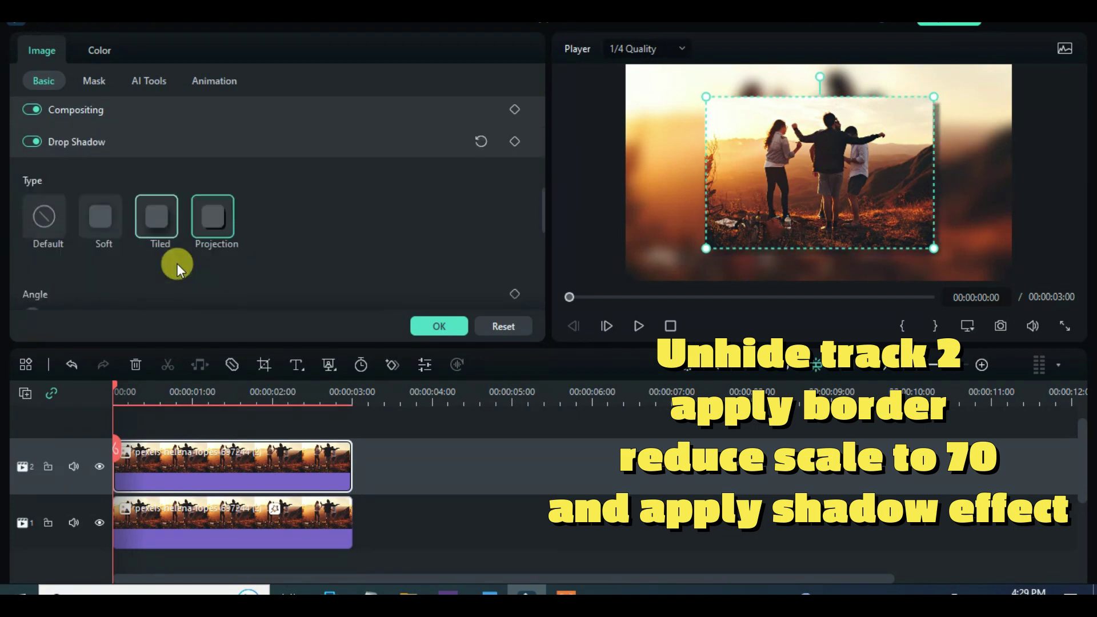
pyautogui.click(71, 231)
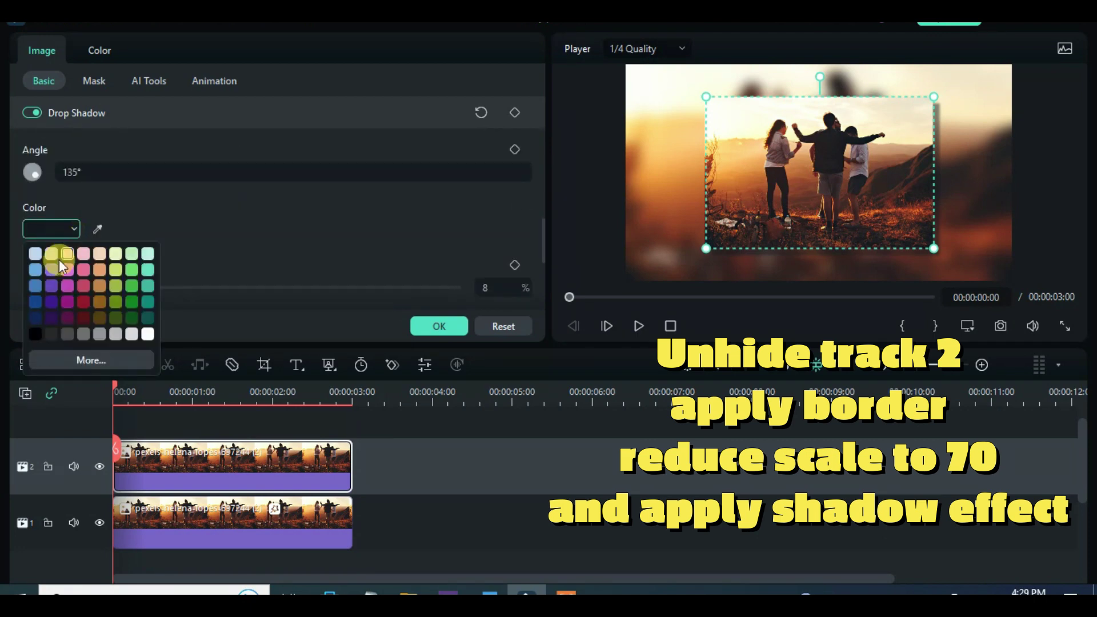
pyautogui.click(35, 334)
pyautogui.scroll(-5, 177, 260)
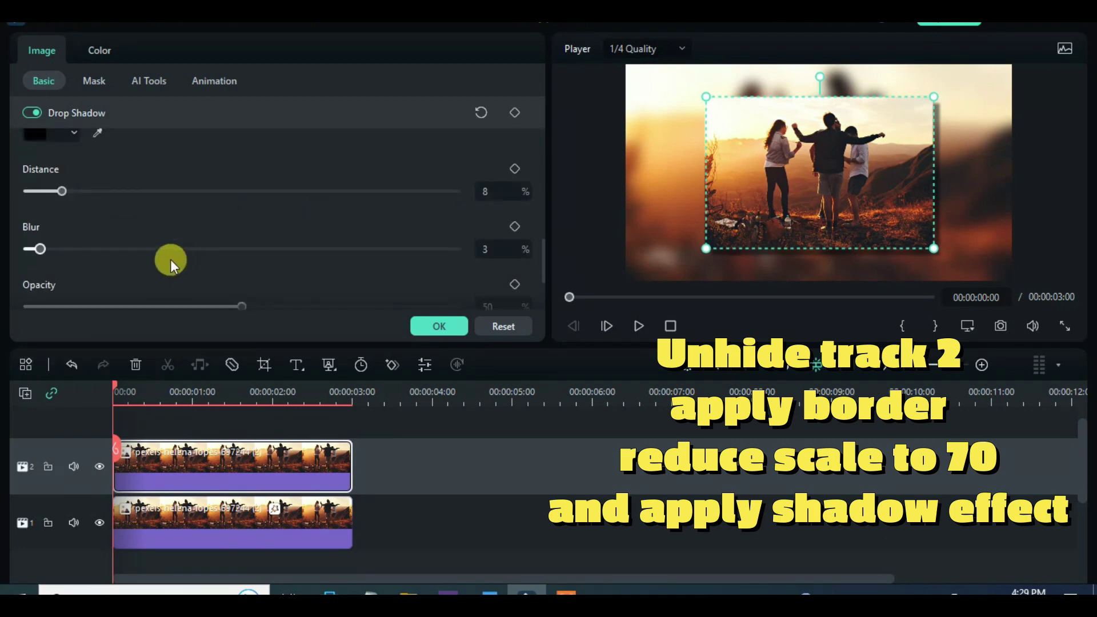
pyautogui.scroll(5, 188, 225)
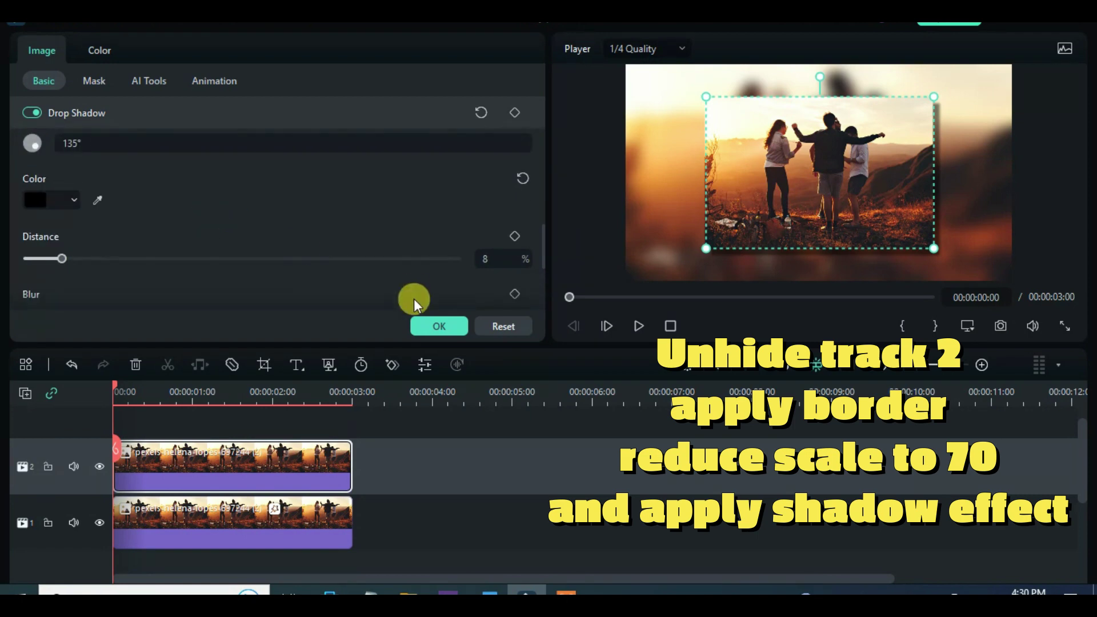
pyautogui.click(444, 328)
pyautogui.moveTo(462, 173)
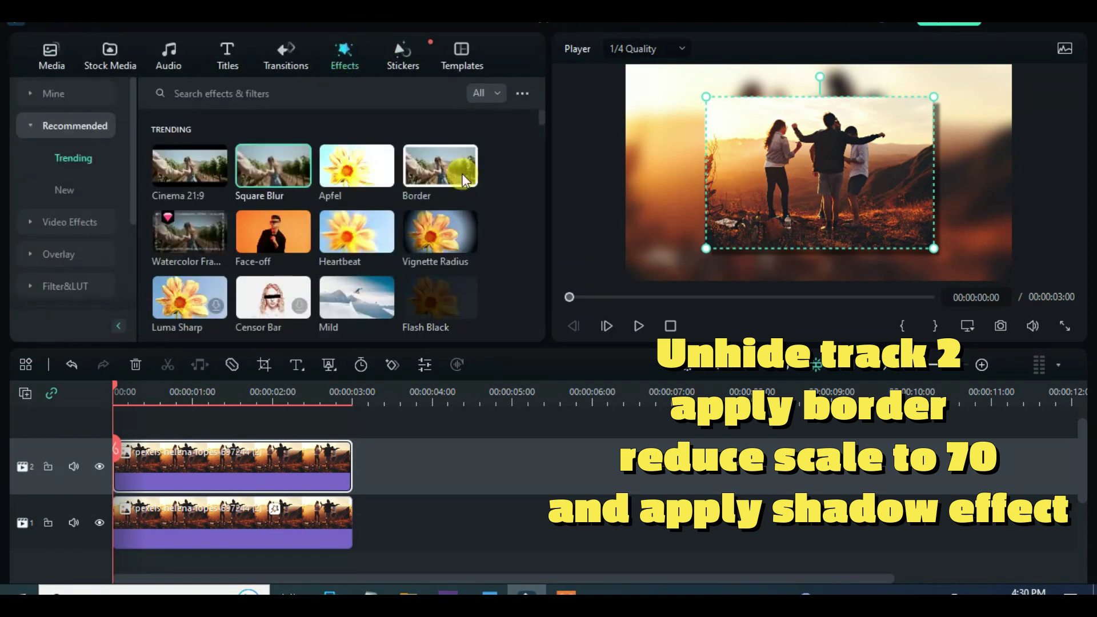
pyautogui.moveTo(420, 172); pyautogui.dragTo(192, 453)
# - Save a PNG snapshot of the composed frame at 00:00:00:05 to the default Snapshot folder
pyautogui.moveTo(112, 385); pyautogui.dragTo(128, 388)
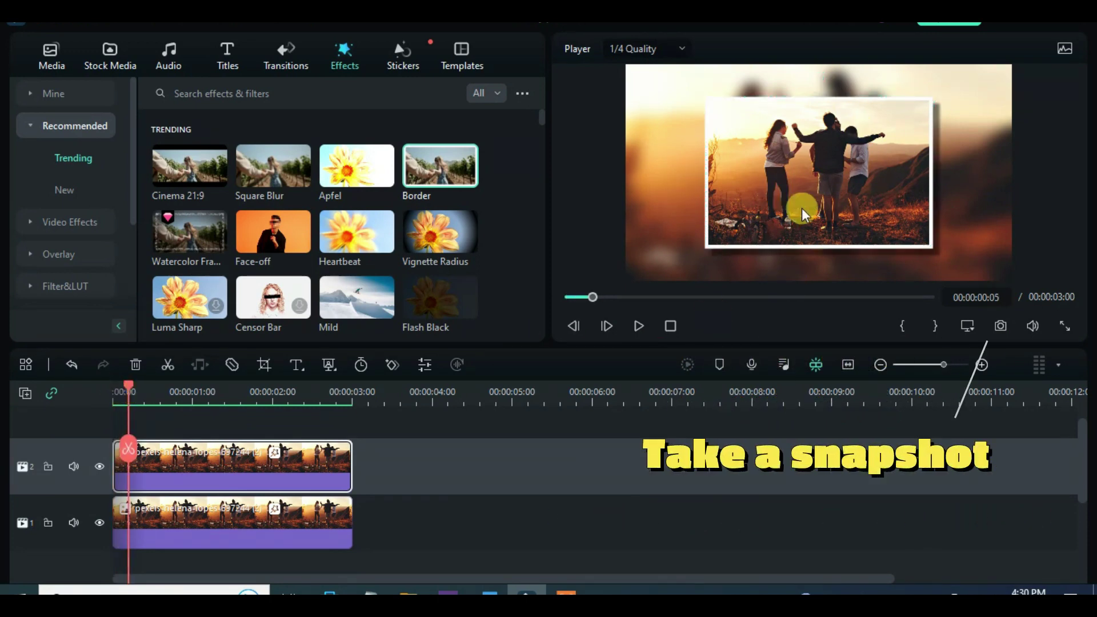
pyautogui.click(58, 60)
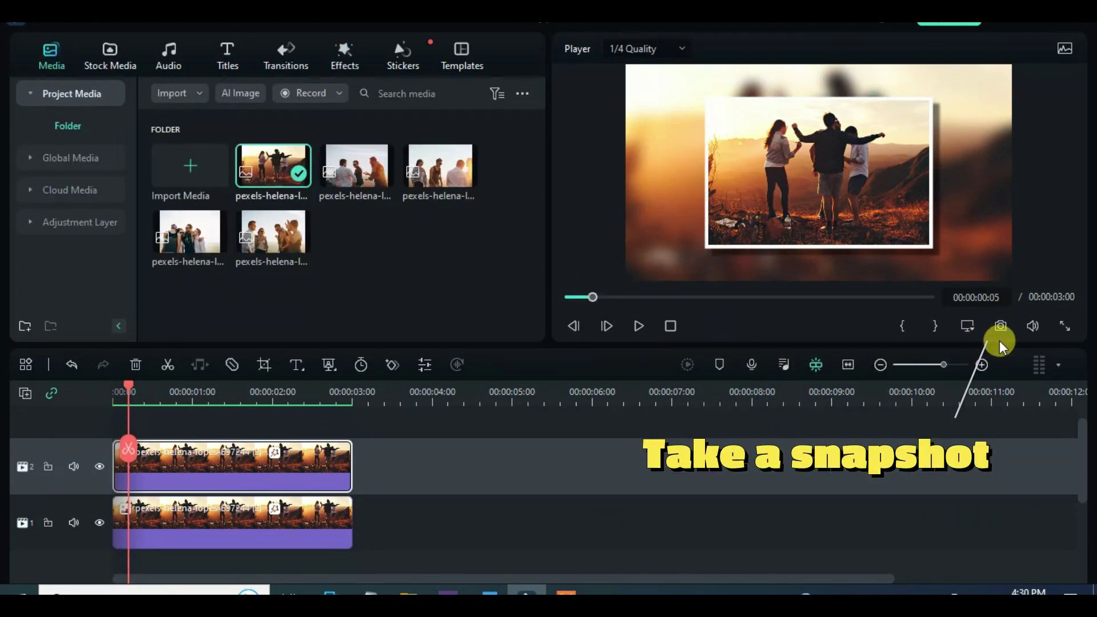
pyautogui.click(1000, 325)
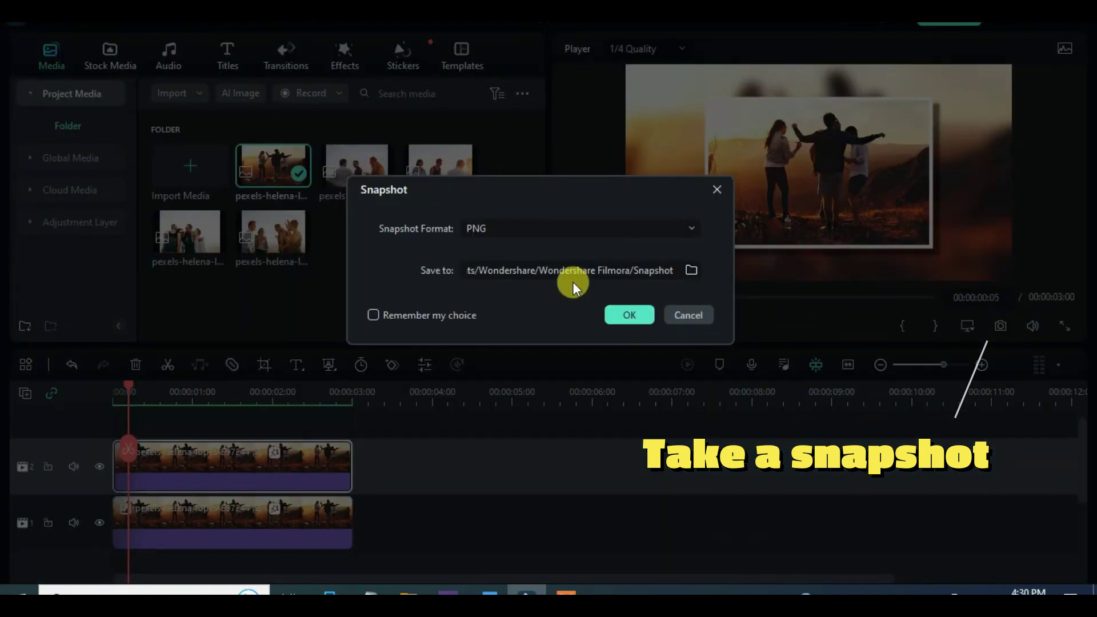
pyautogui.click(629, 315)
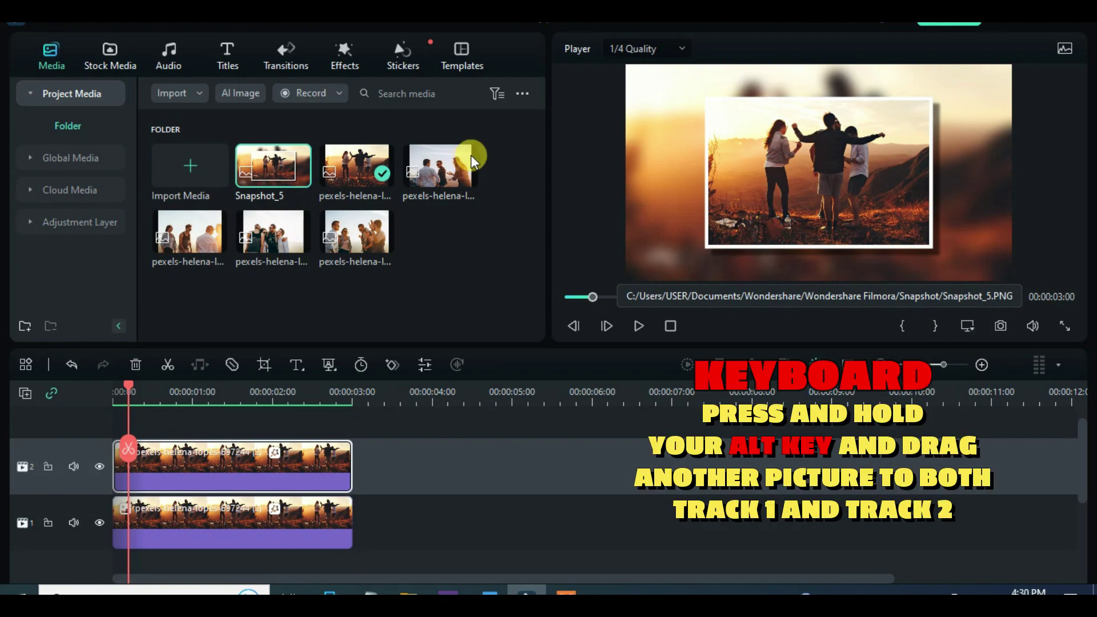
# - Replace both track clips with the picture of three men talking, keeping the effects, and save a PNG snapshot of the frame
pyautogui.moveTo(471, 155); pyautogui.dragTo(280, 463)
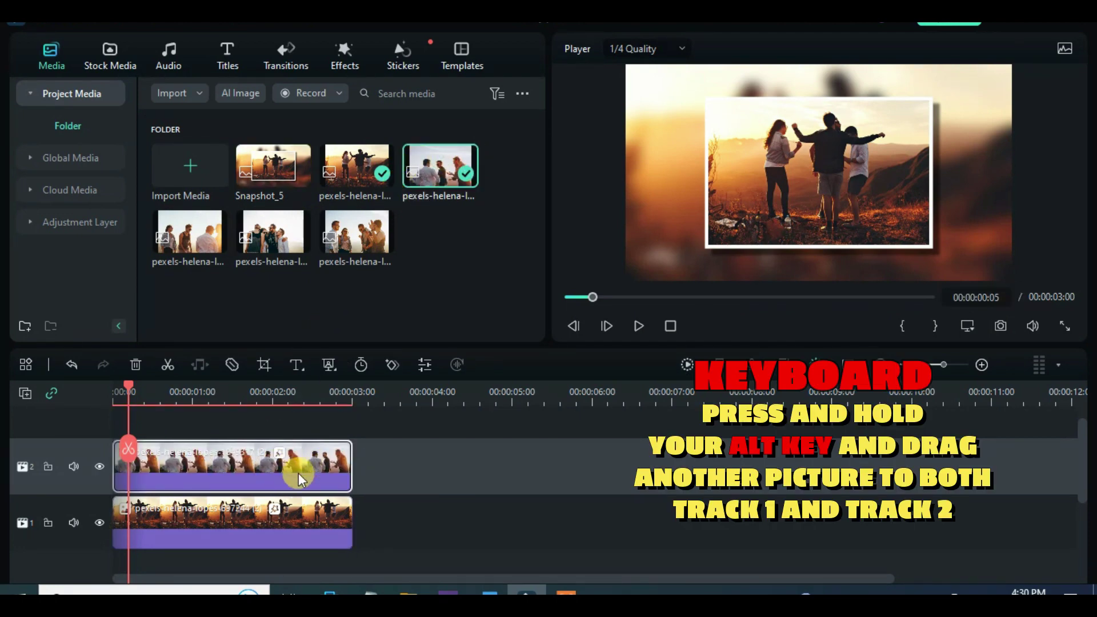
pyautogui.moveTo(437, 157); pyautogui.dragTo(265, 503)
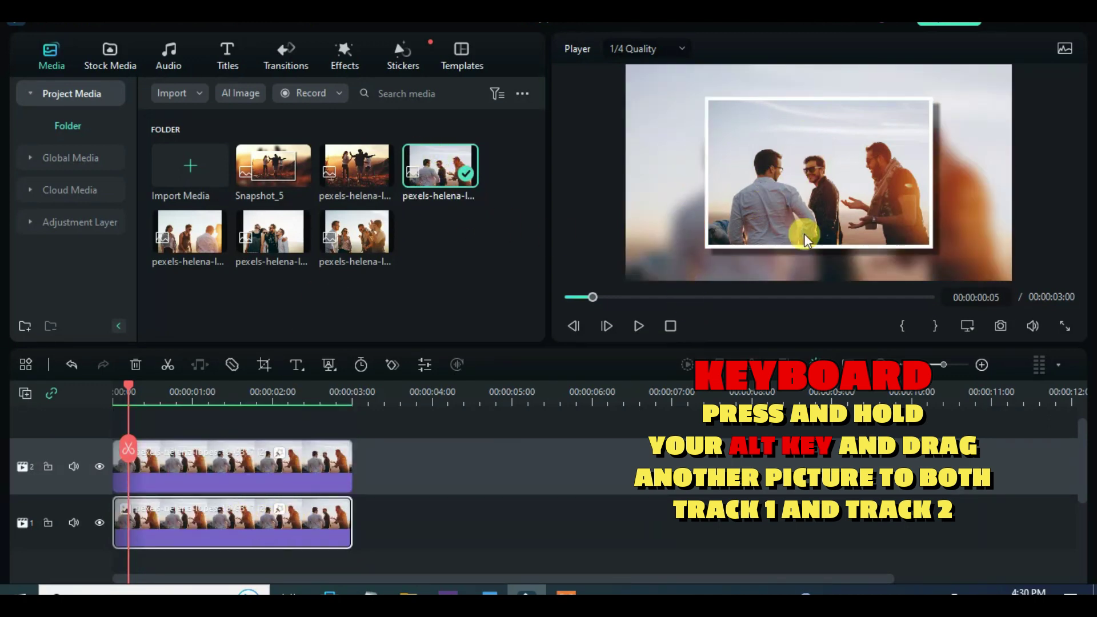
pyautogui.click(1000, 325)
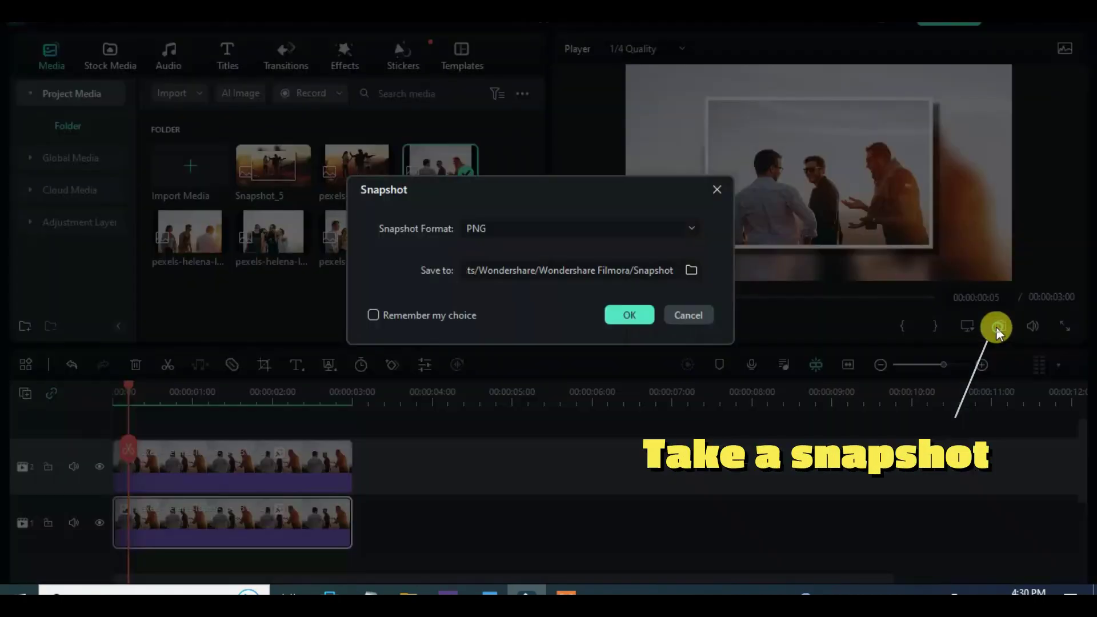
pyautogui.click(641, 314)
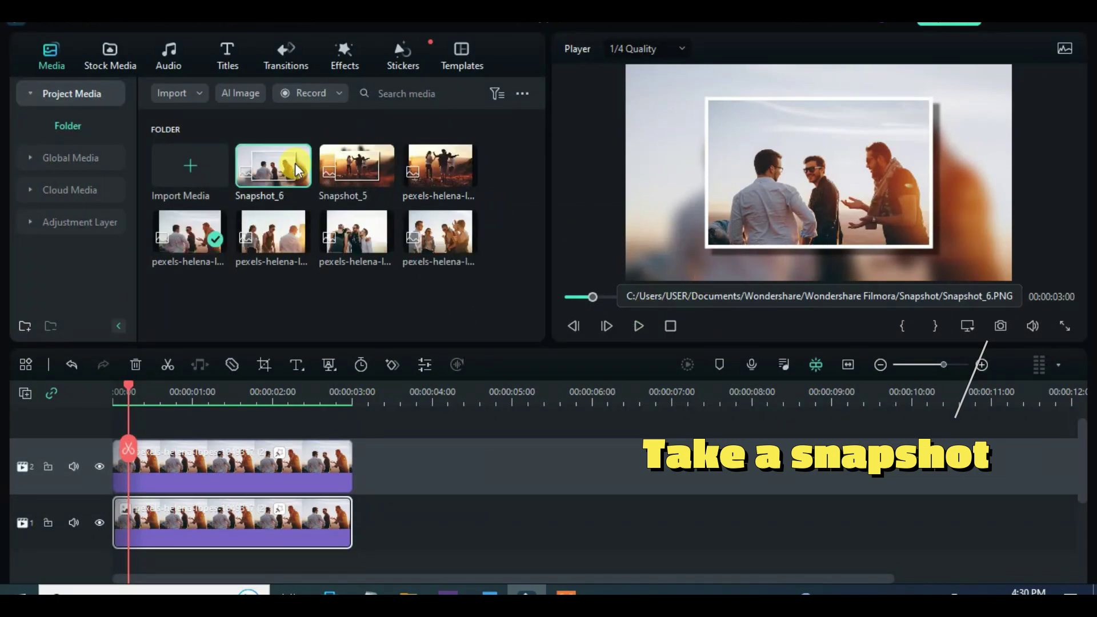
# - Replace both track clips with the picture of the denim-jacket woman and two men, keeping the effects, and save a PNG snapshot
pyautogui.moveTo(274, 231); pyautogui.dragTo(240, 477)
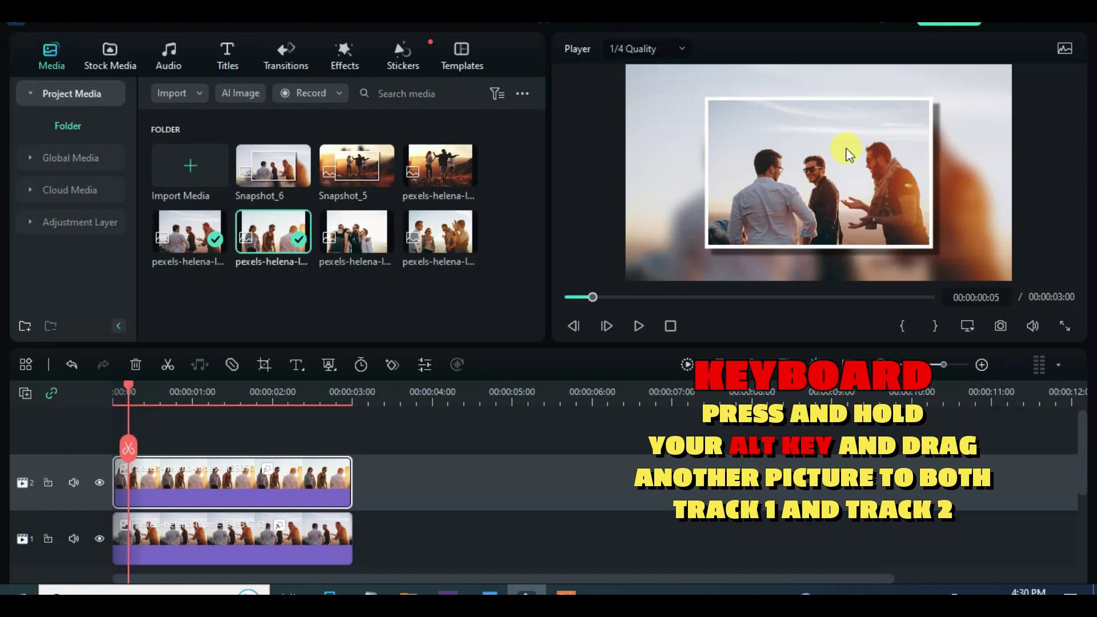
pyautogui.moveTo(274, 234); pyautogui.dragTo(225, 523)
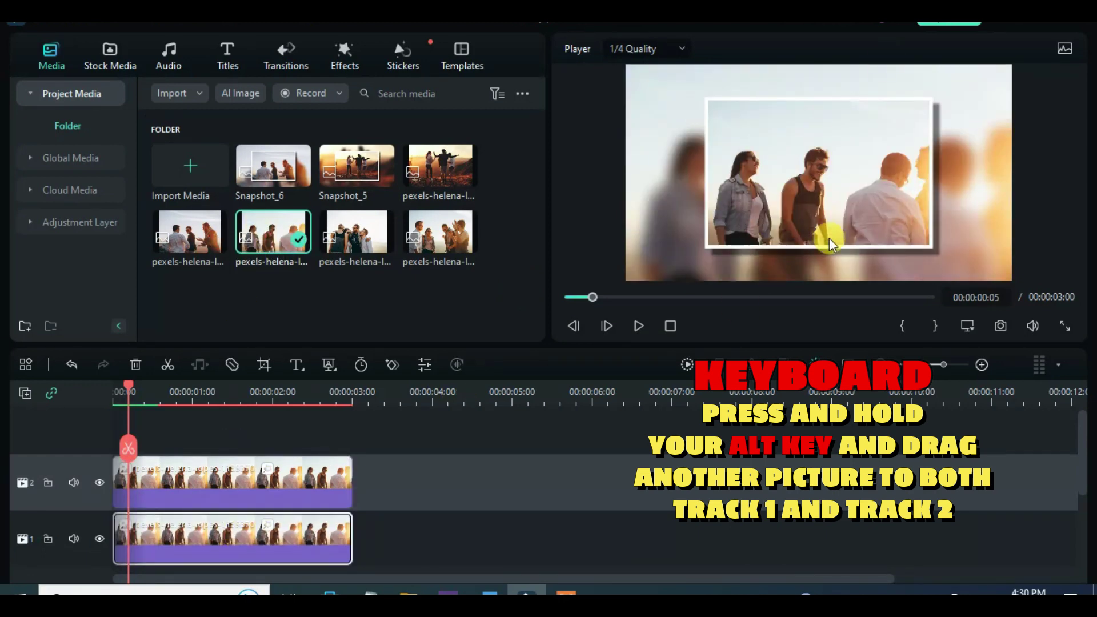
pyautogui.click(998, 324)
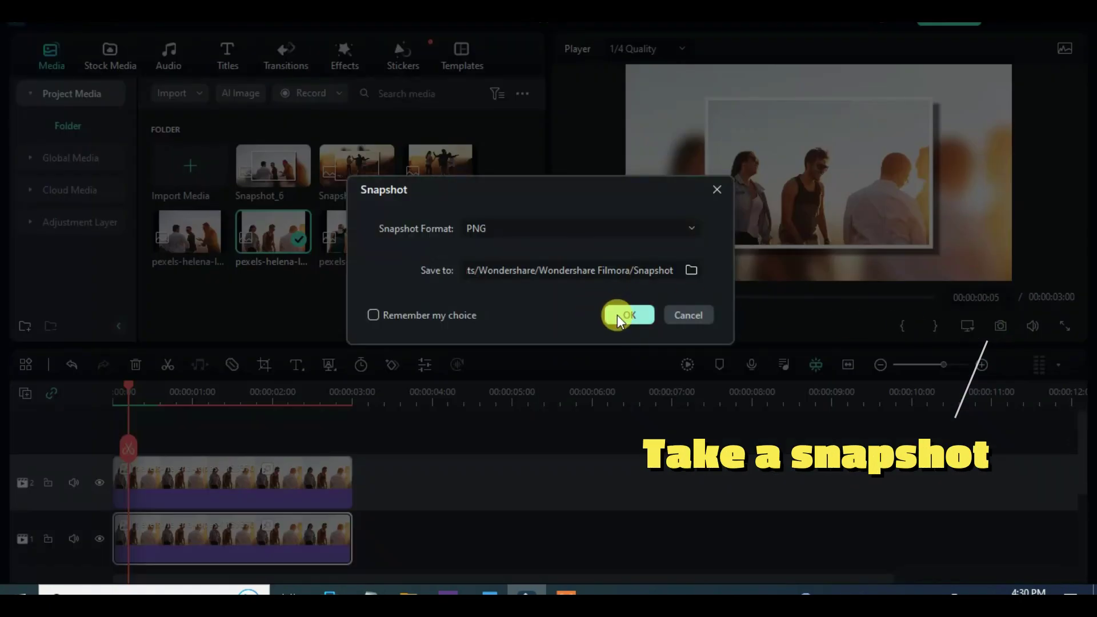
pyautogui.click(618, 315)
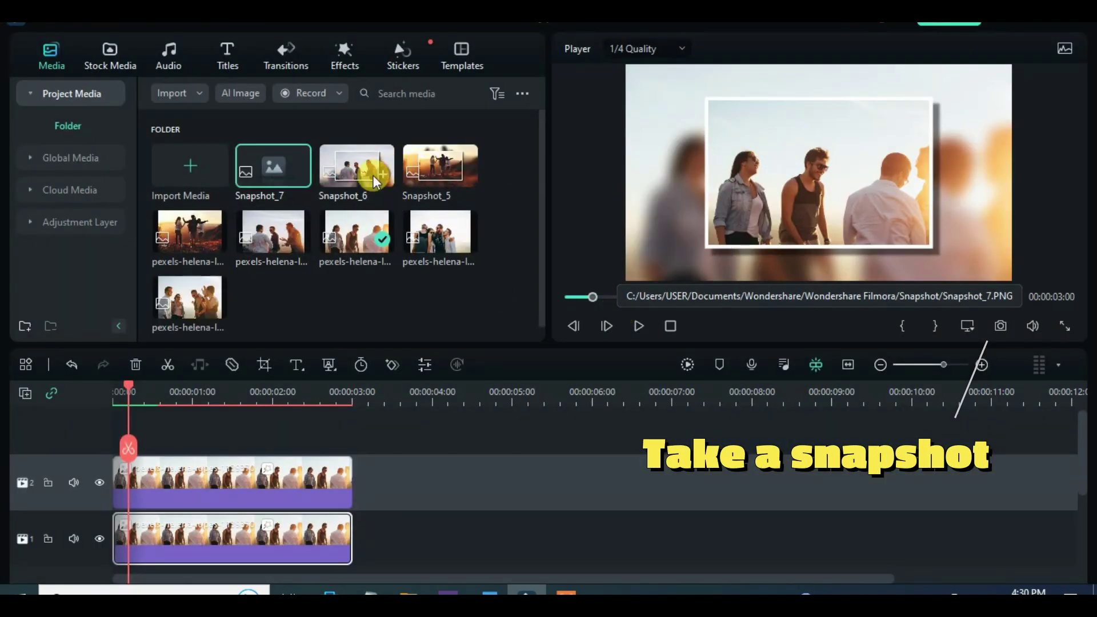
# - Replace both track clips with the picture of four friends embracing, keeping the effects, and save a snapshot of the frame
pyautogui.moveTo(442, 237); pyautogui.dragTo(245, 477)
pyautogui.moveTo(441, 237); pyautogui.dragTo(274, 532)
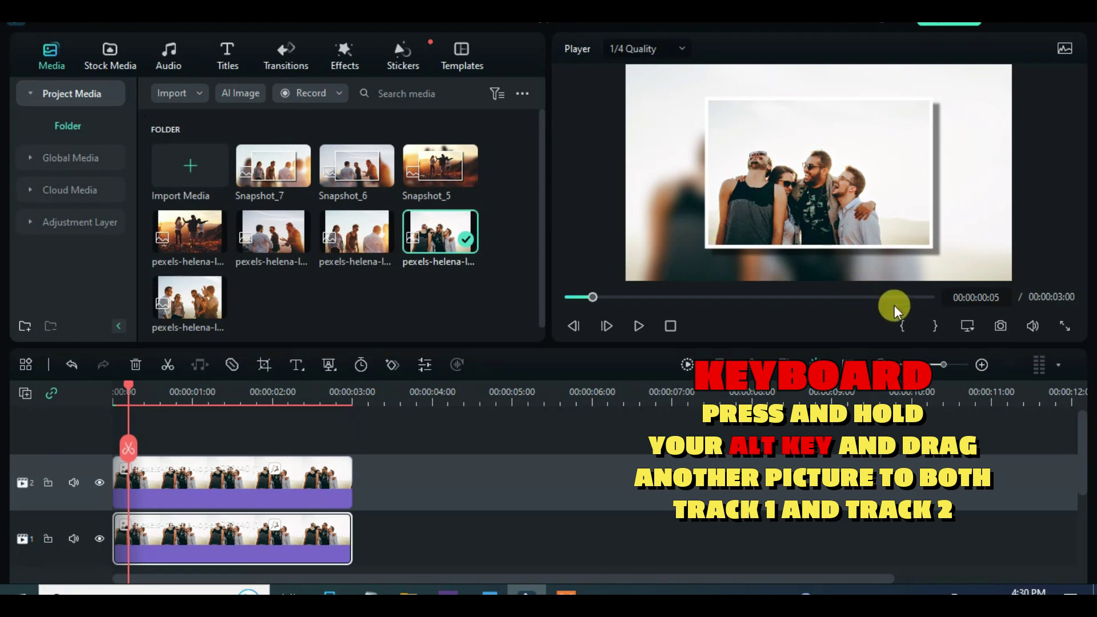
pyautogui.click(1001, 326)
pyautogui.click(628, 312)
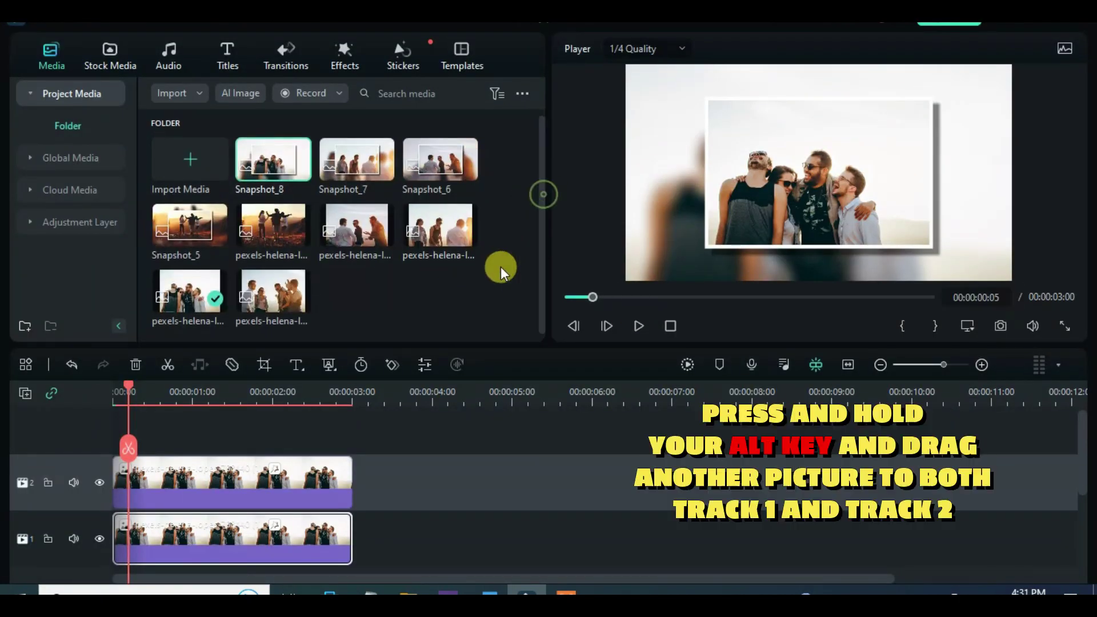
# - Replace both track clips with the picture of four friends laughing with raised hands, keeping the effects, and save a snapshot
pyautogui.moveTo(269, 290); pyautogui.dragTo(246, 472)
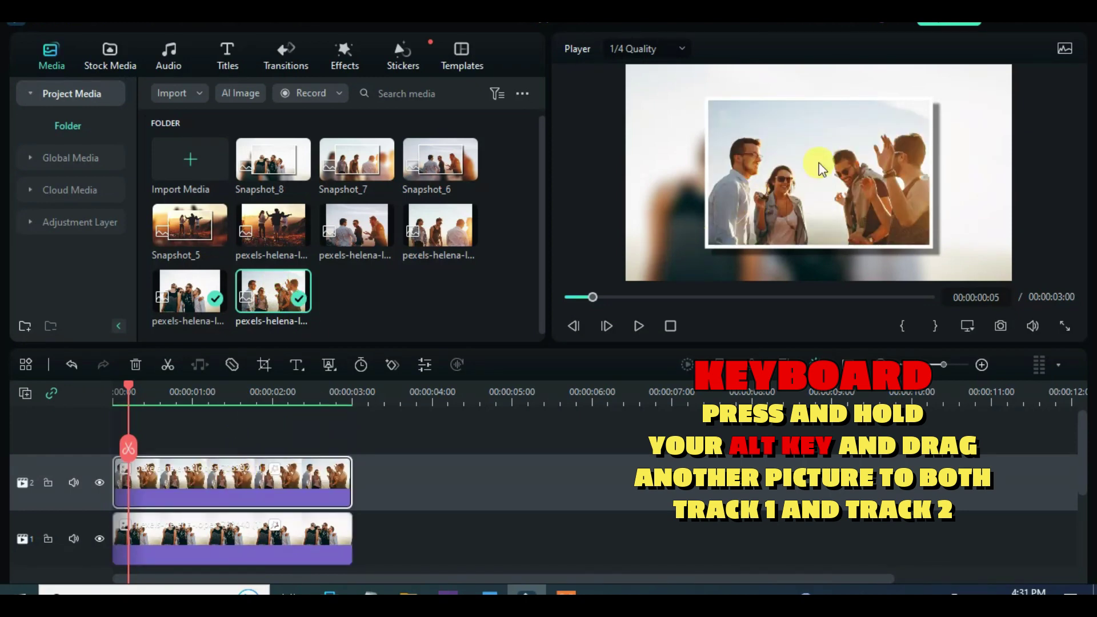
pyautogui.moveTo(269, 291); pyautogui.dragTo(234, 512)
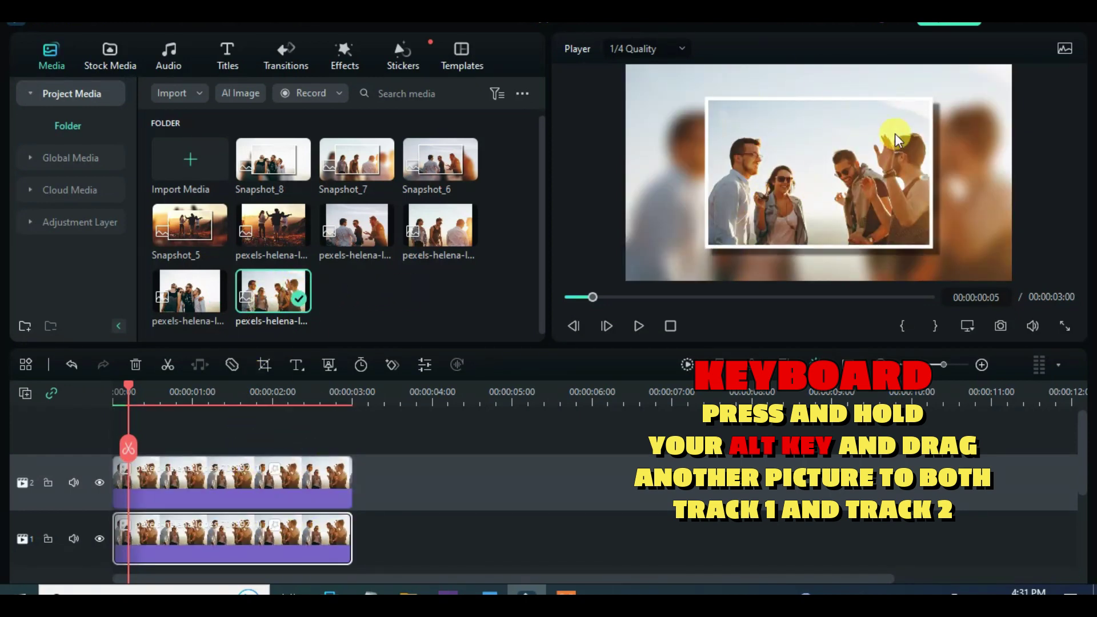
pyautogui.click(1002, 324)
pyautogui.click(625, 314)
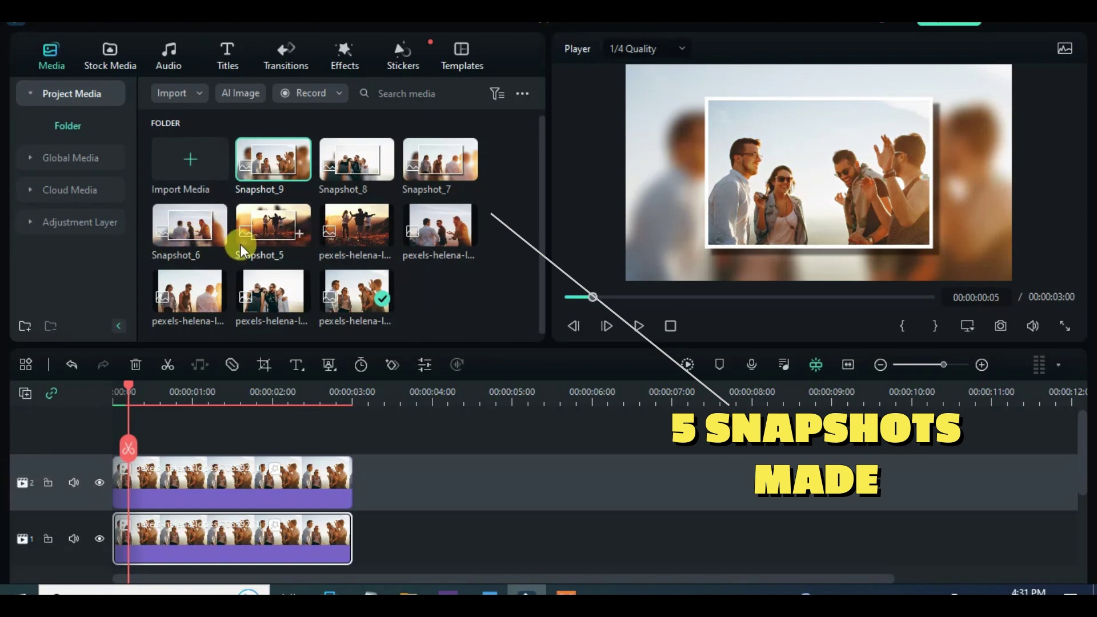
# - Delete all clips from the timeline and remove the empty second video track
pyautogui.moveTo(166, 425); pyautogui.dragTo(252, 503)
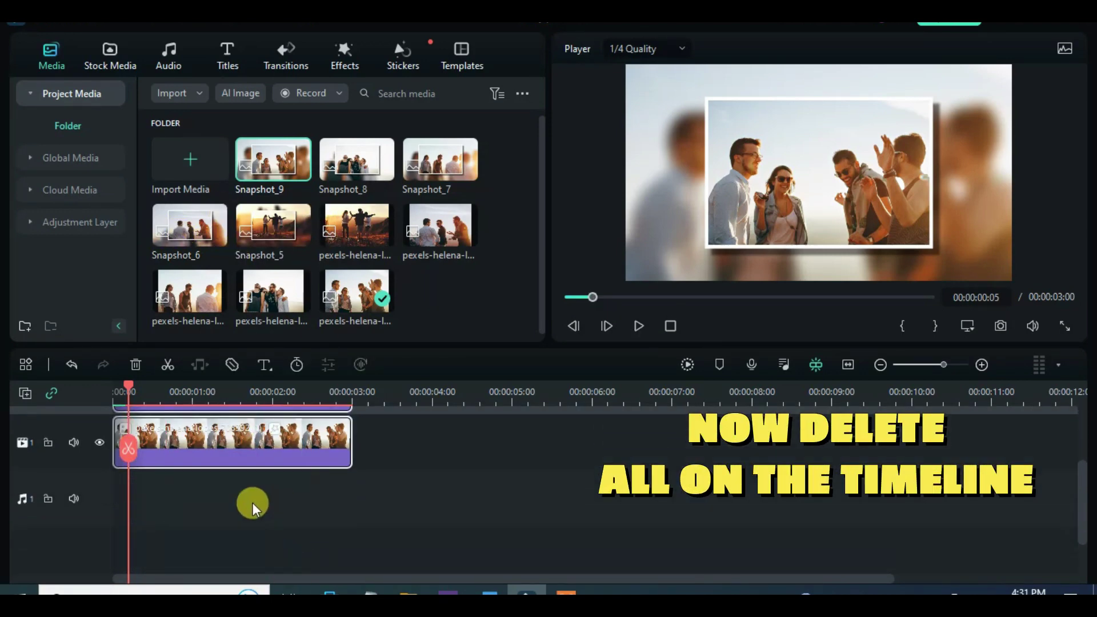
pyautogui.click(136, 364)
pyautogui.click(25, 393)
pyautogui.click(85, 488)
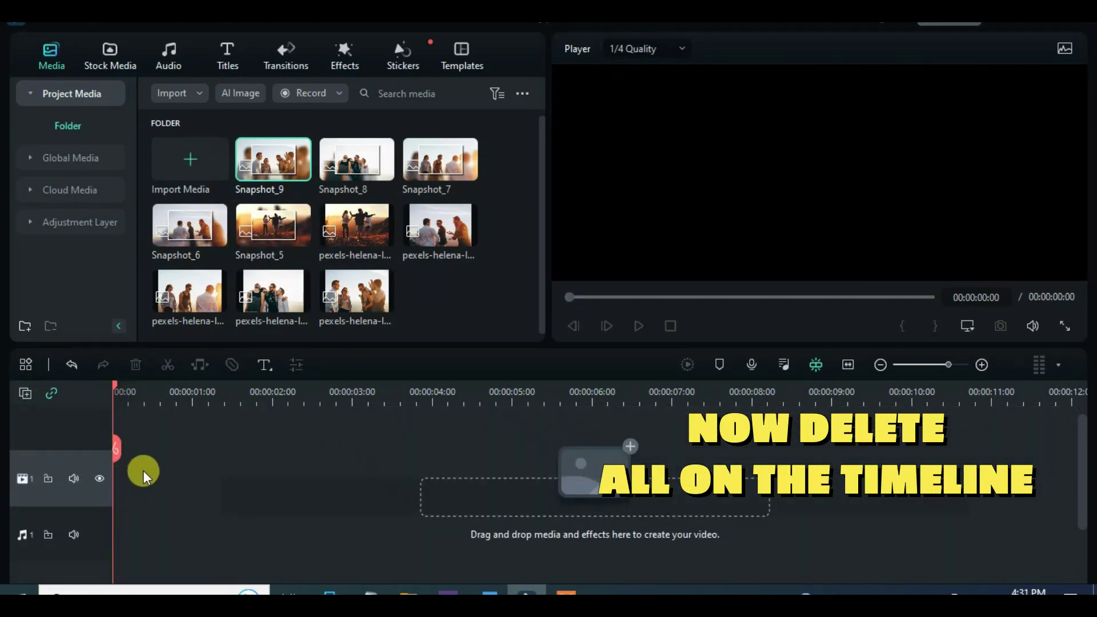
# - Place Snapshot_9 at the start of video track 1, split it at 00:00:03:00 and delete the remainder
pyautogui.moveTo(263, 159); pyautogui.dragTo(150, 462)
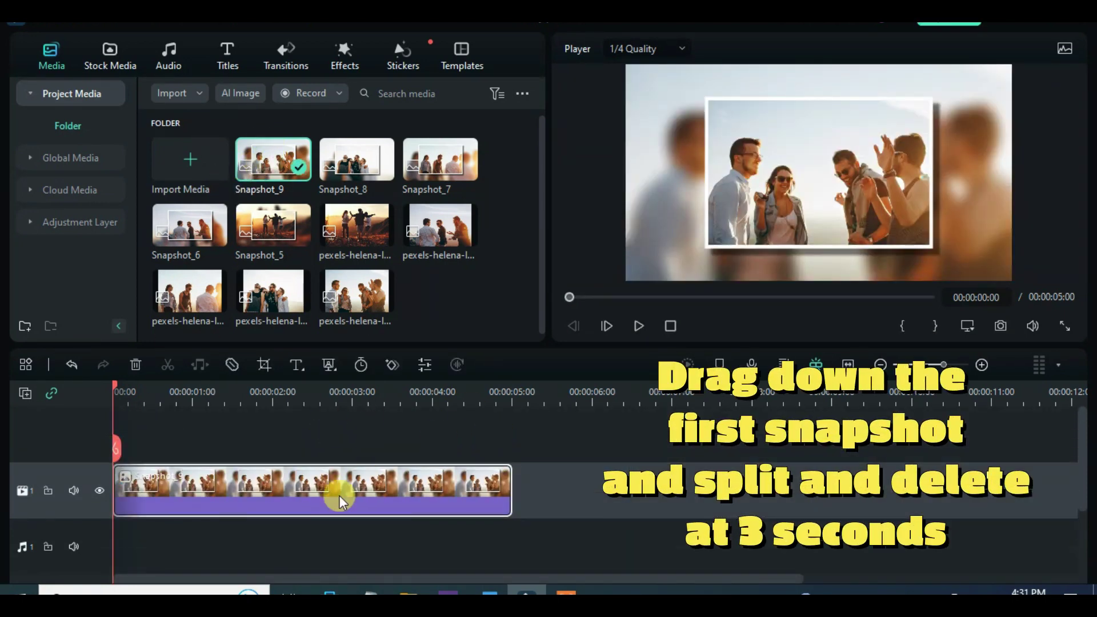
pyautogui.moveTo(114, 380); pyautogui.dragTo(352, 395)
pyautogui.hotkey('ctrl', 'b')
pyautogui.click(376, 485)
pyautogui.click(131, 365)
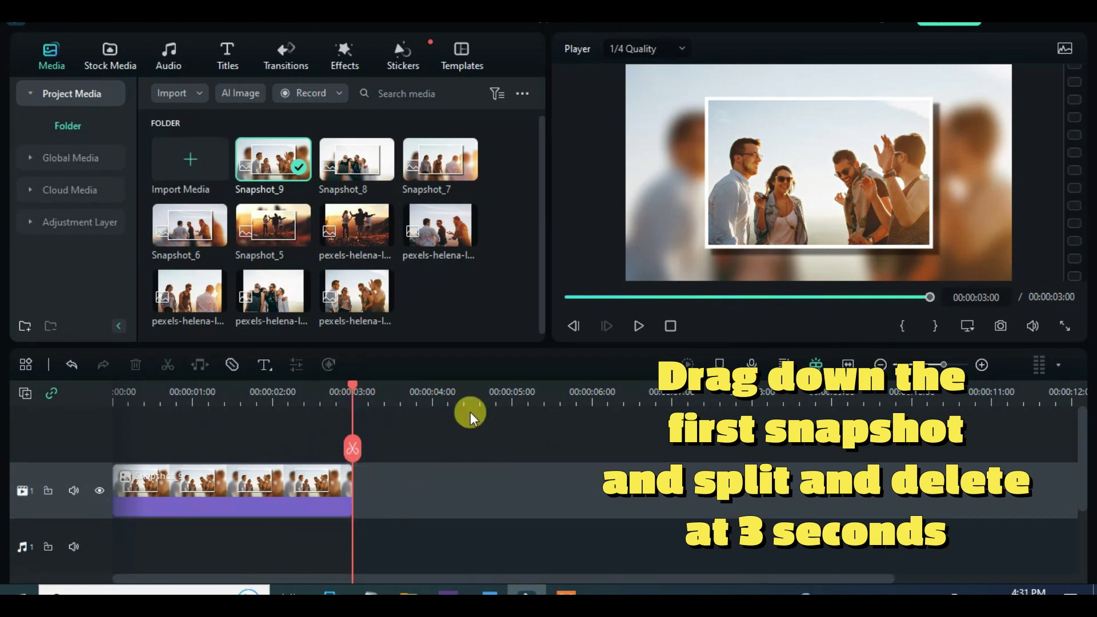
# - Set the Snapshot_9 clip's scale to 120% at 00:00:02:00 and add scale and position keyframes there
pyautogui.moveTo(353, 381); pyautogui.dragTo(273, 393)
pyautogui.click(297, 504)
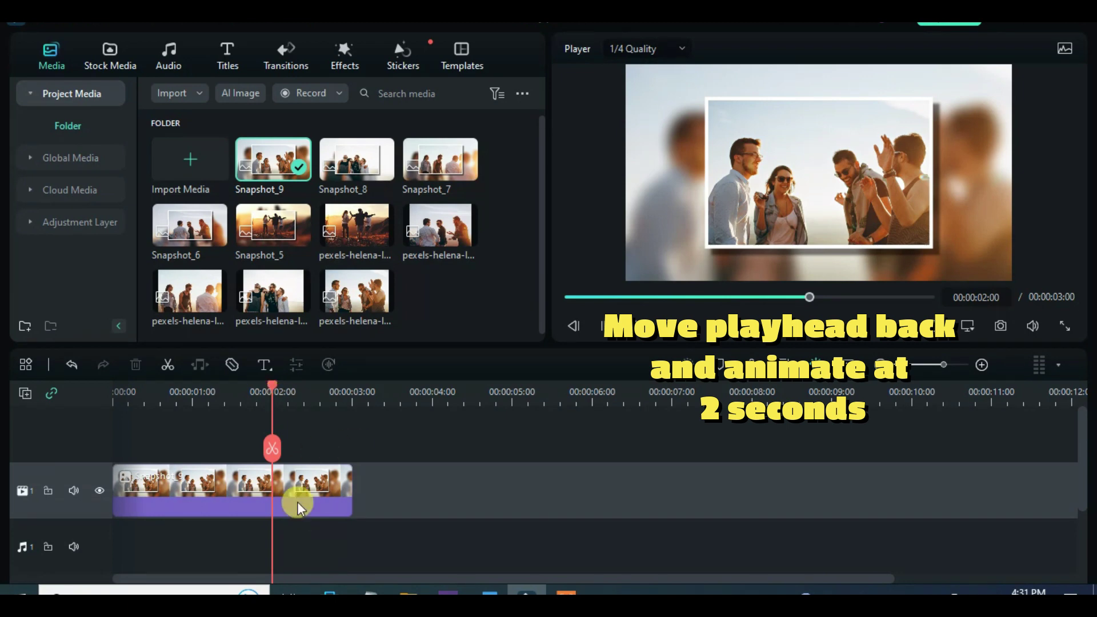
pyautogui.click(301, 481)
pyautogui.doubleClick(294, 487)
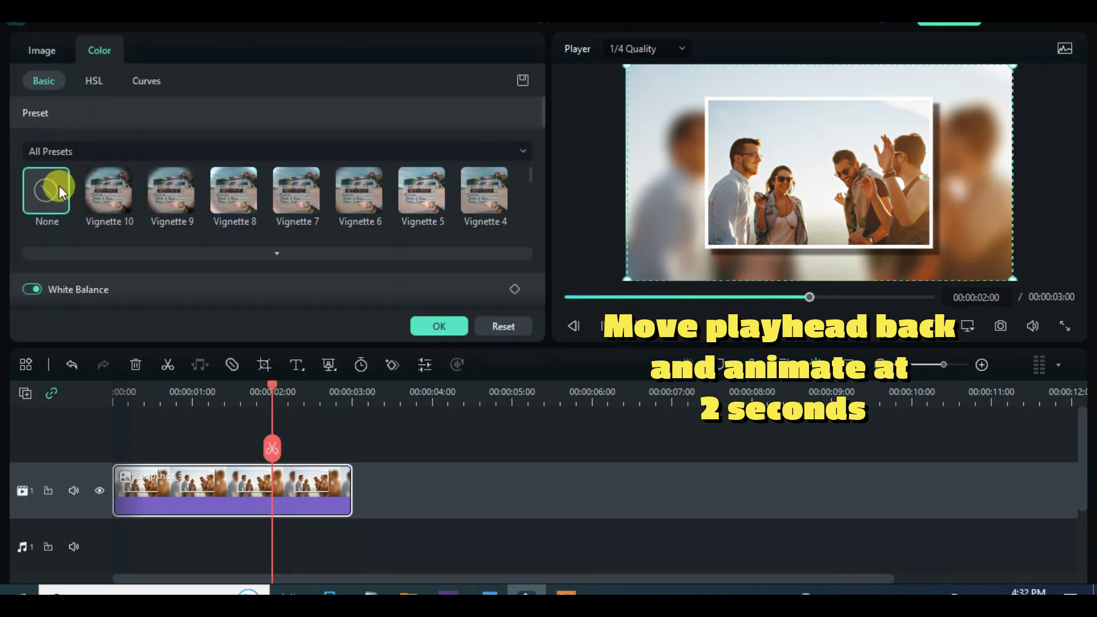
pyautogui.click(43, 56)
pyautogui.scroll(10, 109, 149)
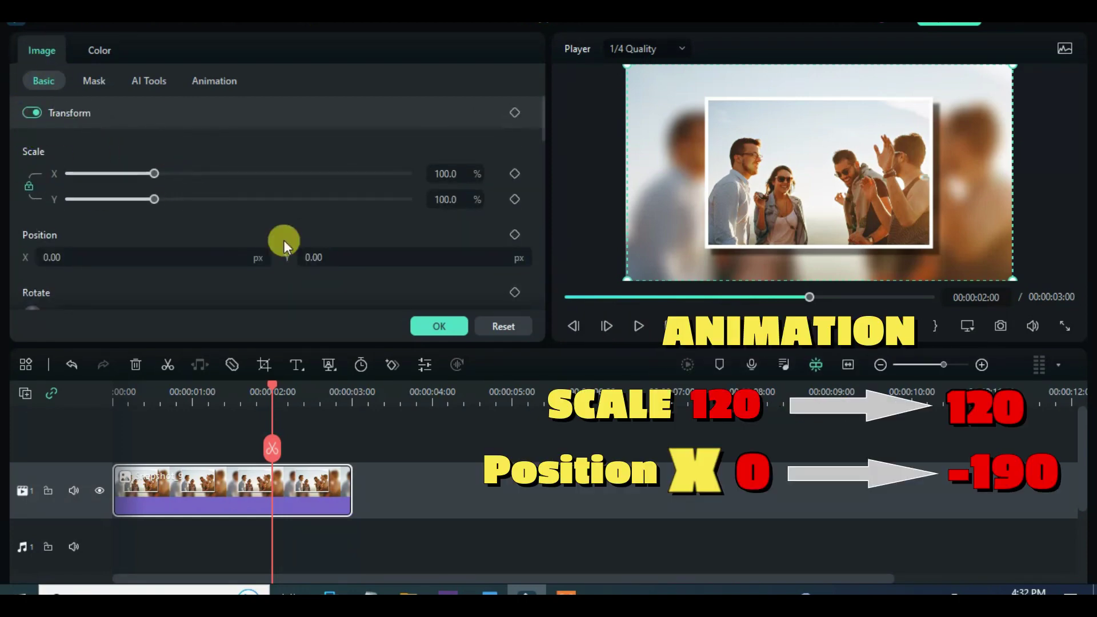
pyautogui.moveTo(152, 172); pyautogui.dragTo(164, 173)
pyautogui.doubleClick(437, 171)
pyautogui.write('120')
pyautogui.press('Return')
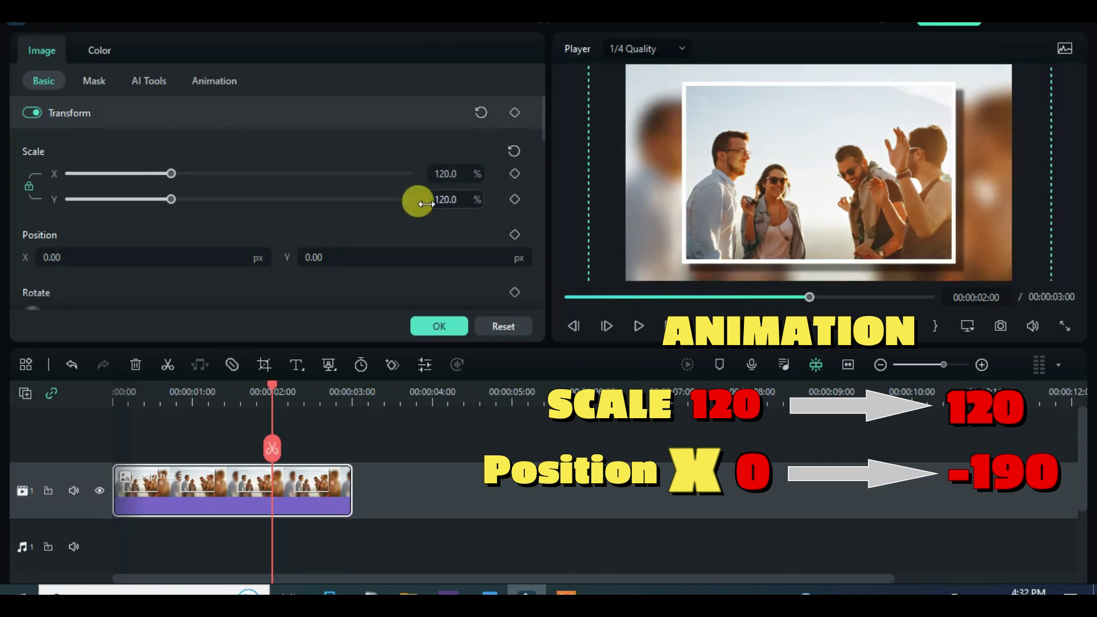
pyautogui.click(515, 173)
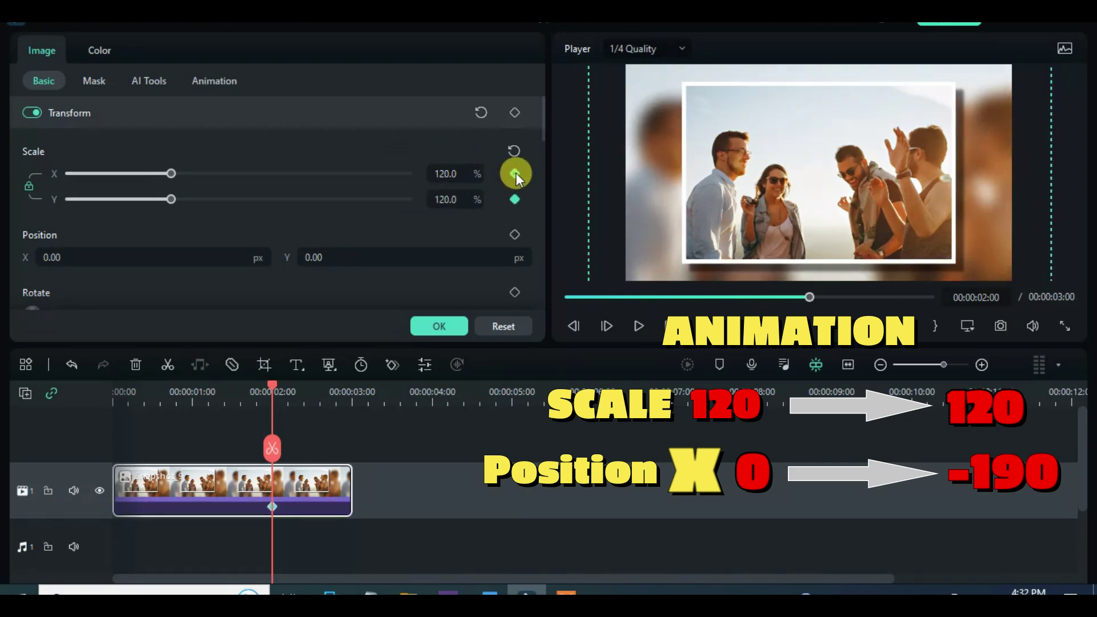
pyautogui.click(515, 234)
# - Add a scale keyframe to the Snapshot_9 clip at 00:00:02:24 and set its X position to -190 px
pyautogui.moveTo(275, 386); pyautogui.dragTo(349, 385)
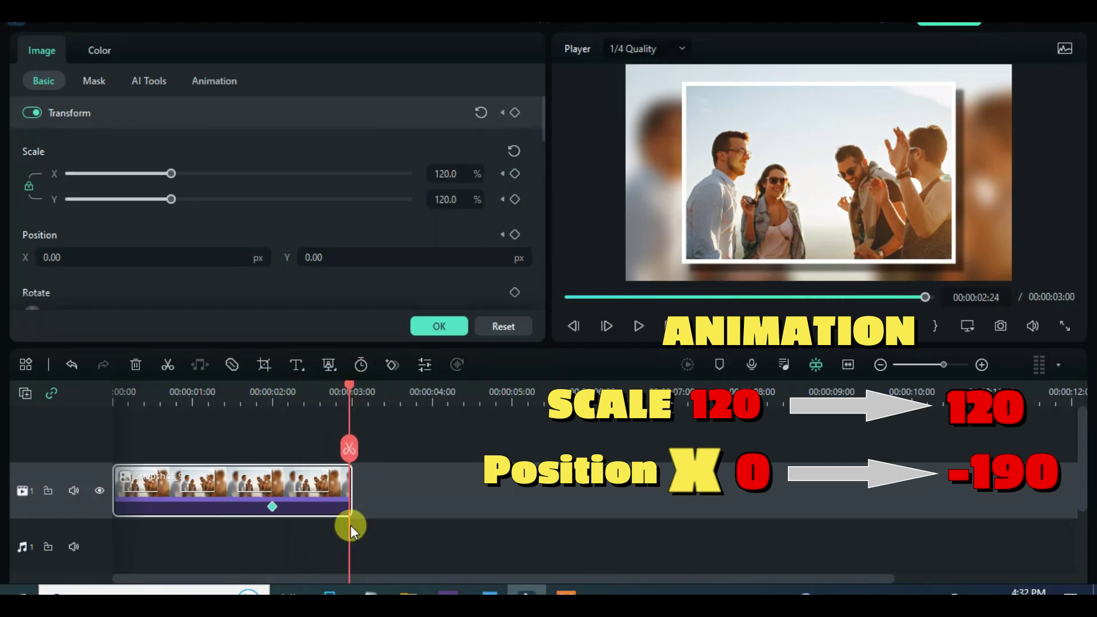
pyautogui.click(515, 174)
pyautogui.click(63, 254)
pyautogui.write('-')
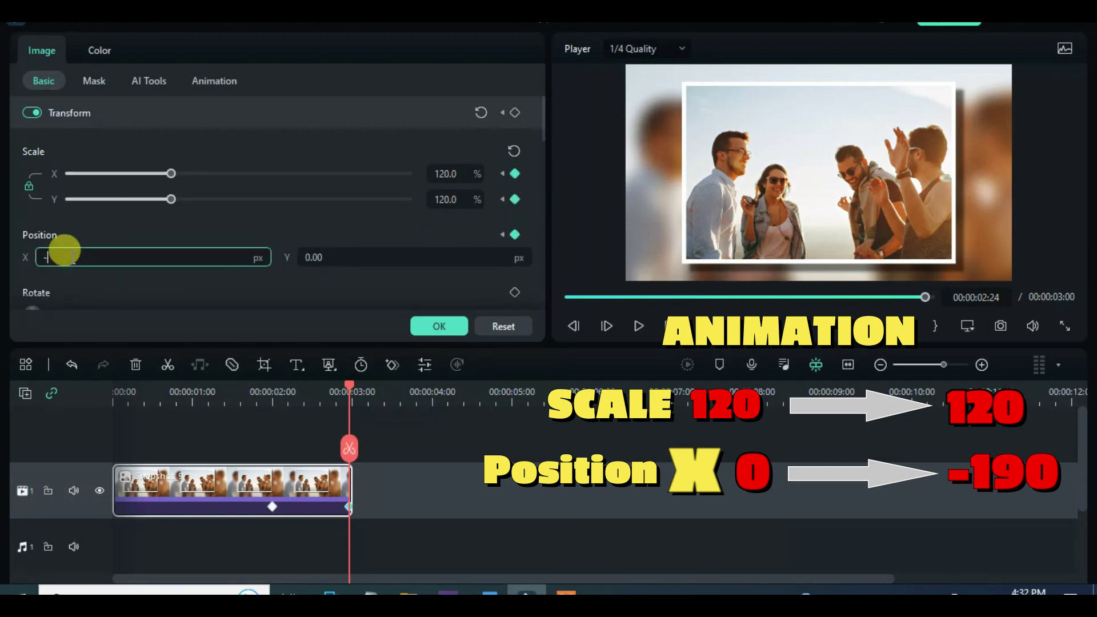
pyautogui.write('190')
pyautogui.press('Return')
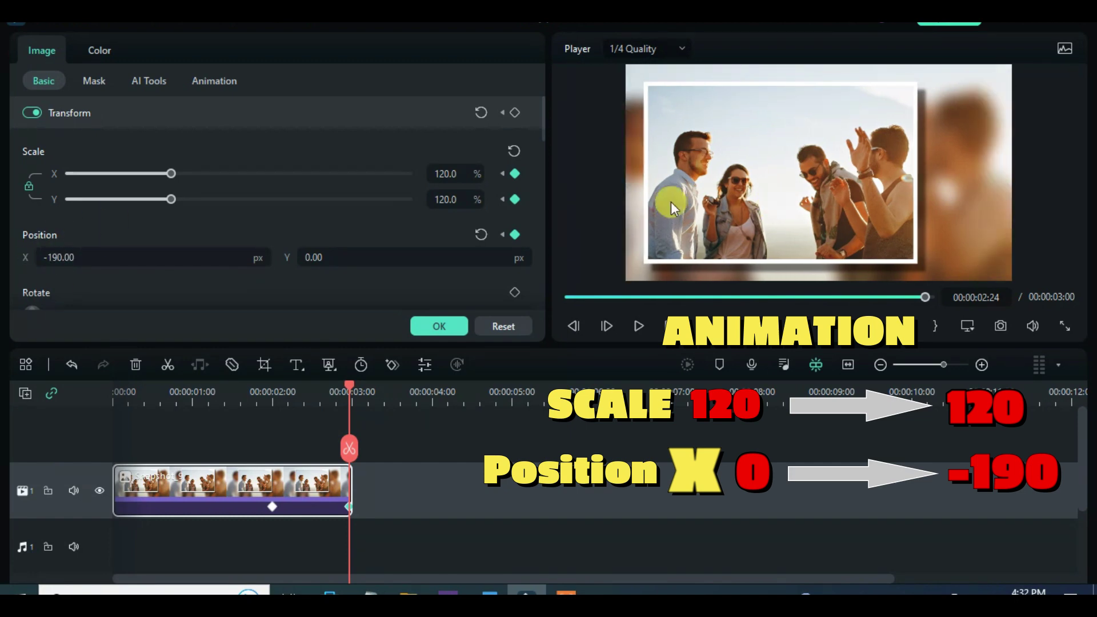
# - Play the Snapshot_9 clip from the start to check its sliding animation
pyautogui.moveTo(350, 386); pyautogui.dragTo(193, 400)
pyautogui.click(719, 364)
pyautogui.click(635, 327)
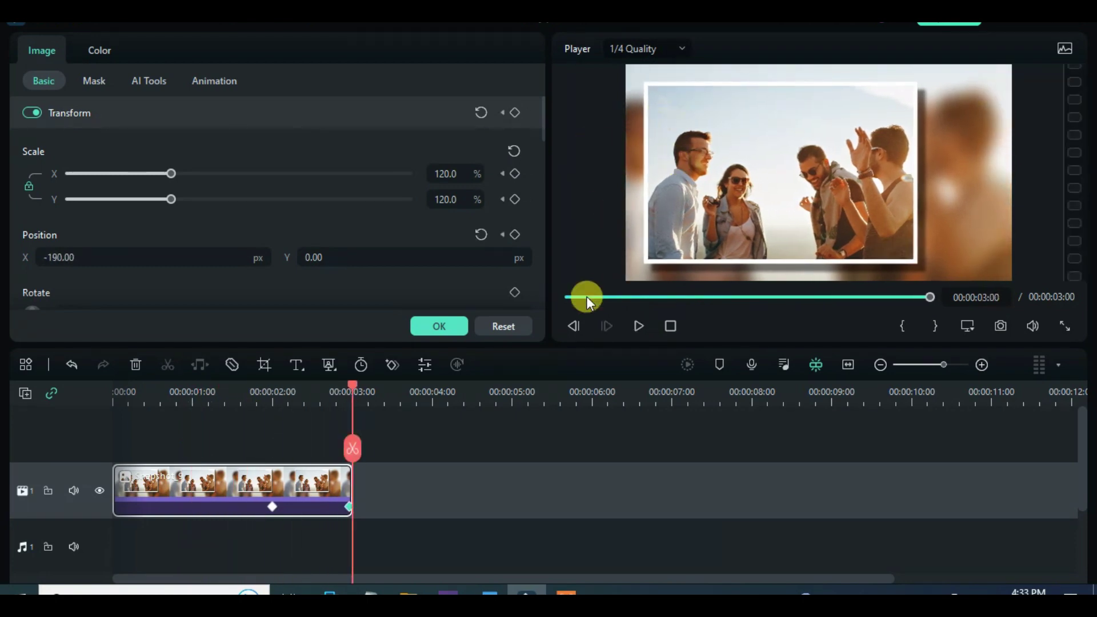
pyautogui.moveTo(586, 296); pyautogui.dragTo(567, 293)
pyautogui.click(638, 326)
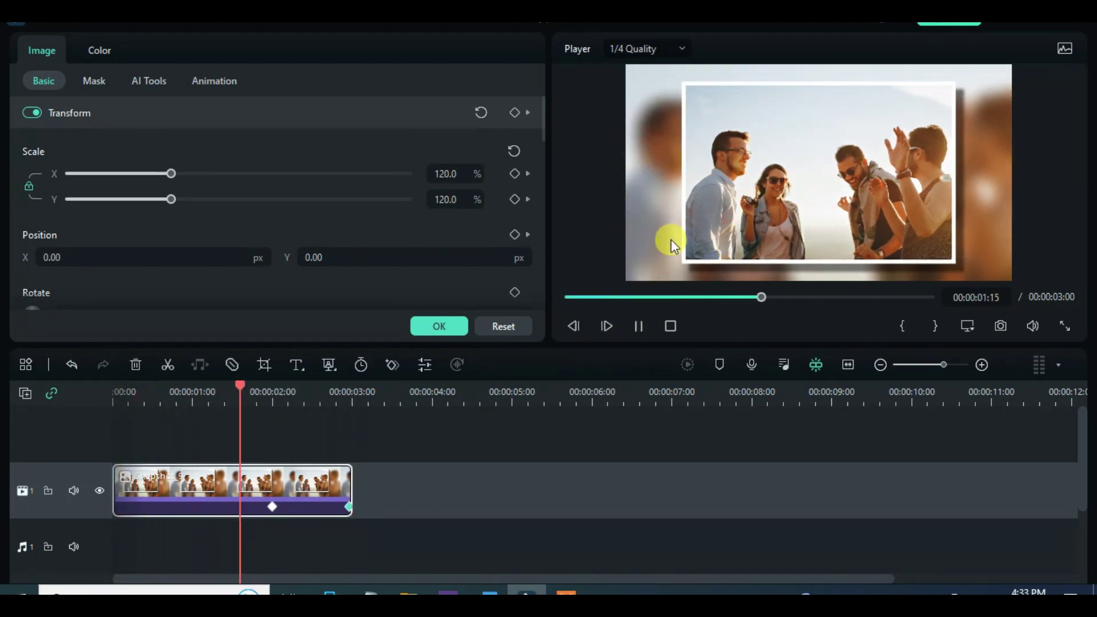
# - Place Snapshot_8 on video track 2 at 00:00:02:00, split it at 00:00:05:00 and delete the remainder
pyautogui.moveTo(352, 384); pyautogui.dragTo(273, 390)
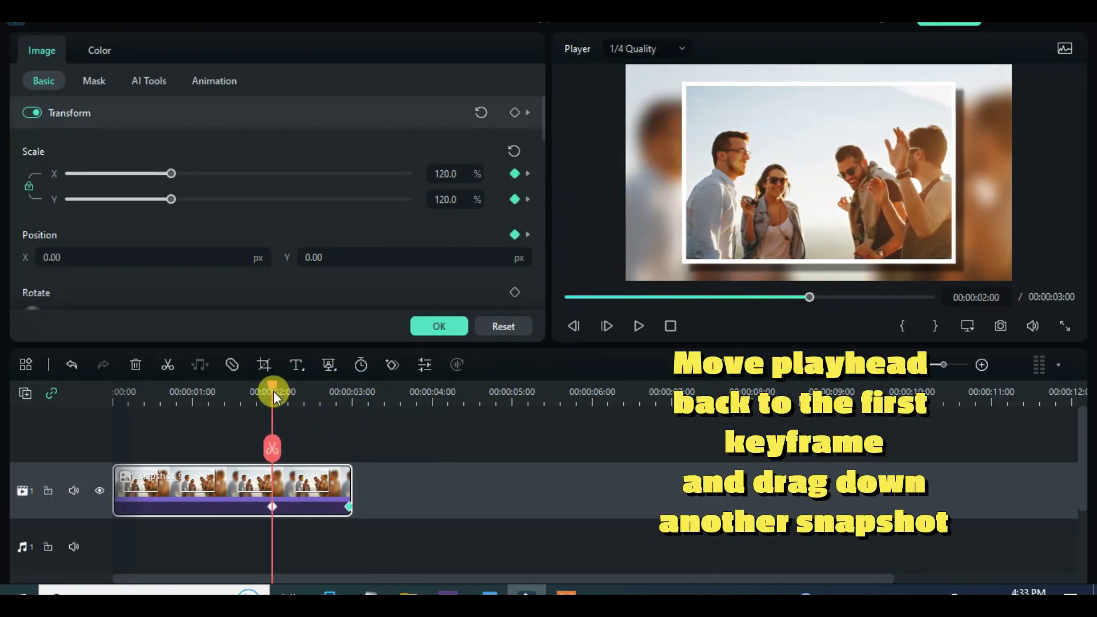
pyautogui.click(431, 321)
pyautogui.moveTo(348, 168); pyautogui.dragTo(320, 460)
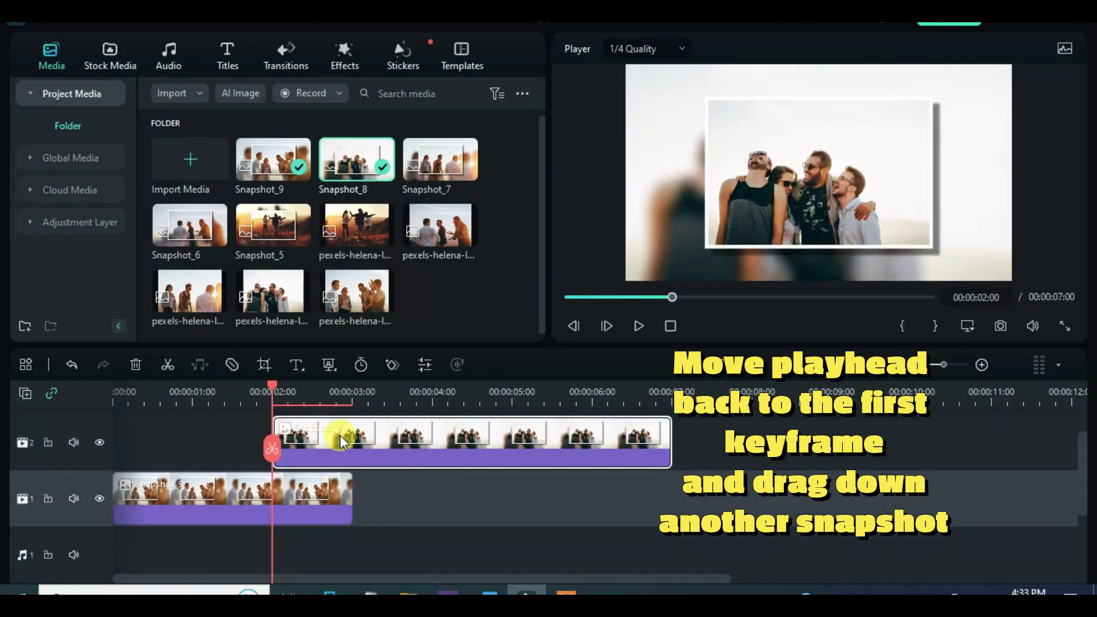
pyautogui.moveTo(272, 385); pyautogui.dragTo(512, 385)
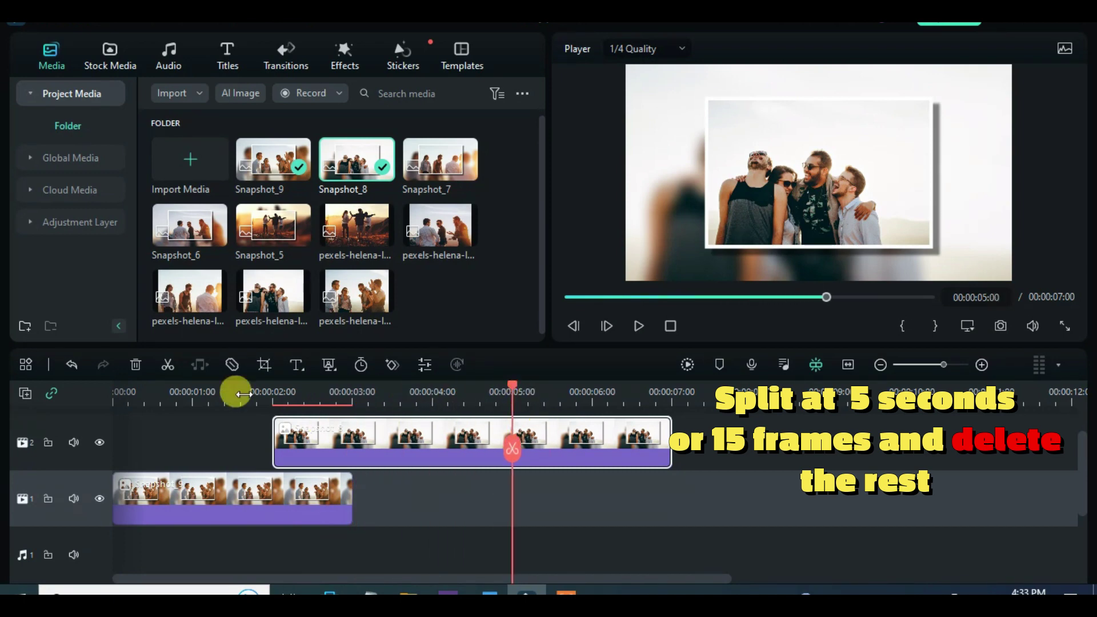
pyautogui.click(168, 364)
pyautogui.click(568, 442)
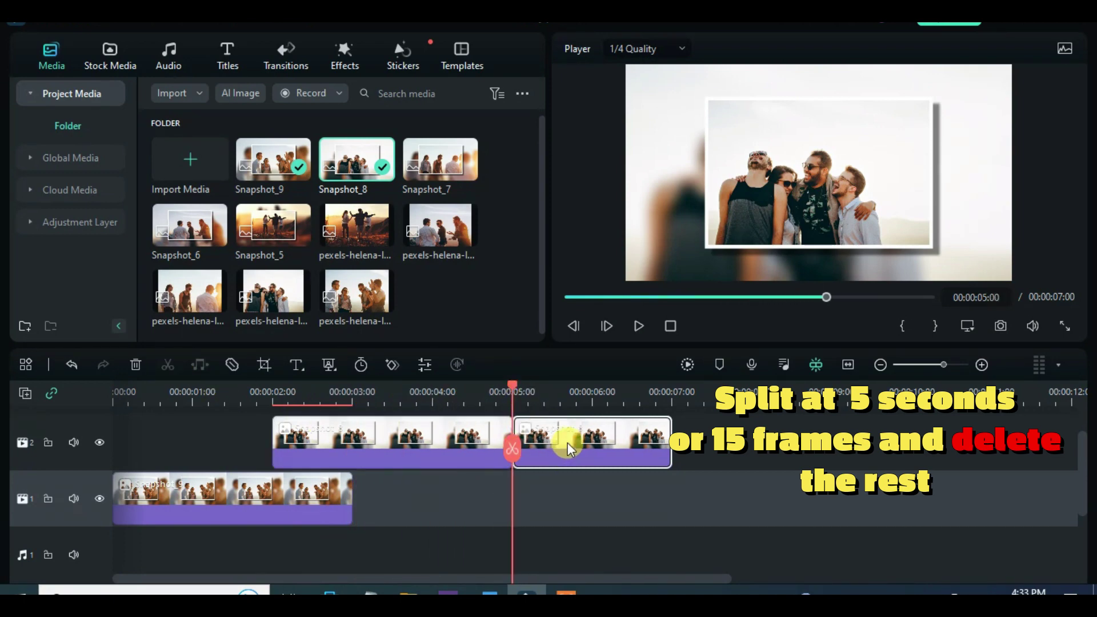
pyautogui.click(134, 365)
# - Set the Snapshot_8 clip's scale to 120% at 00:00:02:00 and add scale and position keyframes there
pyautogui.moveTo(510, 389); pyautogui.dragTo(268, 391)
pyautogui.click(320, 429)
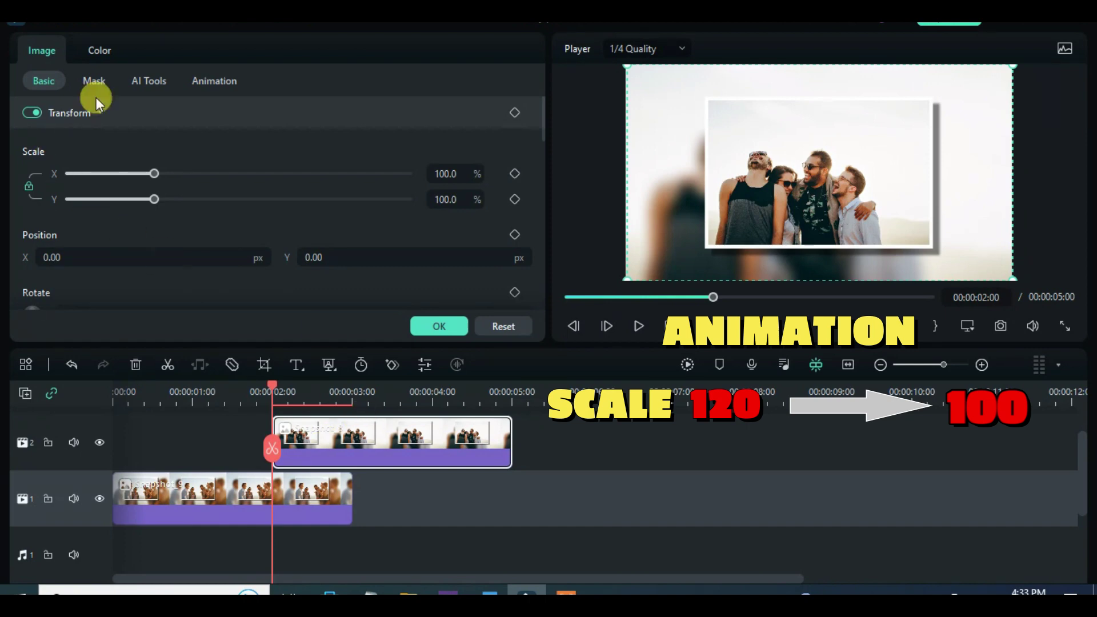
pyautogui.moveTo(154, 173); pyautogui.dragTo(165, 173)
pyautogui.click(444, 174)
pyautogui.write('120')
pyautogui.press('Return')
pyautogui.click(514, 174)
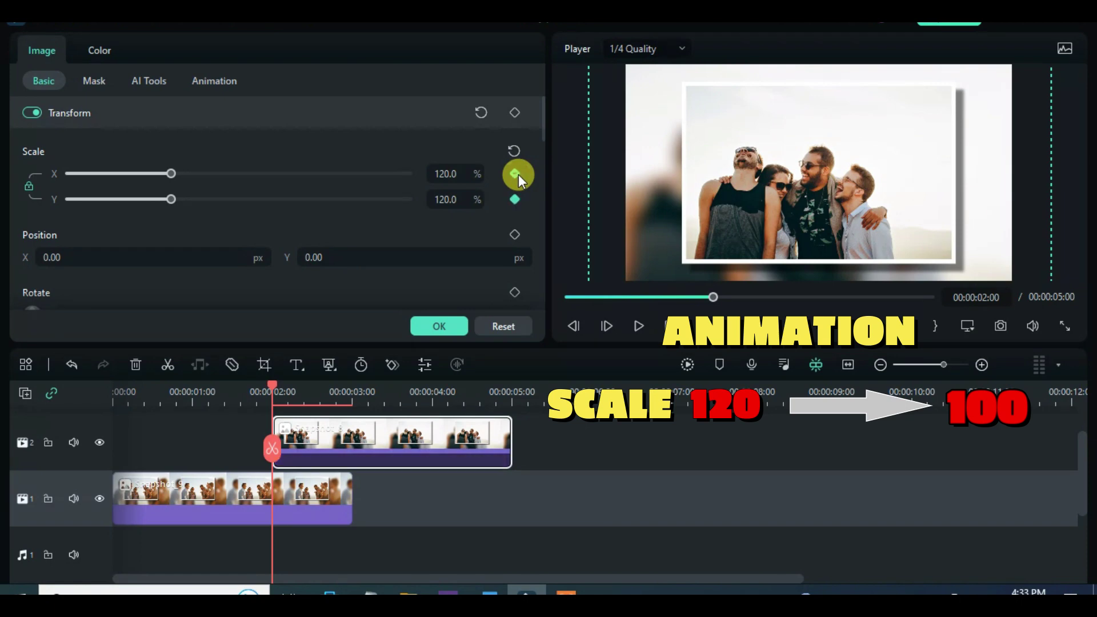
pyautogui.click(513, 233)
# - Reset the Snapshot_8 clip's scale to 100% at 00:00:02:24 and play back the animation
pyautogui.moveTo(276, 382); pyautogui.dragTo(348, 388)
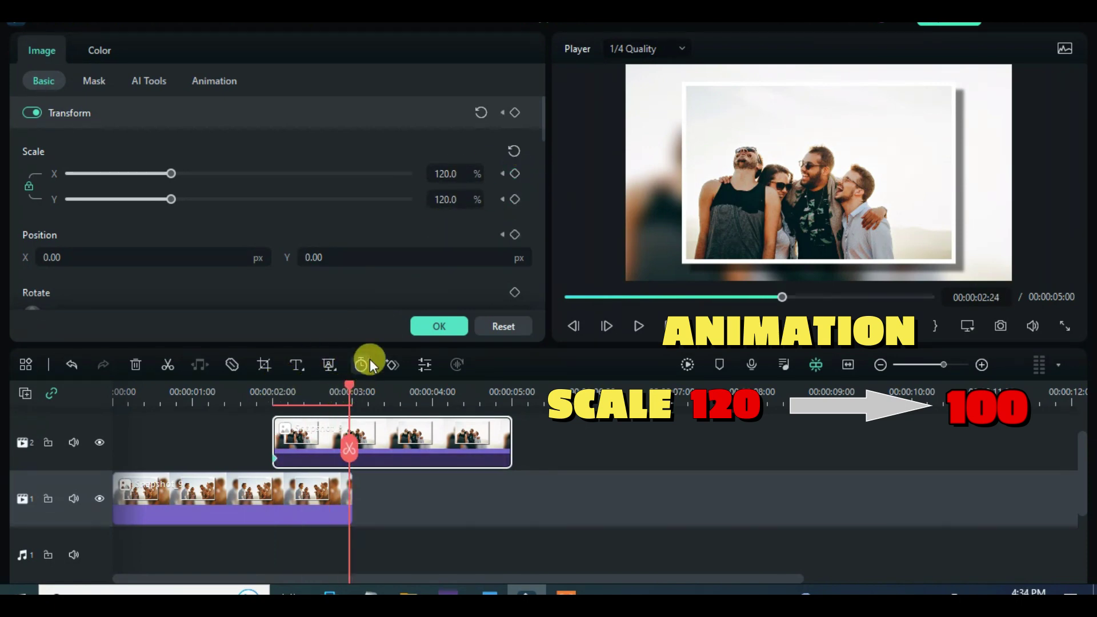
pyautogui.click(514, 149)
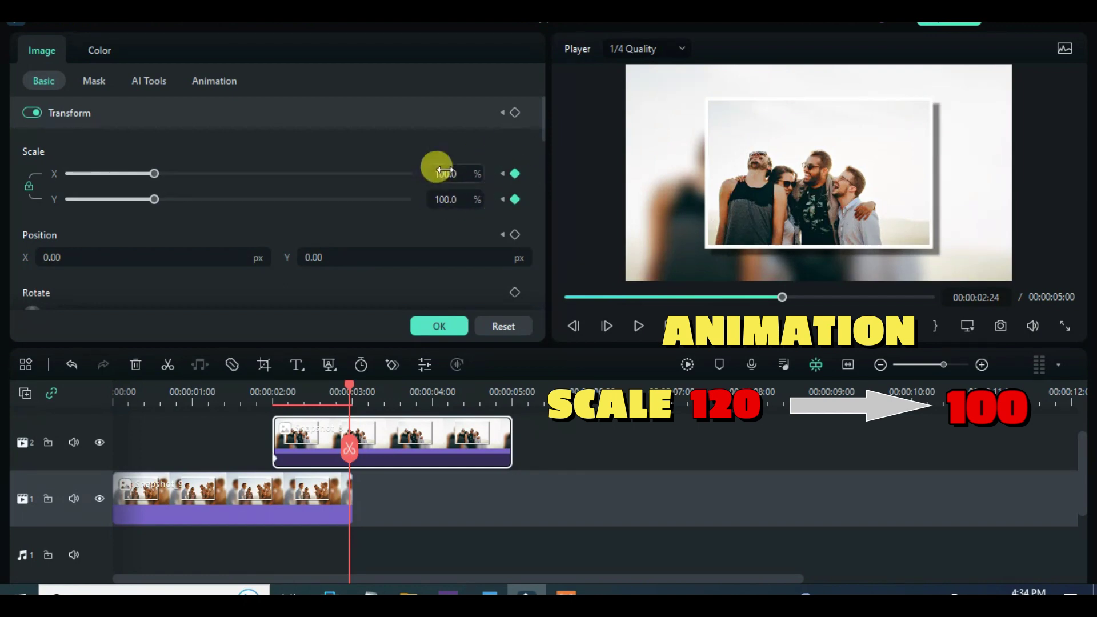
pyautogui.moveTo(349, 383); pyautogui.dragTo(240, 386)
pyautogui.click(638, 325)
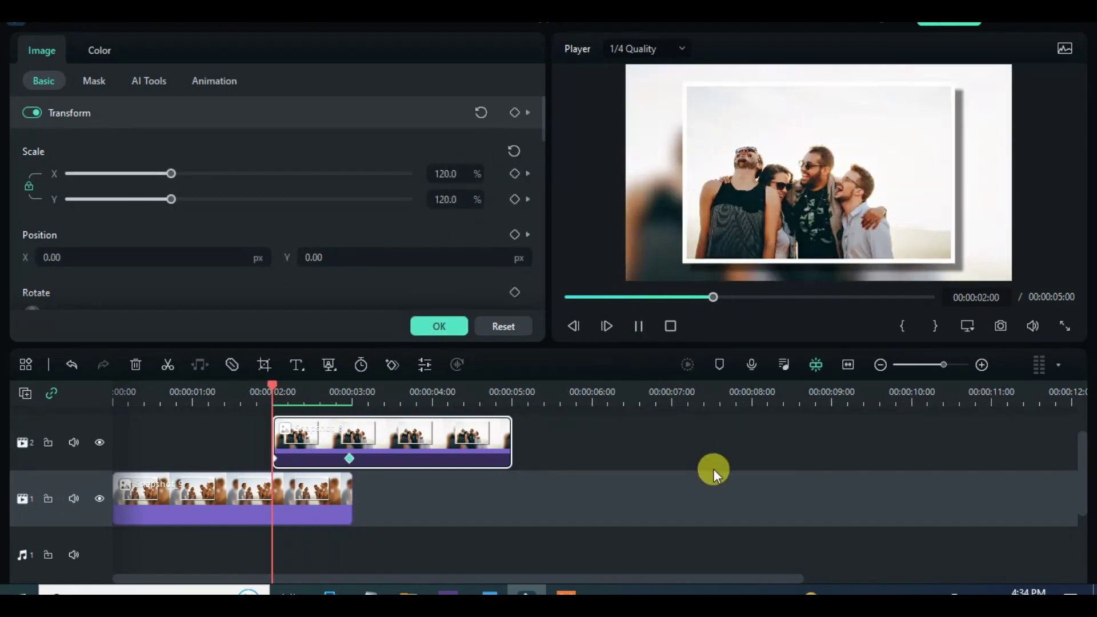
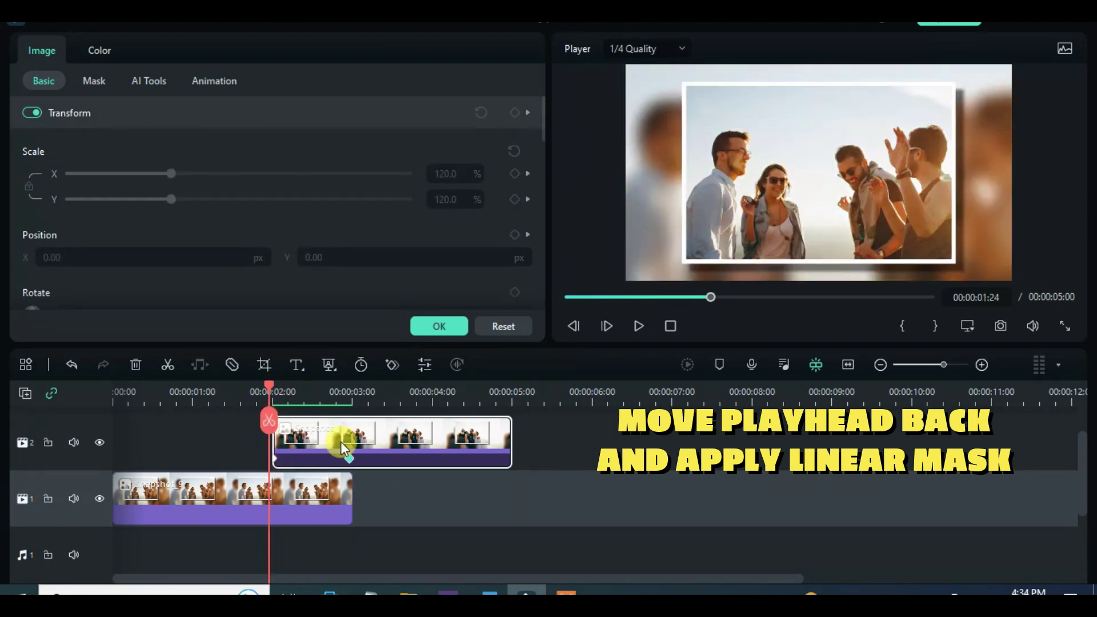
# - Apply a linear mask to the Snapshot_8 clip with the playhead at 00:00:02:00
pyautogui.click(328, 432)
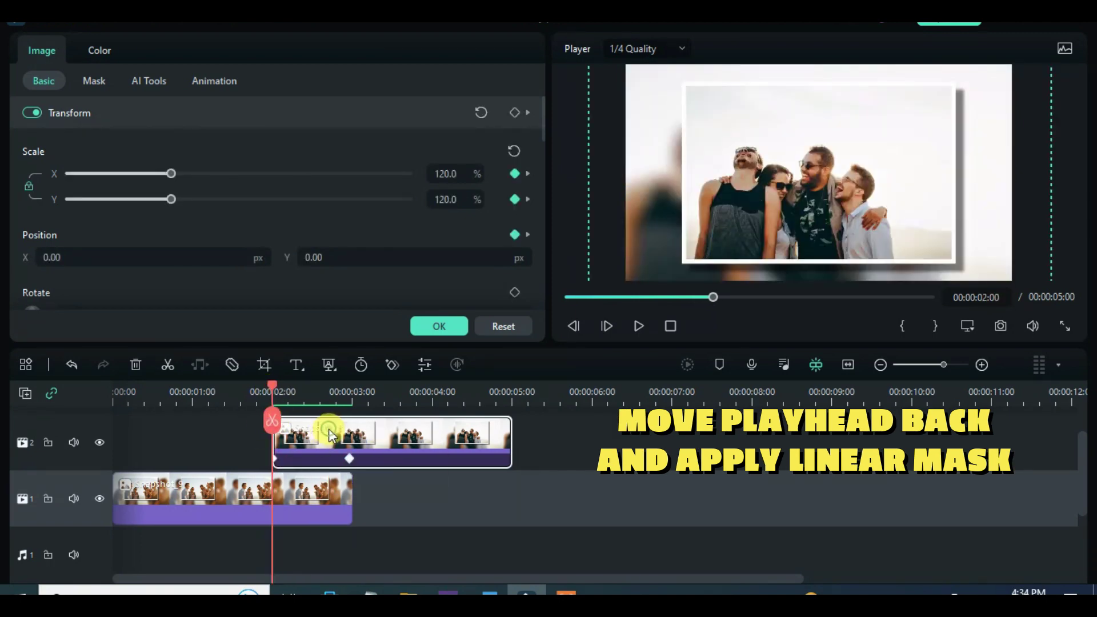
pyautogui.click(91, 80)
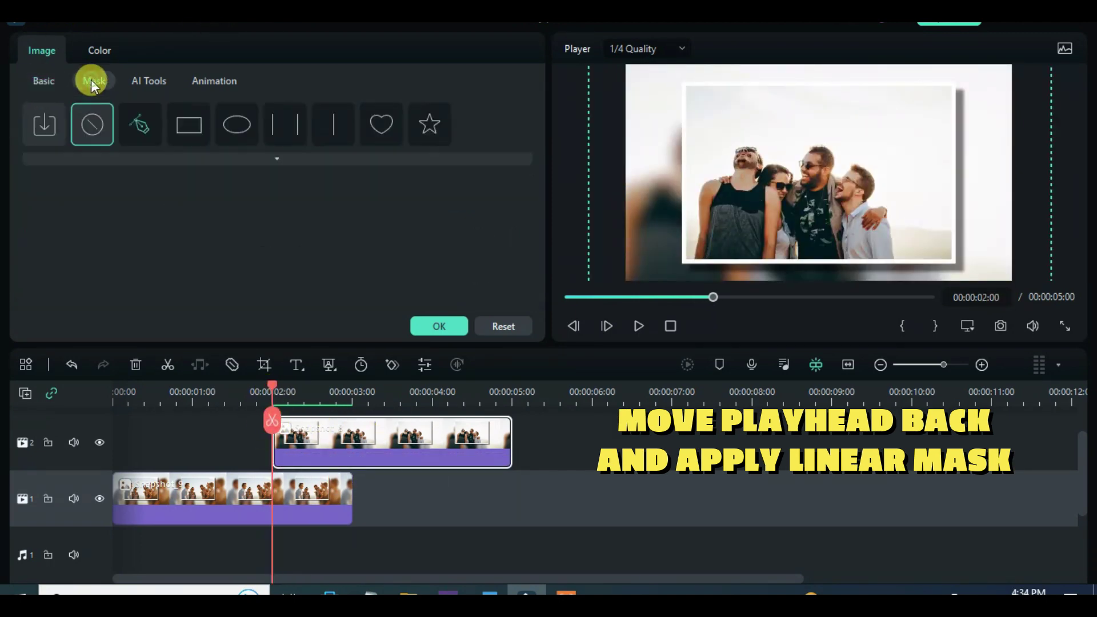
pyautogui.click(331, 122)
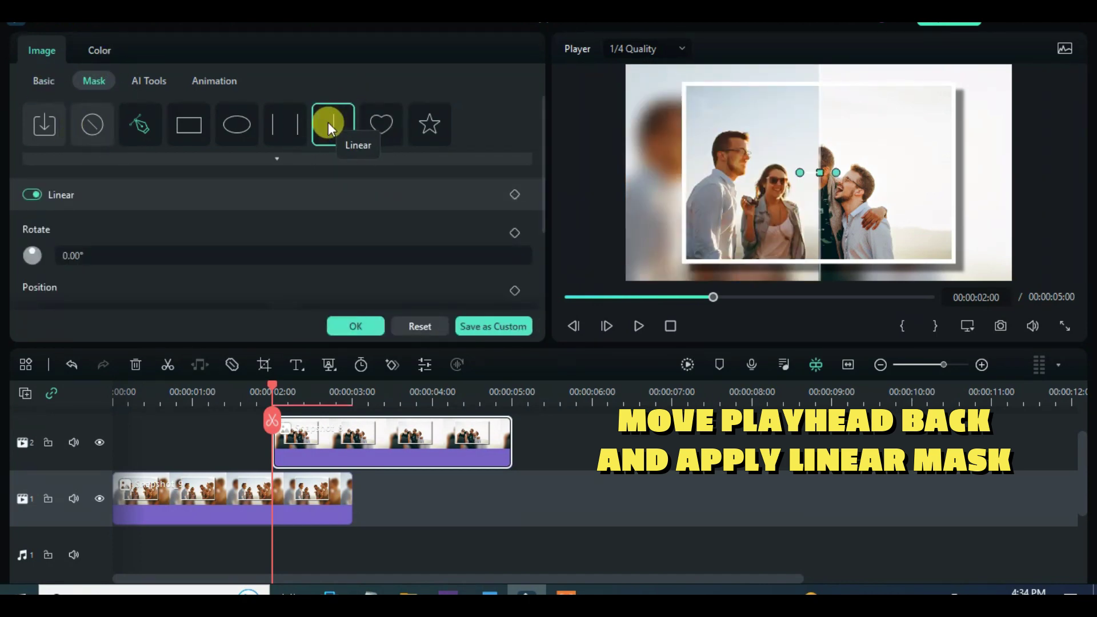
# - Add a position keyframe to the Snapshot_8 clip's linear mask at 00:00:02:00 and set its X position to 802 px
pyautogui.moveTo(543, 135); pyautogui.dragTo(536, 198)
pyautogui.click(514, 187)
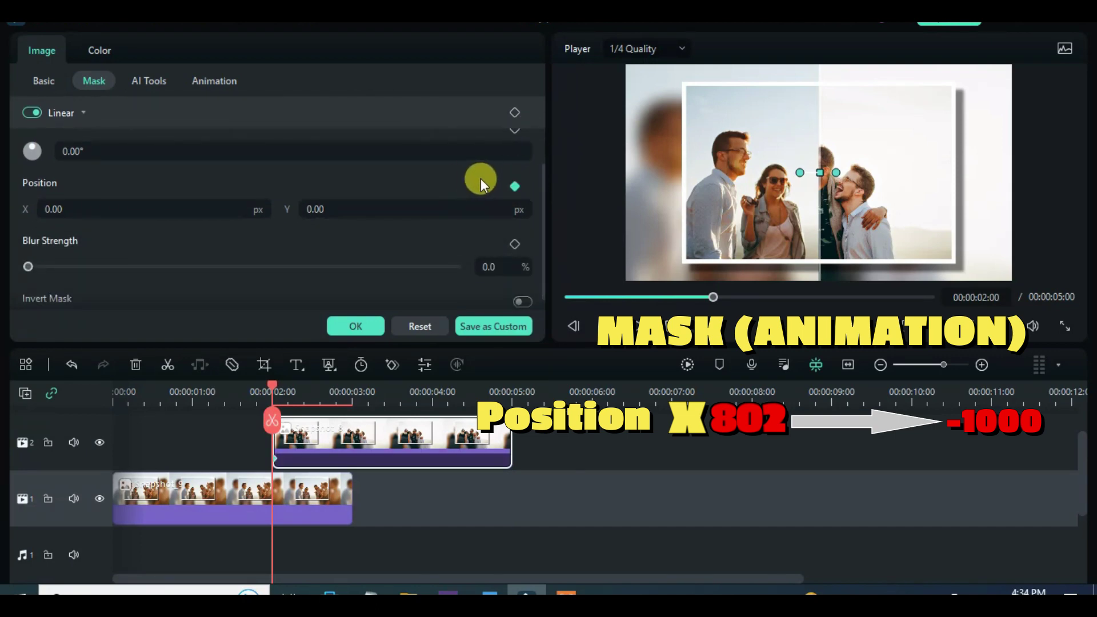
pyautogui.click(71, 205)
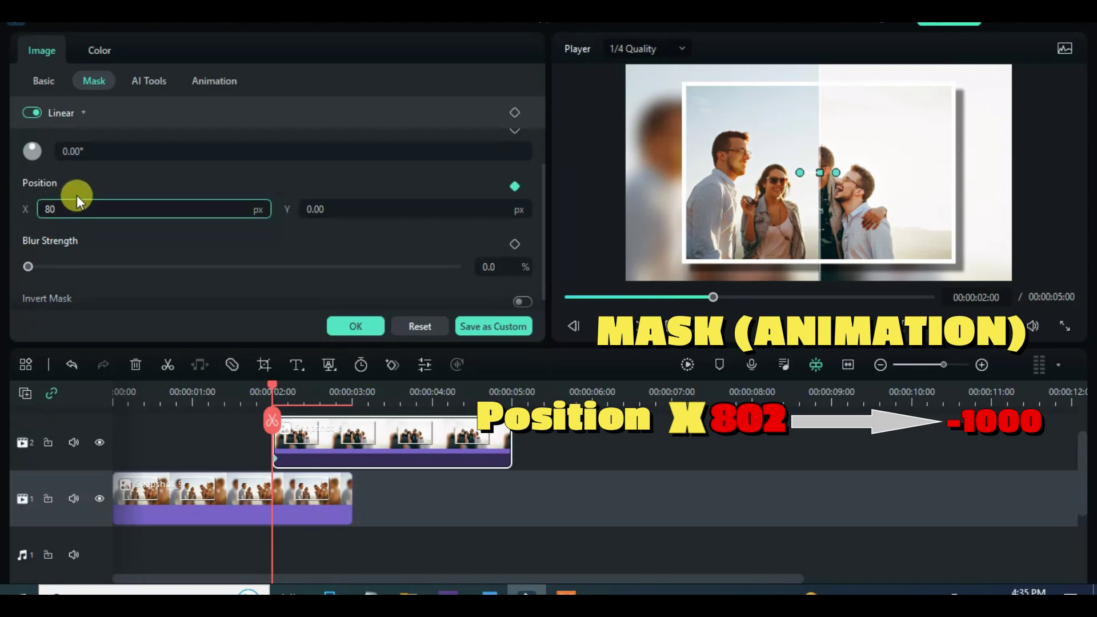
pyautogui.write('802')
pyautogui.press('Return')
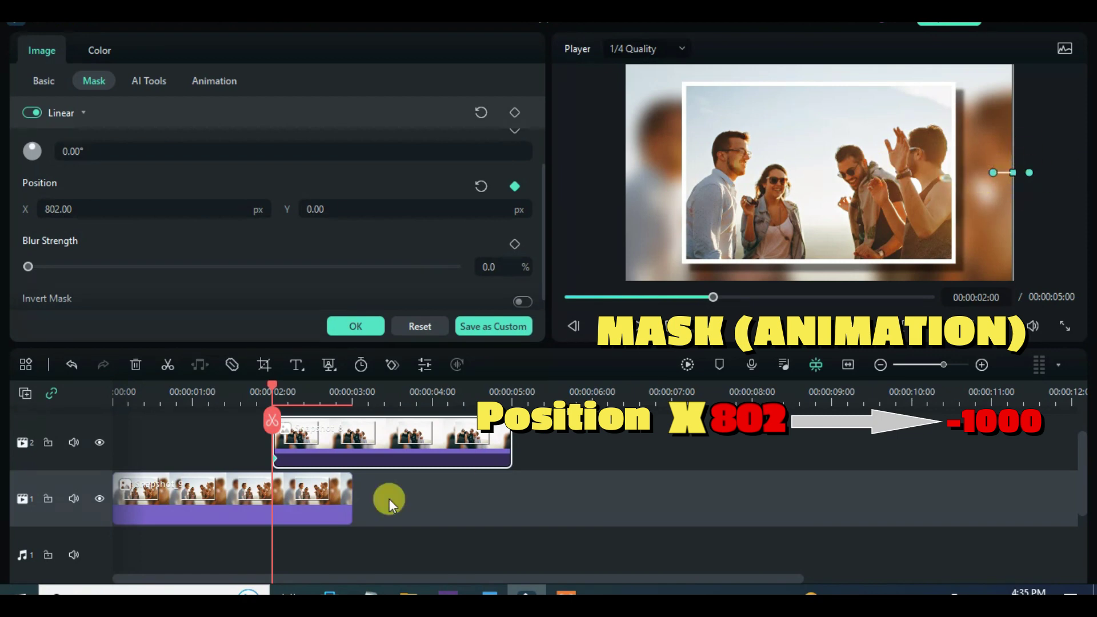
# - Set the linear mask's X position to -1000 px at 00:00:02:24 on the Snapshot_8 clip
pyautogui.moveTo(272, 390); pyautogui.dragTo(352, 391)
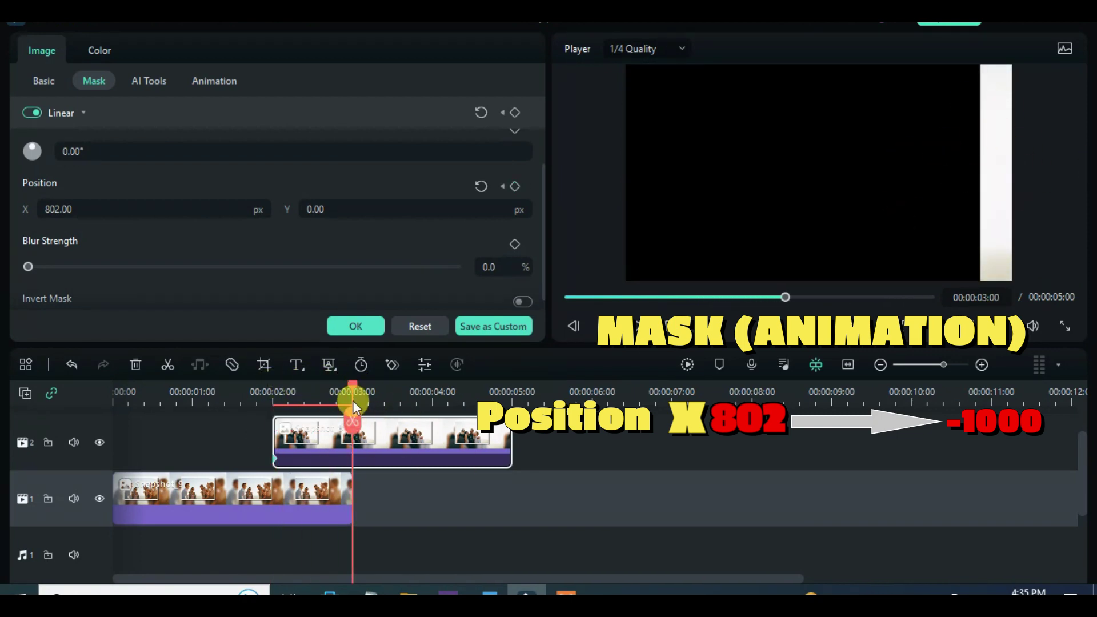
pyautogui.moveTo(352, 402); pyautogui.dragTo(348, 394)
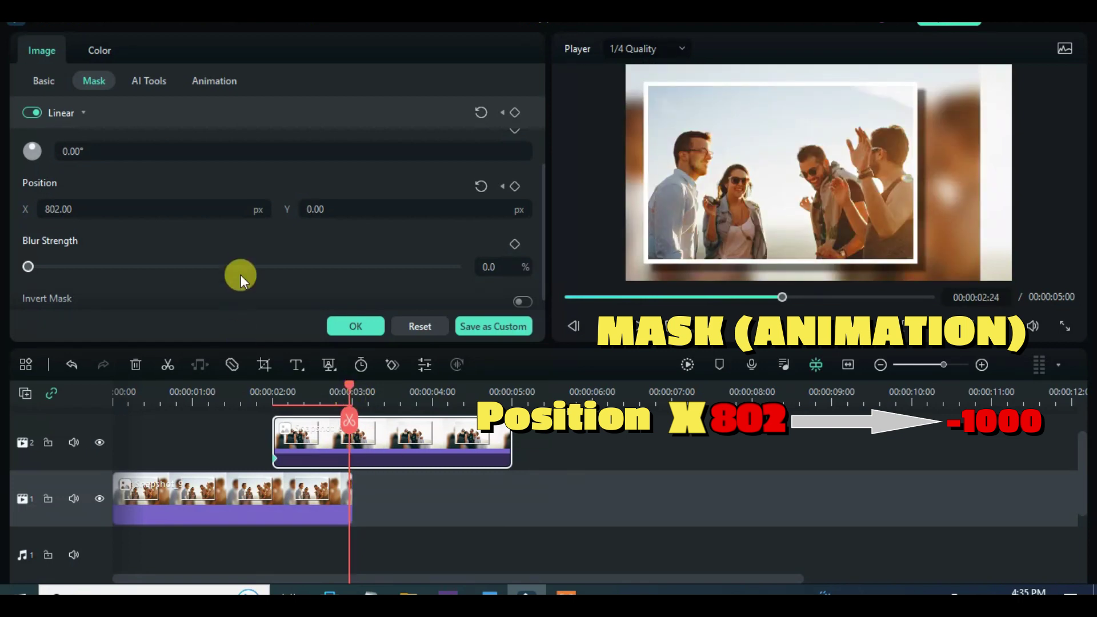
pyautogui.click(150, 207)
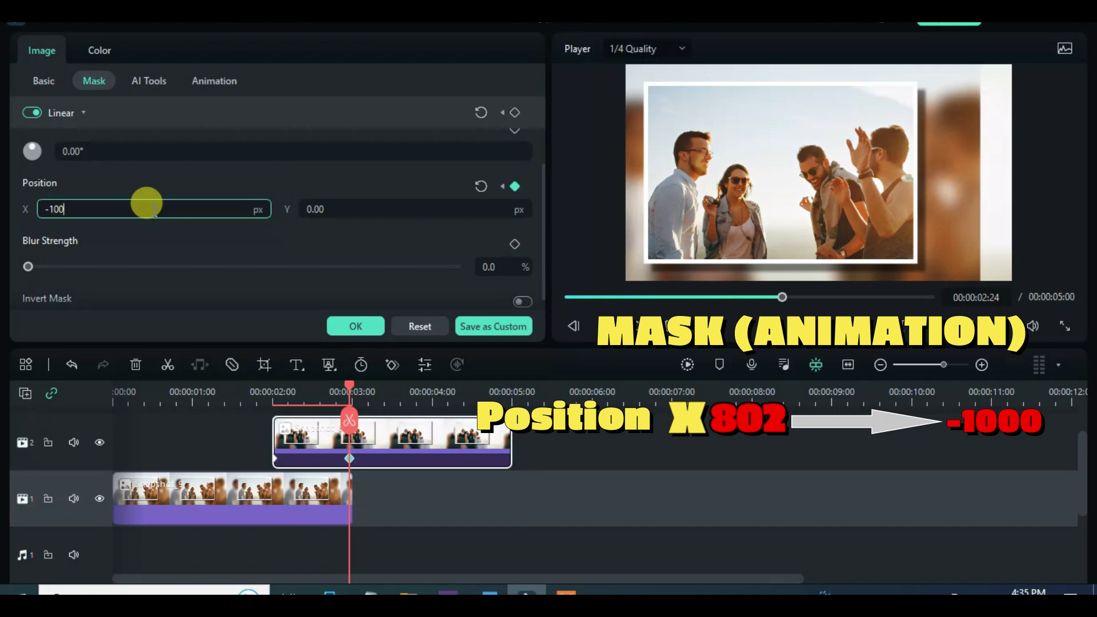
pyautogui.press('Return')
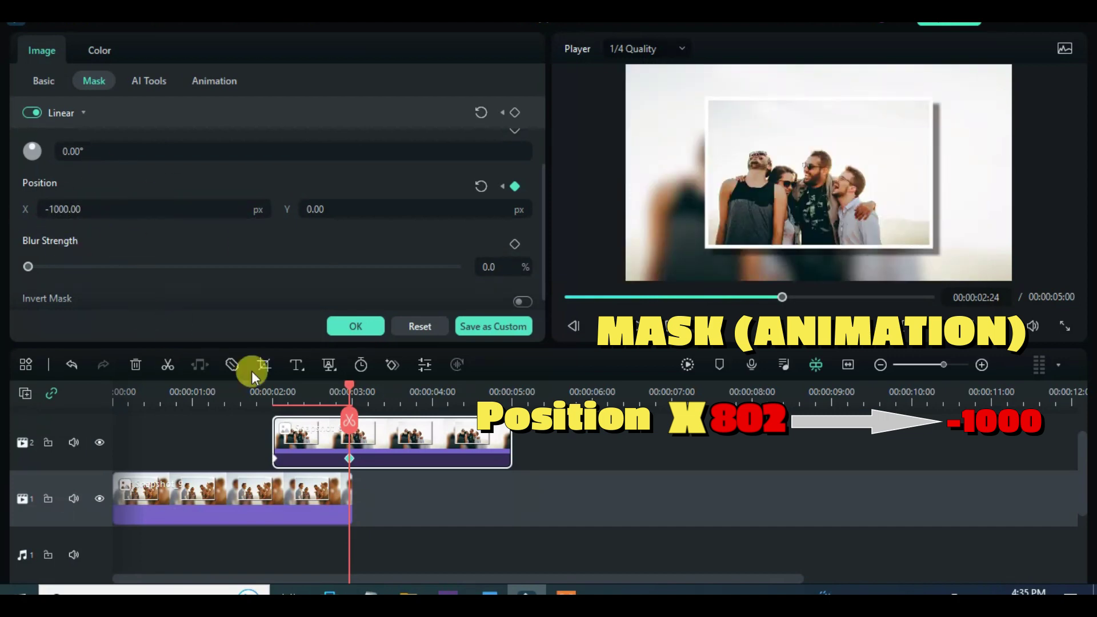
# - Play the timeline from the start to check the mask transition between Snapshot_9 and Snapshot_8
pyautogui.moveTo(347, 387); pyautogui.dragTo(122, 386)
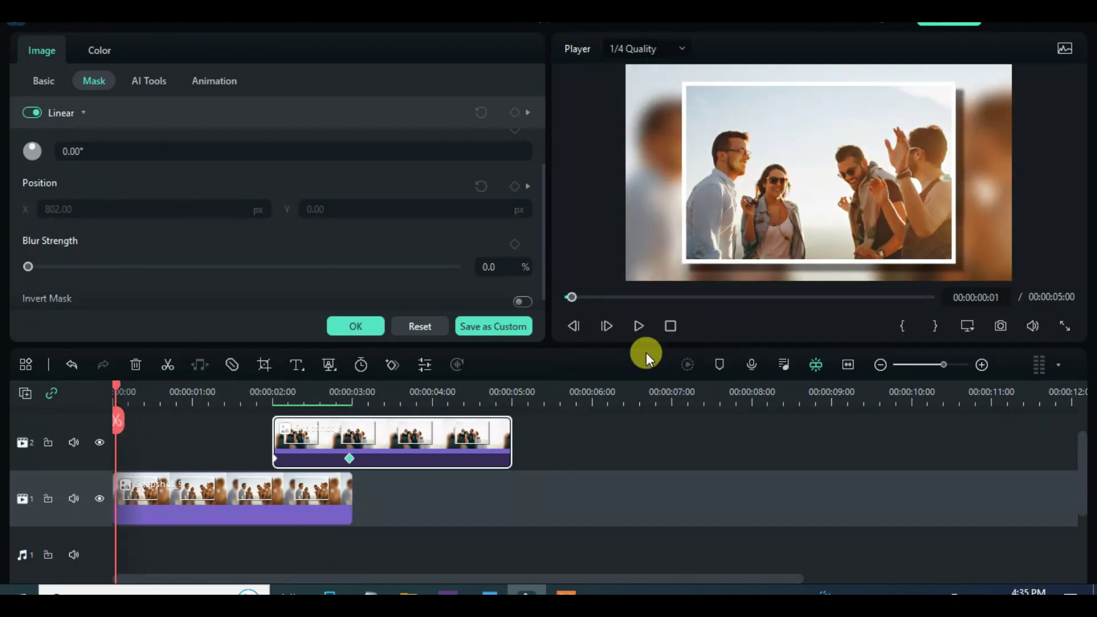
pyautogui.click(639, 329)
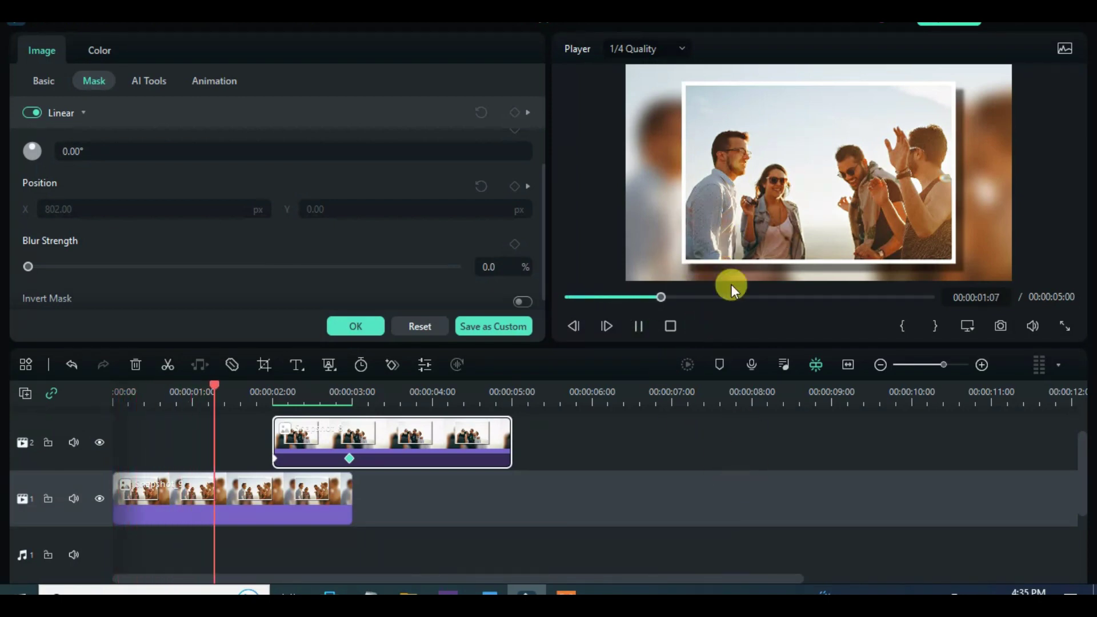
pyautogui.click(631, 333)
# - Set the Snapshot_8 clip's scale to 120% at 00:00:04:00 with scale and position keyframes
pyautogui.moveTo(442, 384)
pyautogui.mouseDown()
pyautogui.moveTo(410, 379)
pyautogui.moveTo(431, 378)
pyautogui.mouseUp()
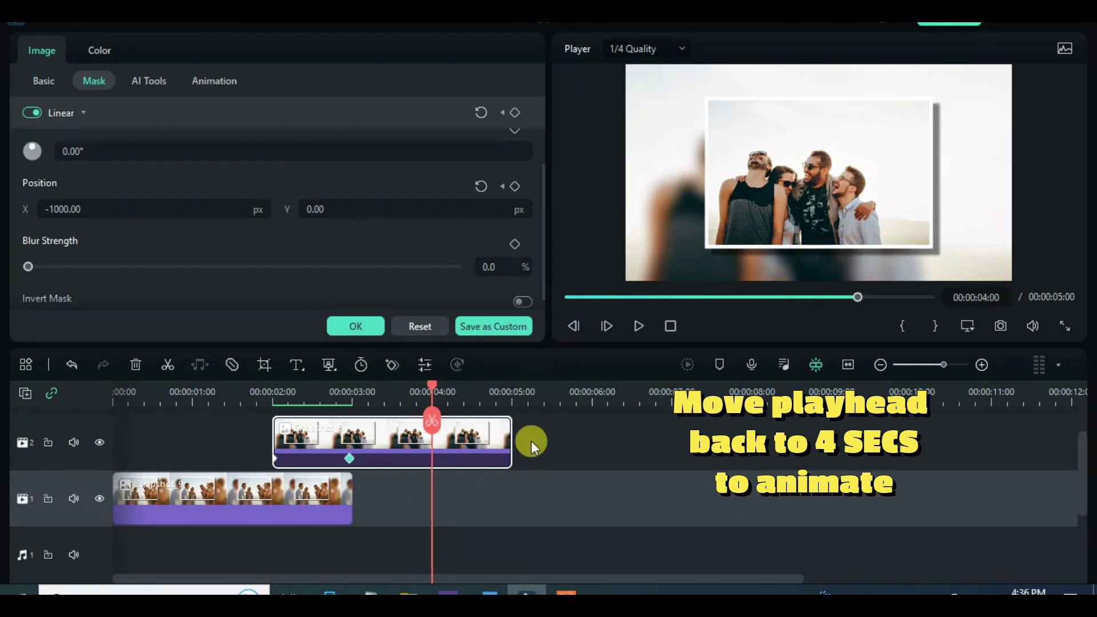
pyautogui.click(360, 325)
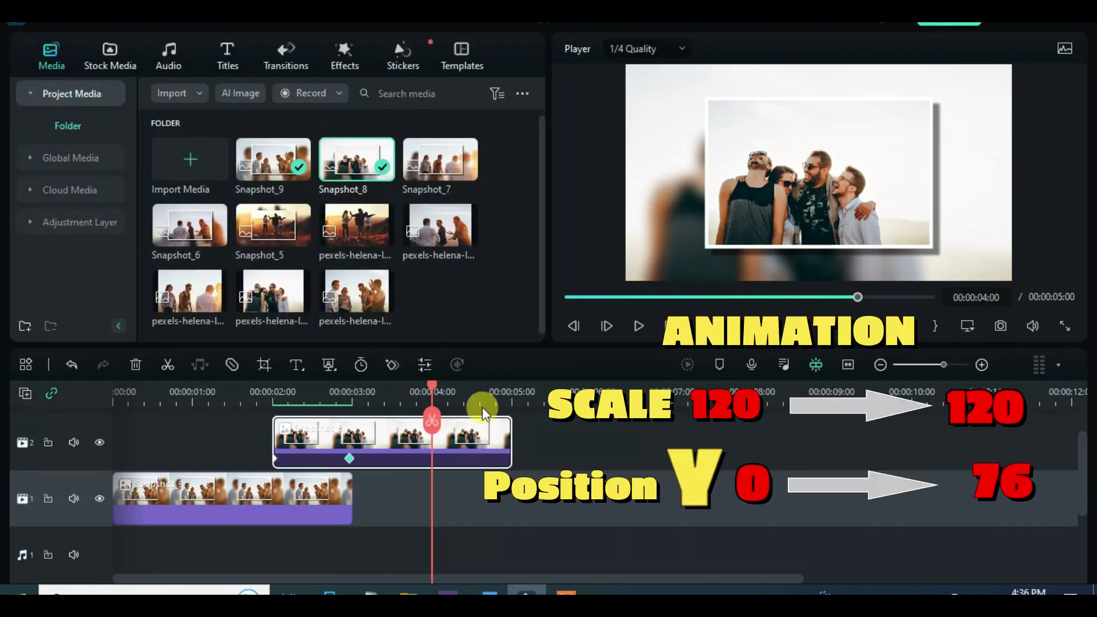
pyautogui.doubleClick(471, 438)
pyautogui.click(36, 80)
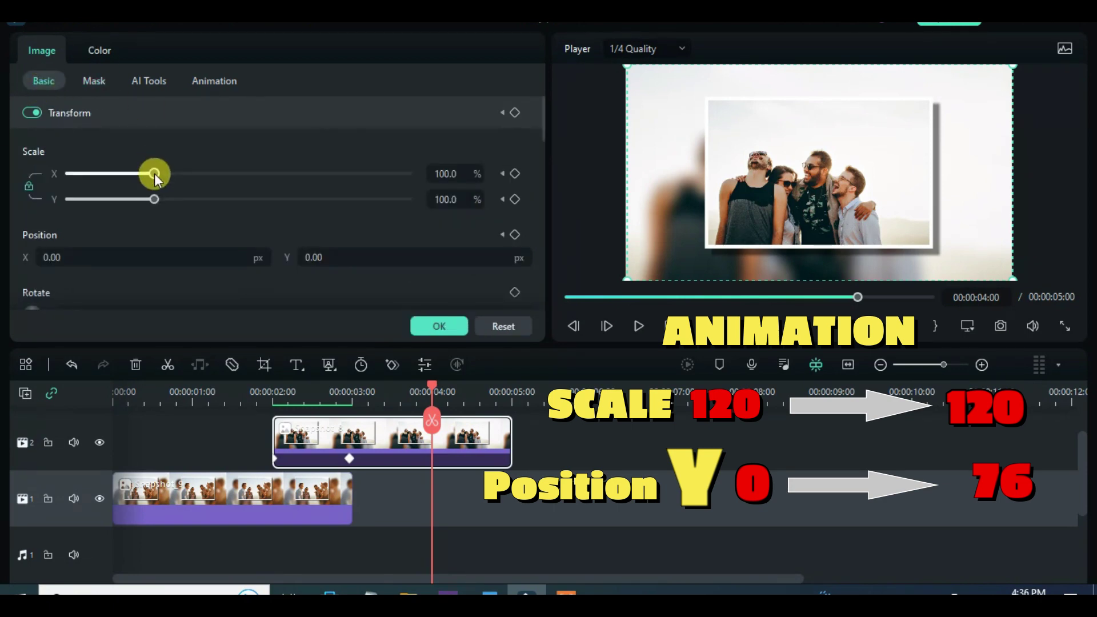
pyautogui.moveTo(154, 173); pyautogui.dragTo(166, 173)
pyautogui.click(437, 173)
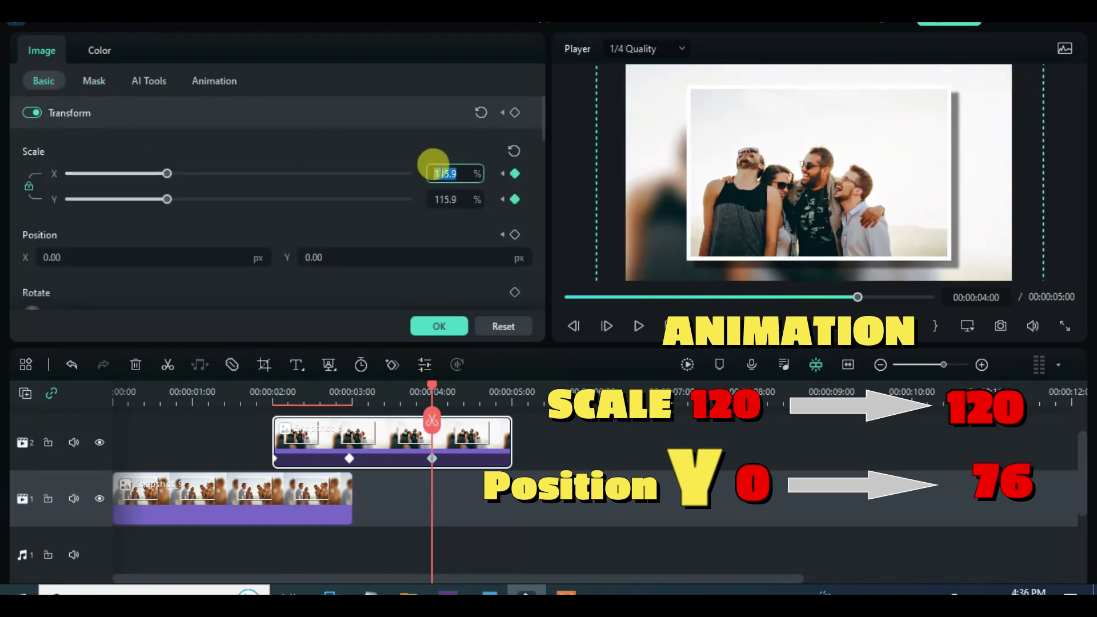
pyautogui.write('120')
pyautogui.press('Return')
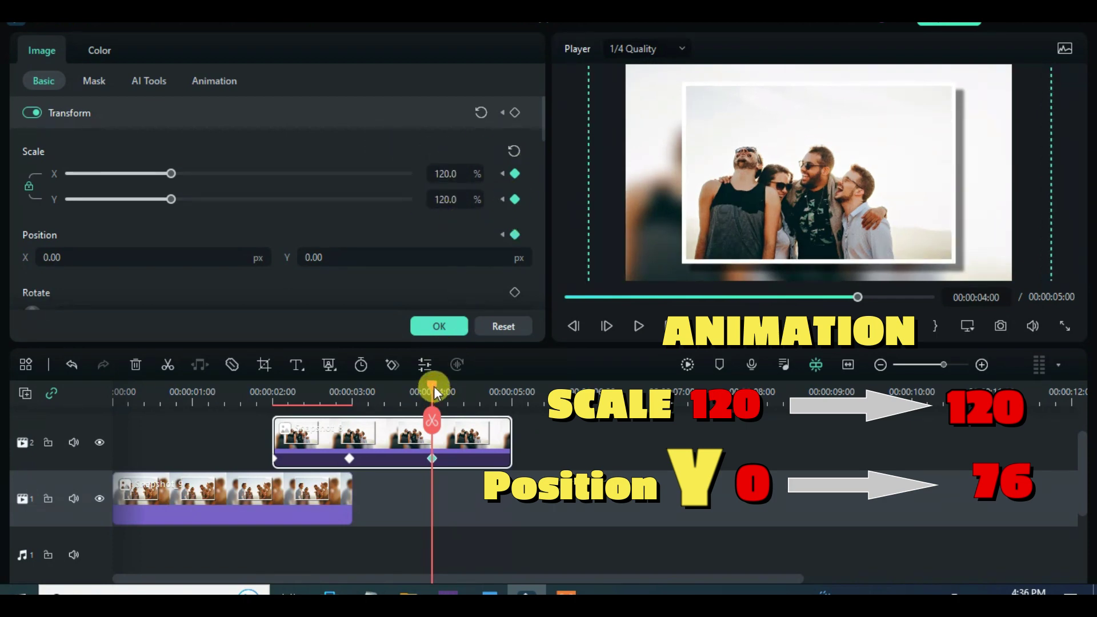
# - Add scale and position keyframes to the Snapshot_8 clip at 00:00:04:24 and set its Y position to 76 px
pyautogui.moveTo(432, 384); pyautogui.dragTo(508, 385)
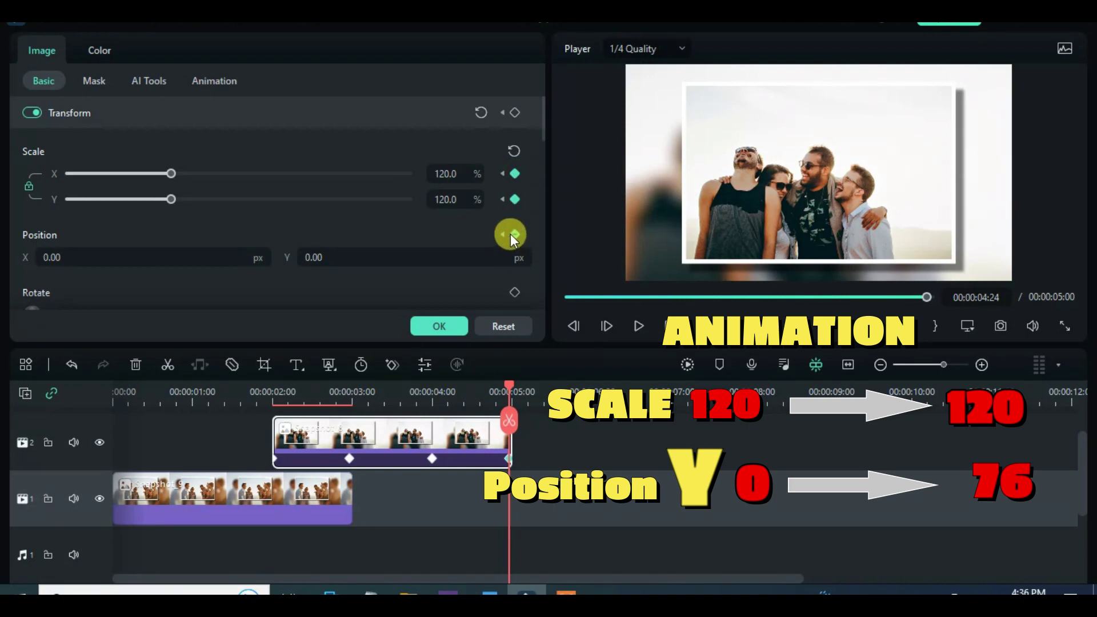
pyautogui.click(314, 257)
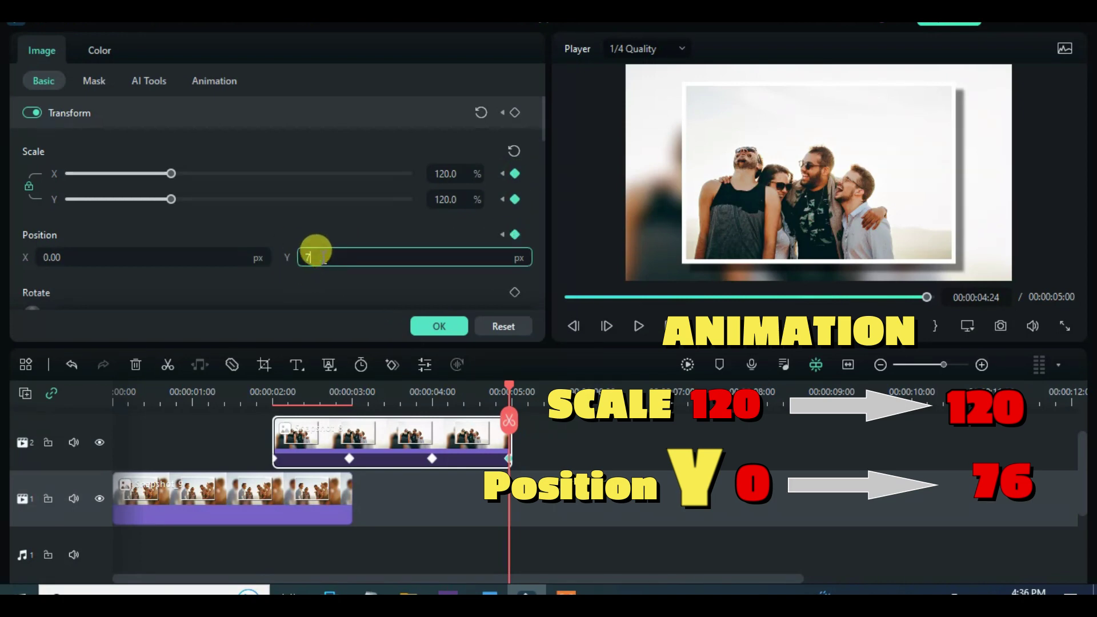
pyautogui.write('76')
pyautogui.press('Return')
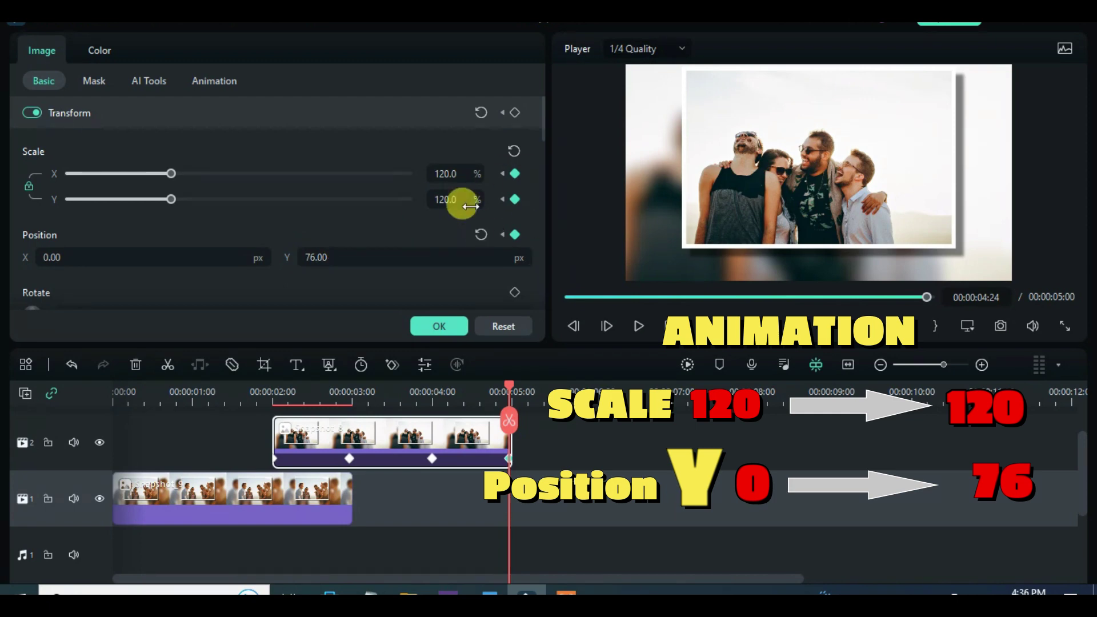
pyautogui.click(438, 326)
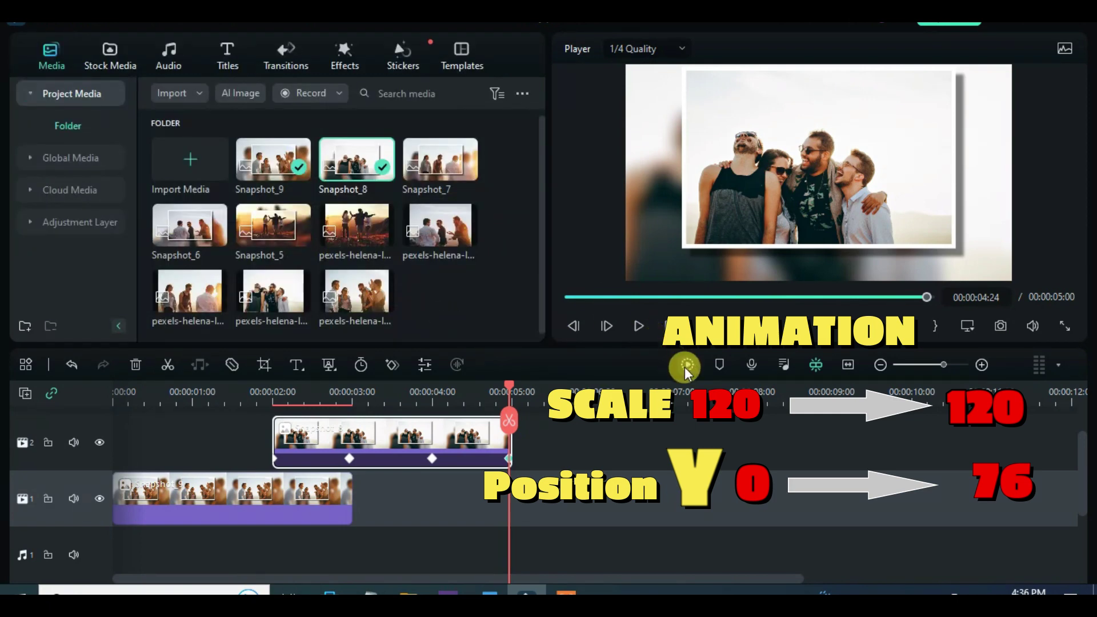
# - Play back the timeline to check the Snapshot_8 clip's zoom and upward movement
pyautogui.click(567, 296)
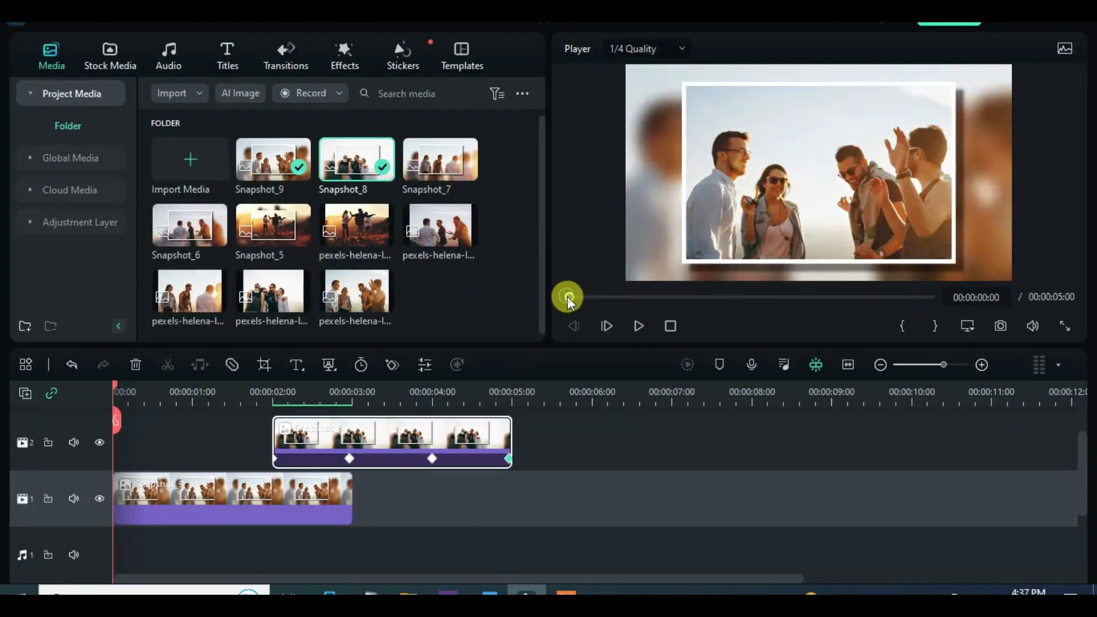
pyautogui.click(638, 326)
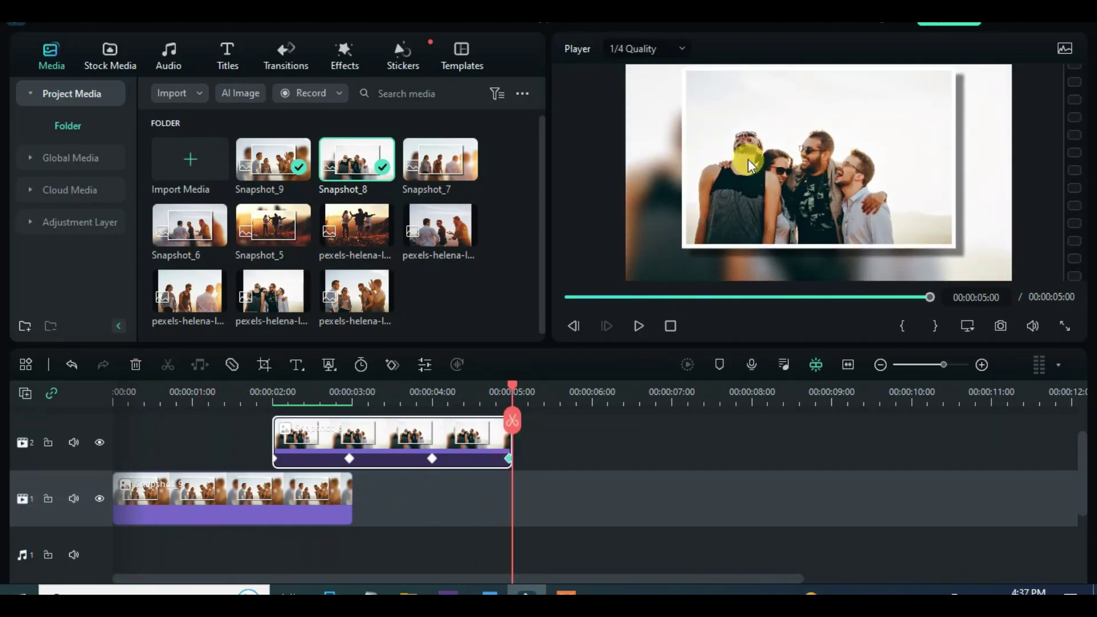
pyautogui.moveTo(502, 374); pyautogui.dragTo(379, 388)
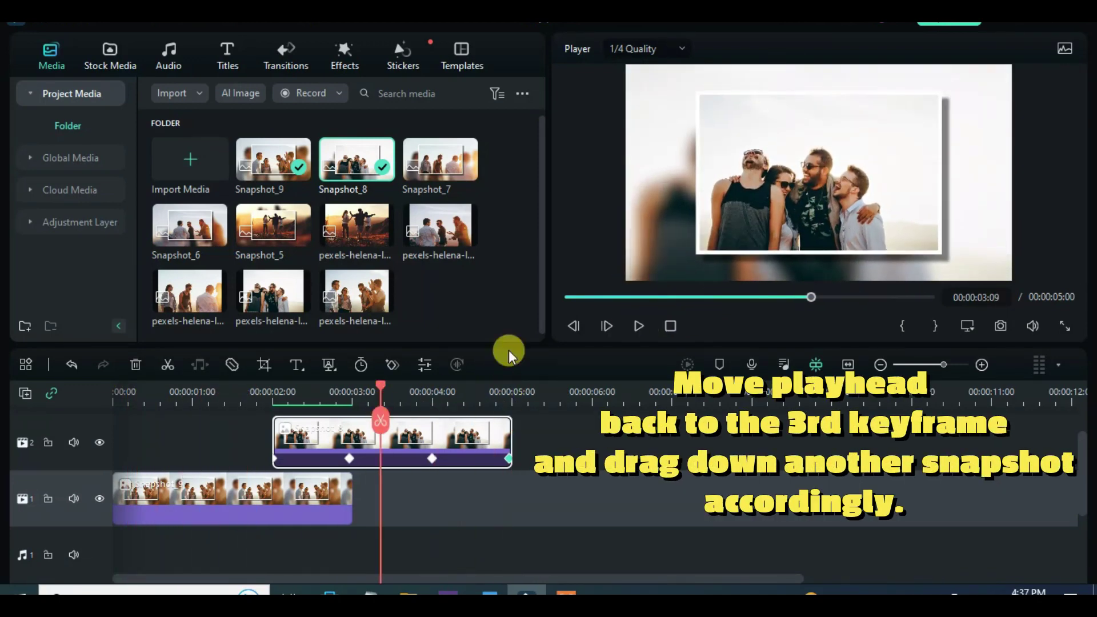
pyautogui.click(638, 325)
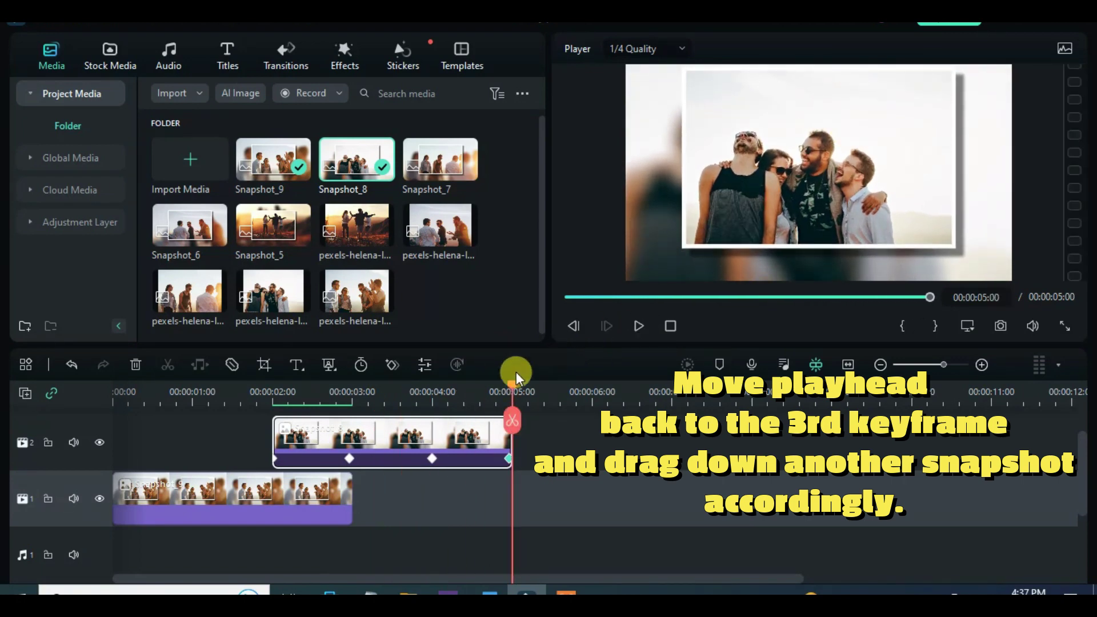
# - Place Snapshot_7 on video track 3 starting at 00:00:04:00, at the Snapshot_8 clip's third keyframe
pyautogui.moveTo(514, 382); pyautogui.dragTo(433, 394)
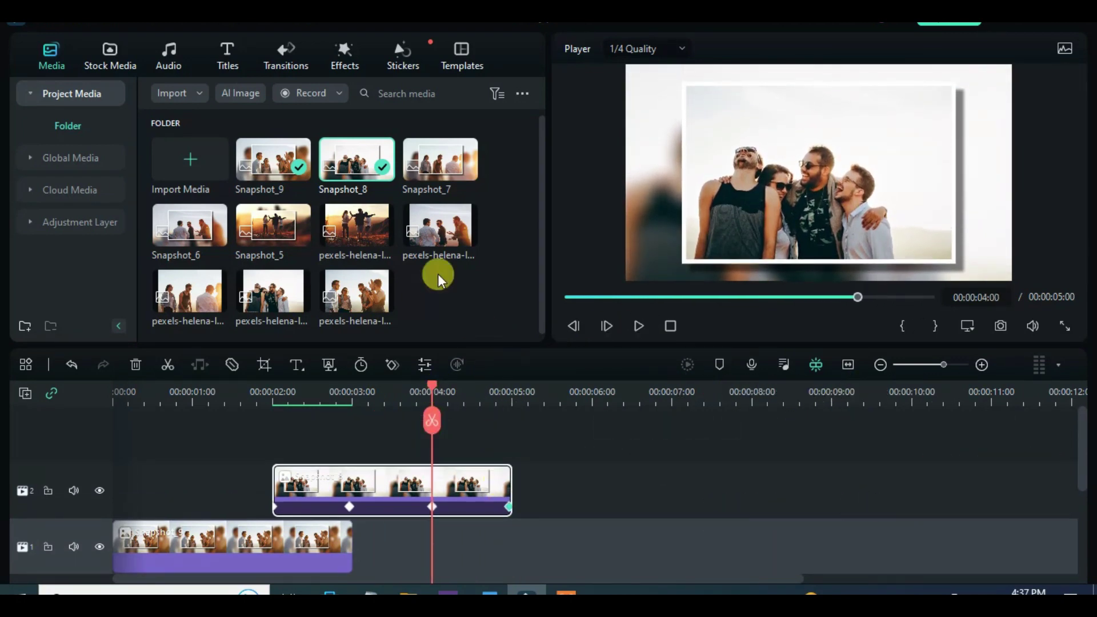
pyautogui.click(438, 159)
pyautogui.moveTo(439, 159); pyautogui.dragTo(480, 438)
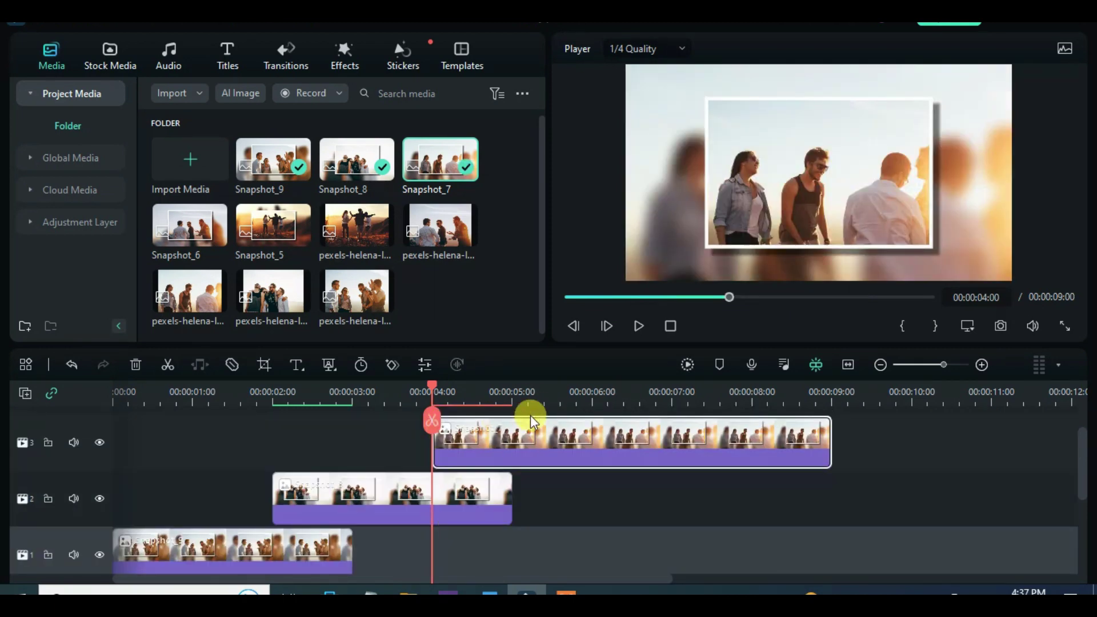
# - Split the Snapshot_7 clip at 00:00:07:00 and delete the remainder
pyautogui.moveTo(431, 386); pyautogui.dragTo(676, 391)
pyautogui.press('Left')
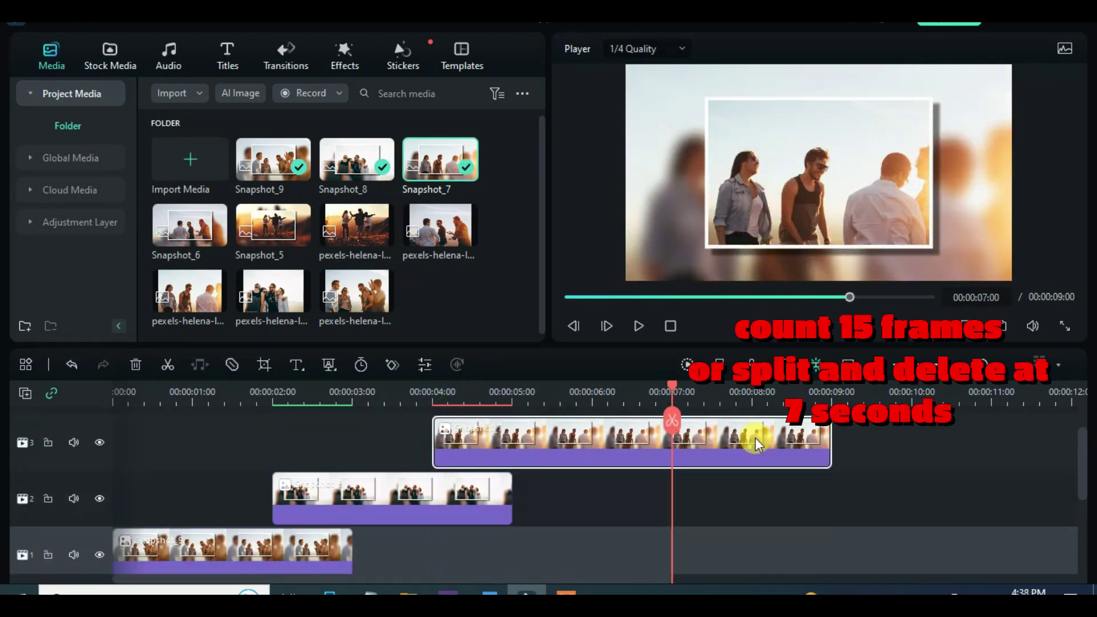
pyautogui.click(167, 364)
pyautogui.click(722, 444)
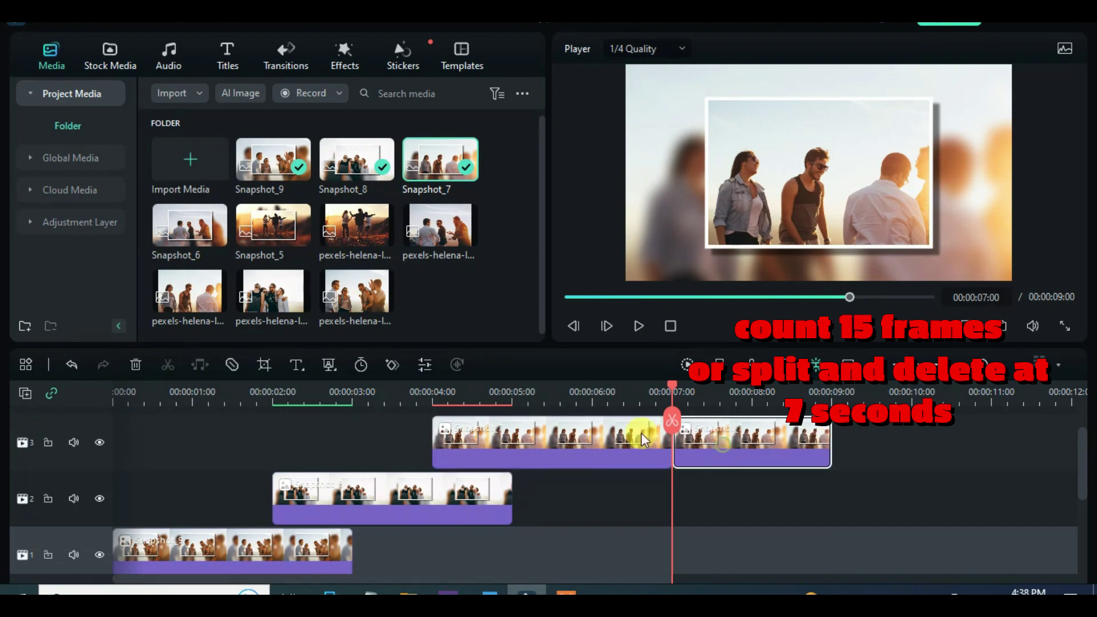
pyautogui.click(135, 365)
# - Add a scale keyframe to the Snapshot_7 clip at 00:00:04:00 and set its scale to 120%
pyautogui.doubleClick(607, 440)
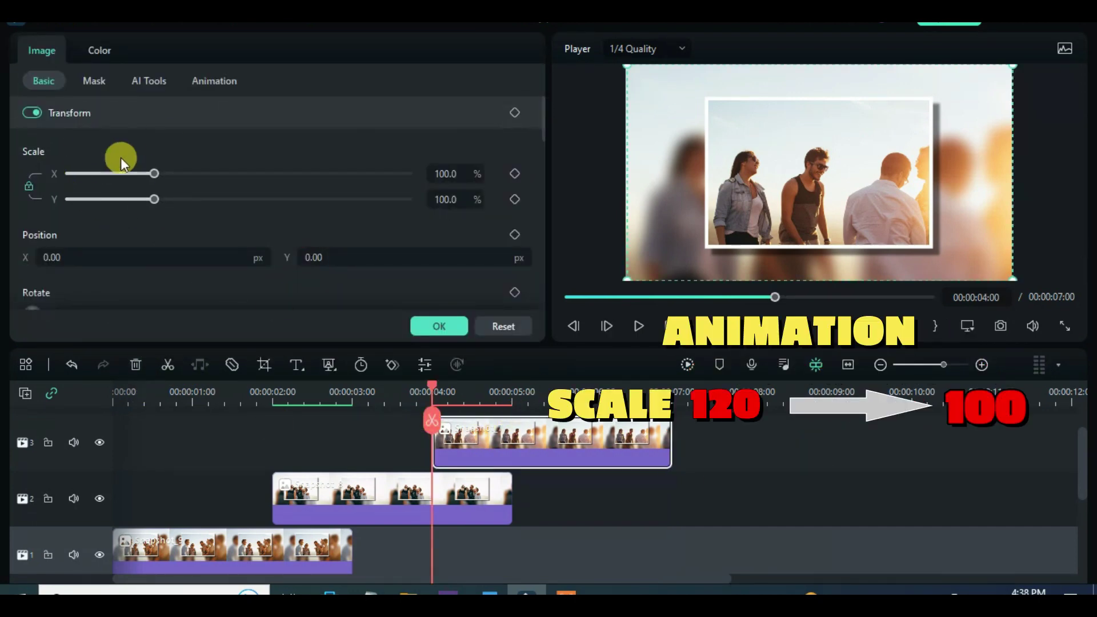
pyautogui.moveTo(153, 173); pyautogui.dragTo(172, 174)
pyautogui.click(515, 173)
pyautogui.click(451, 173)
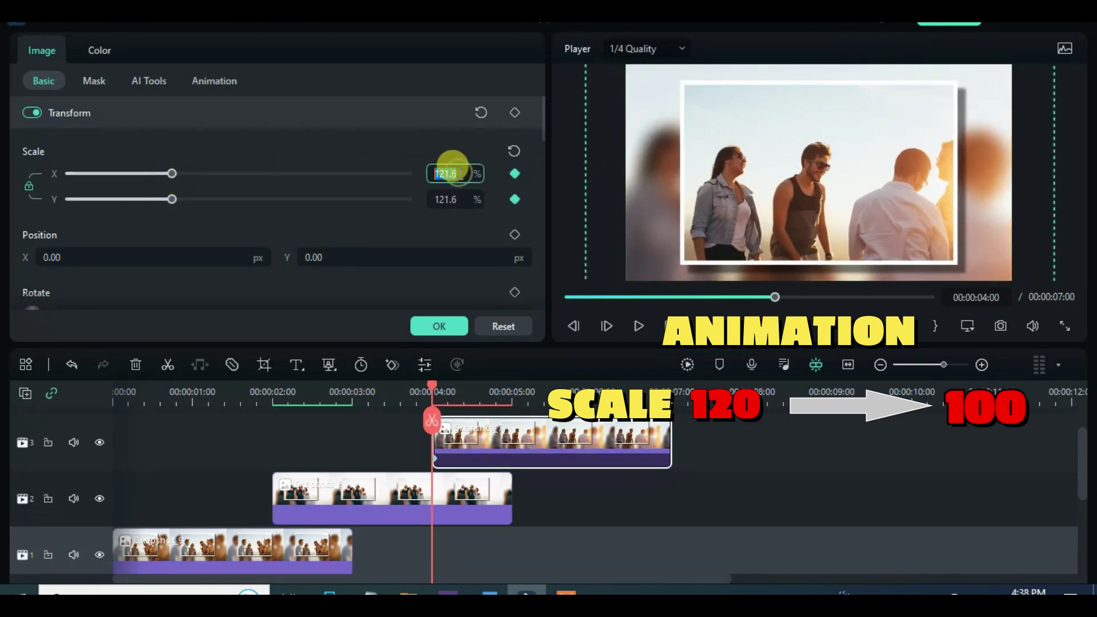
pyautogui.write('120')
pyautogui.press('Return')
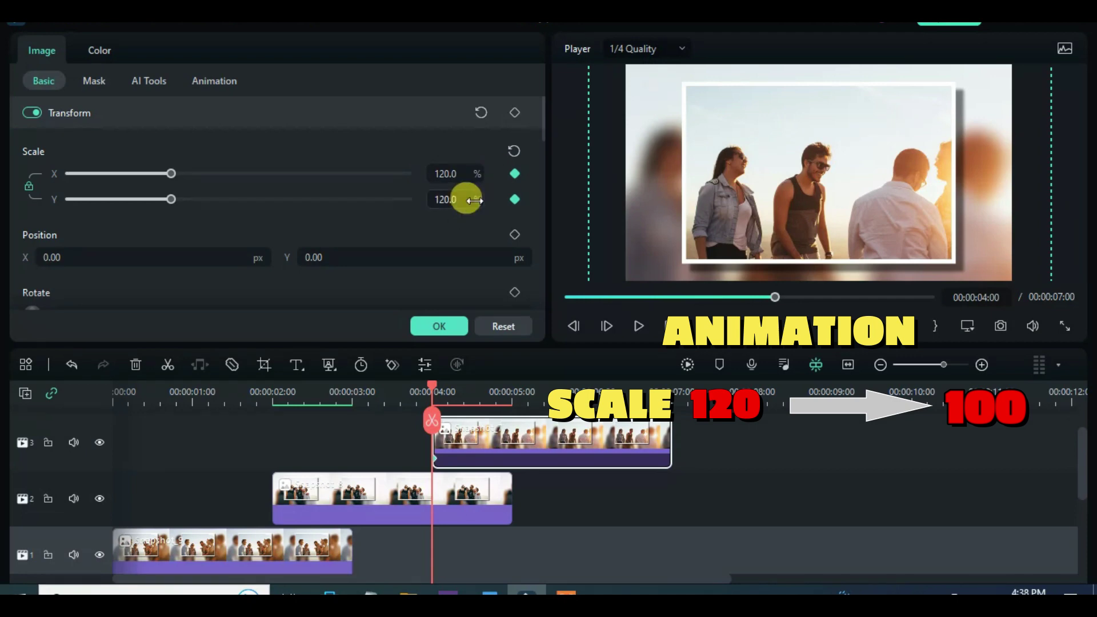
# - Reset the Snapshot_7 clip's scale to 100% at 00:00:04:24
pyautogui.moveTo(437, 383); pyautogui.dragTo(512, 382)
pyautogui.click(509, 389)
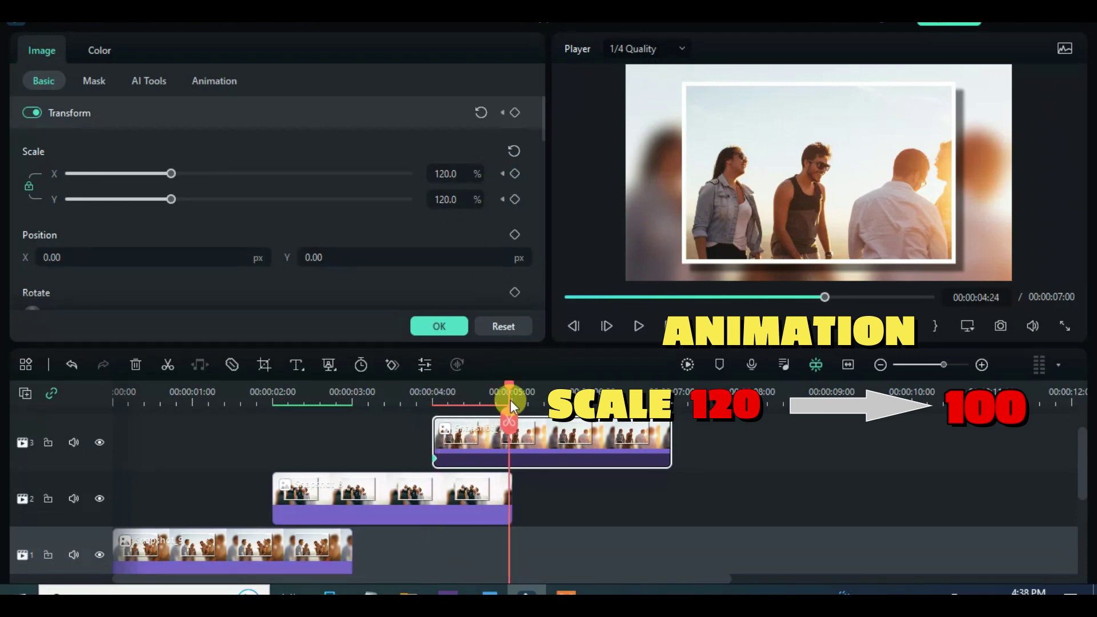
pyautogui.click(515, 151)
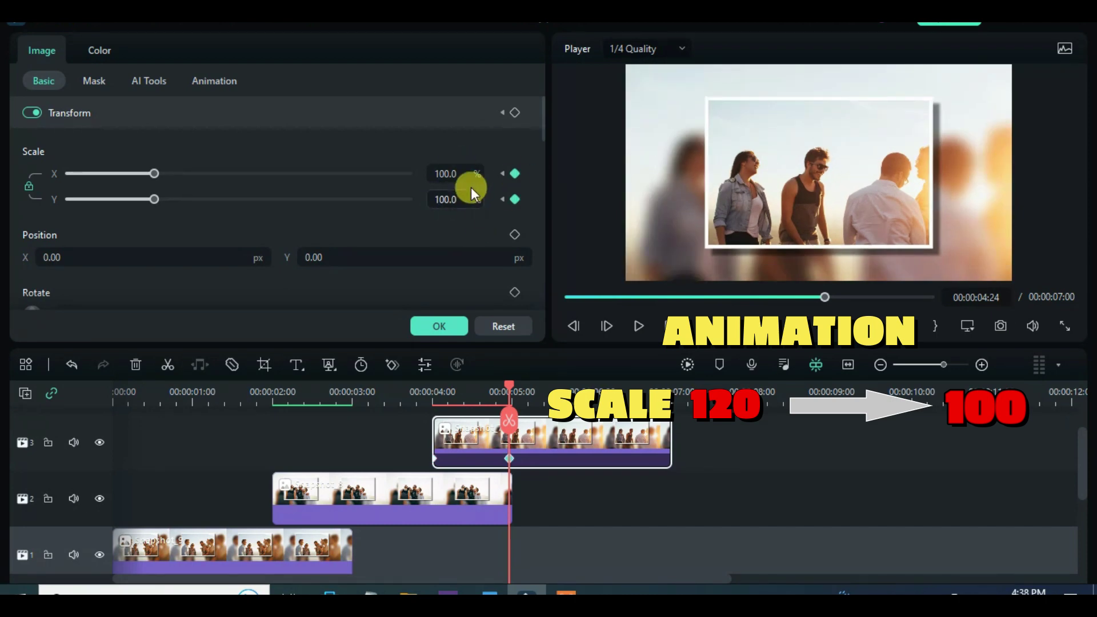
# - Apply a linear mask to the Snapshot_7 clip at 00:00:04:00 and keyframe the mask's rotation at 90°
pyautogui.moveTo(504, 384); pyautogui.dragTo(460, 412)
pyautogui.click(90, 81)
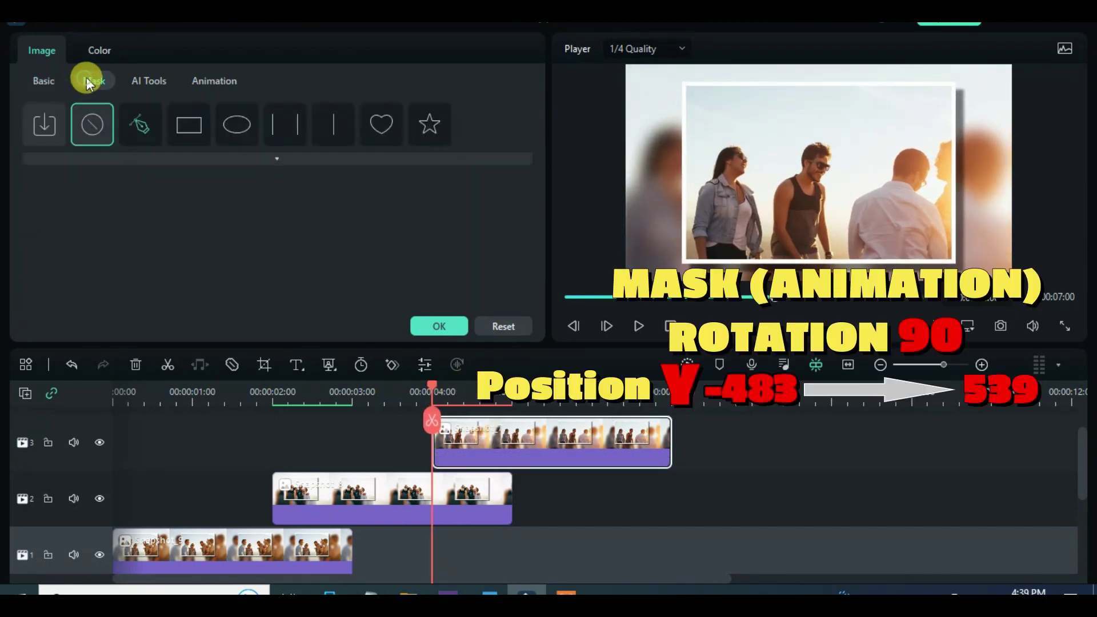
pyautogui.click(329, 120)
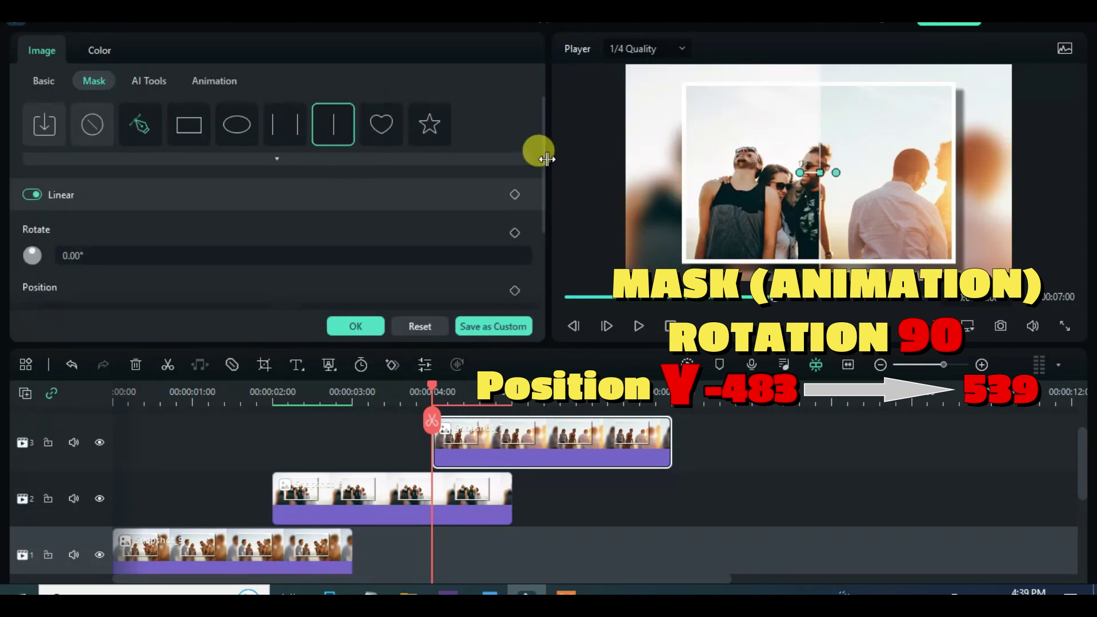
pyautogui.scroll(-1, 544, 149)
pyautogui.scroll(1, 542, 157)
pyautogui.click(70, 254)
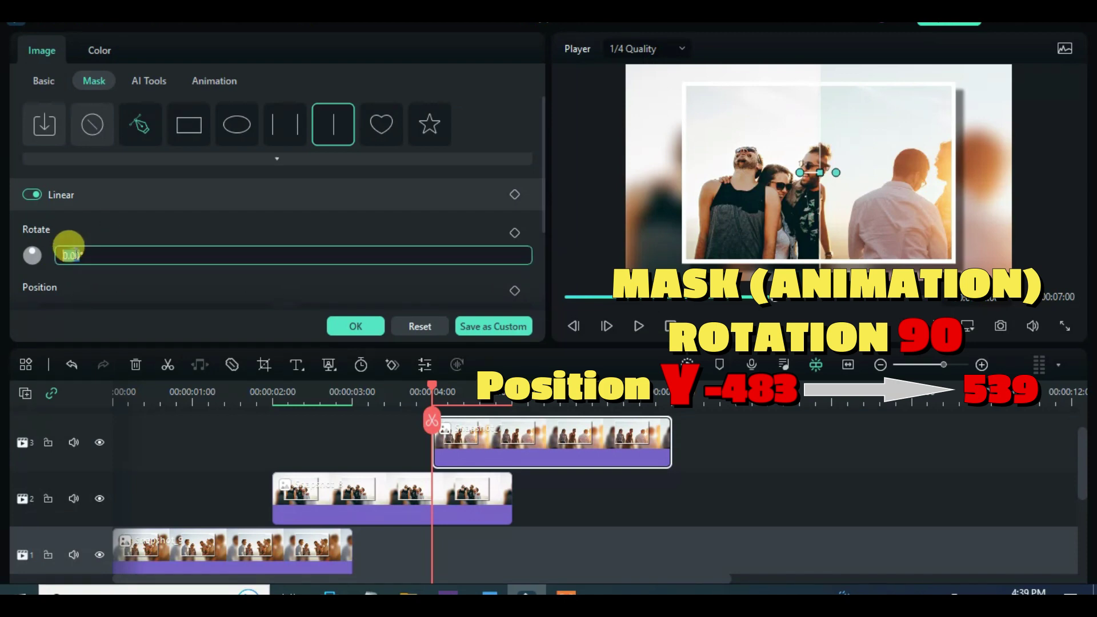
pyautogui.click(513, 231)
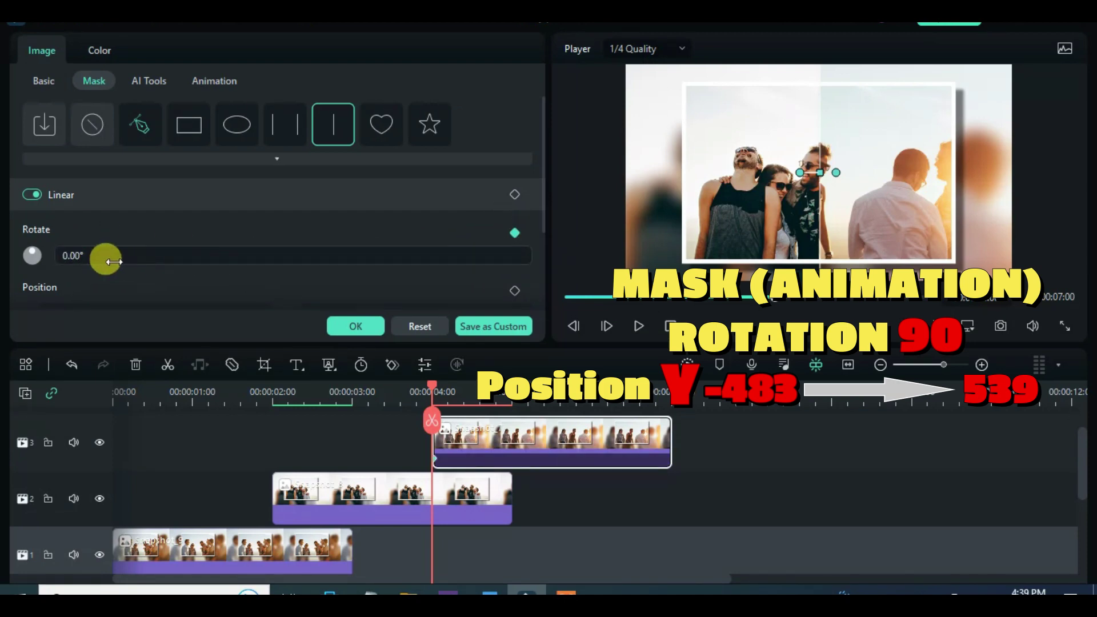
pyautogui.click(80, 255)
pyautogui.write('90')
pyautogui.press('Return')
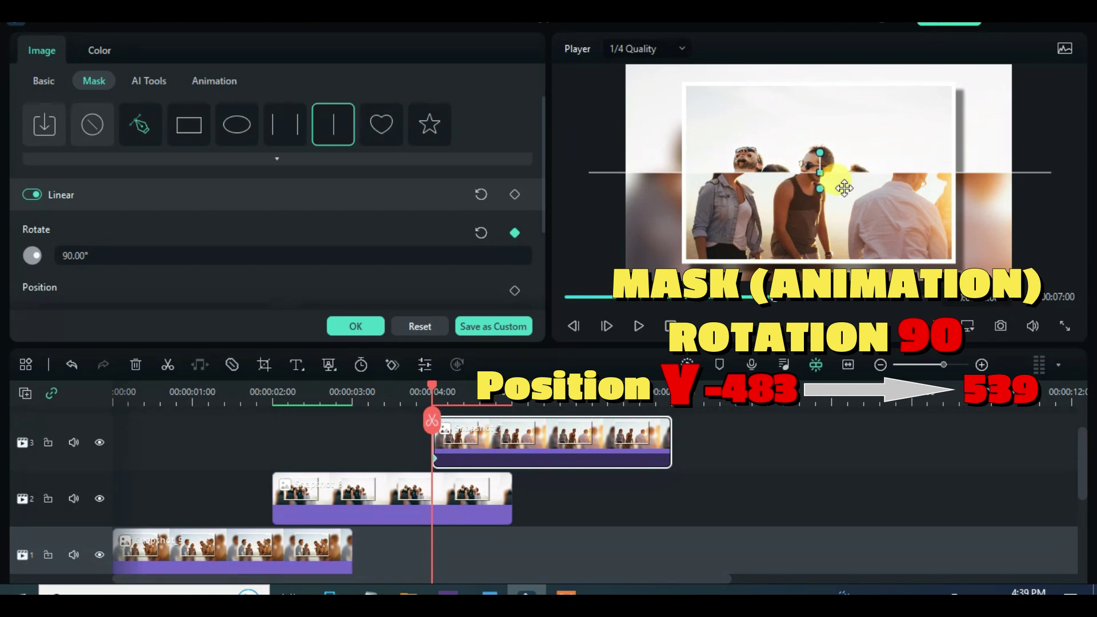
# - Add a mask position keyframe at the start of the Snapshot_7 clip with Y set to -483 px
pyautogui.scroll(-2, 544, 202)
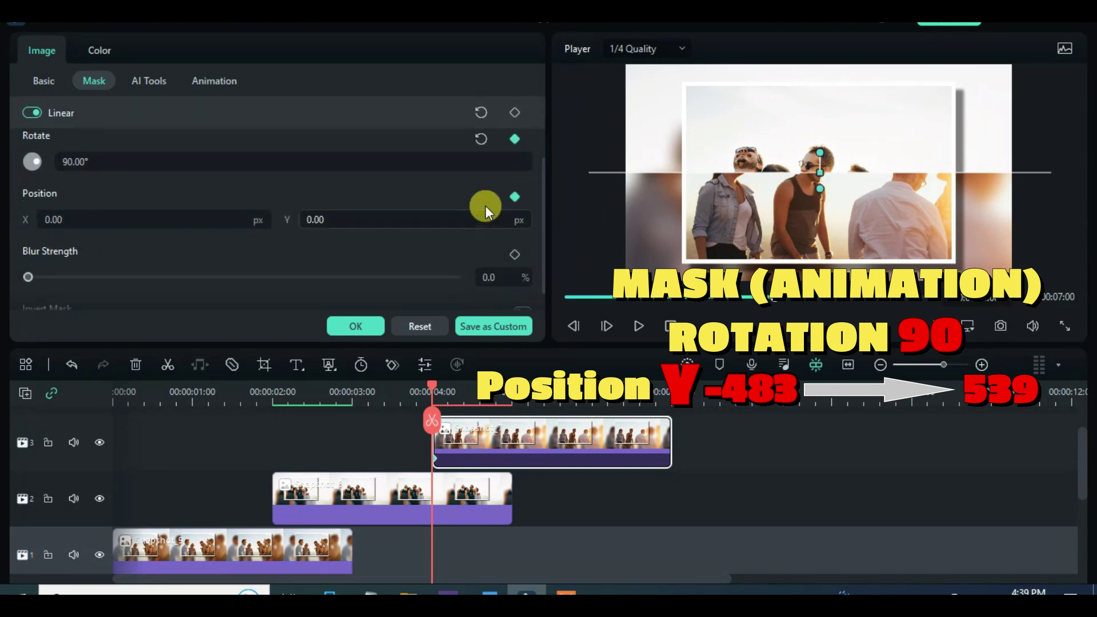
pyautogui.click(338, 219)
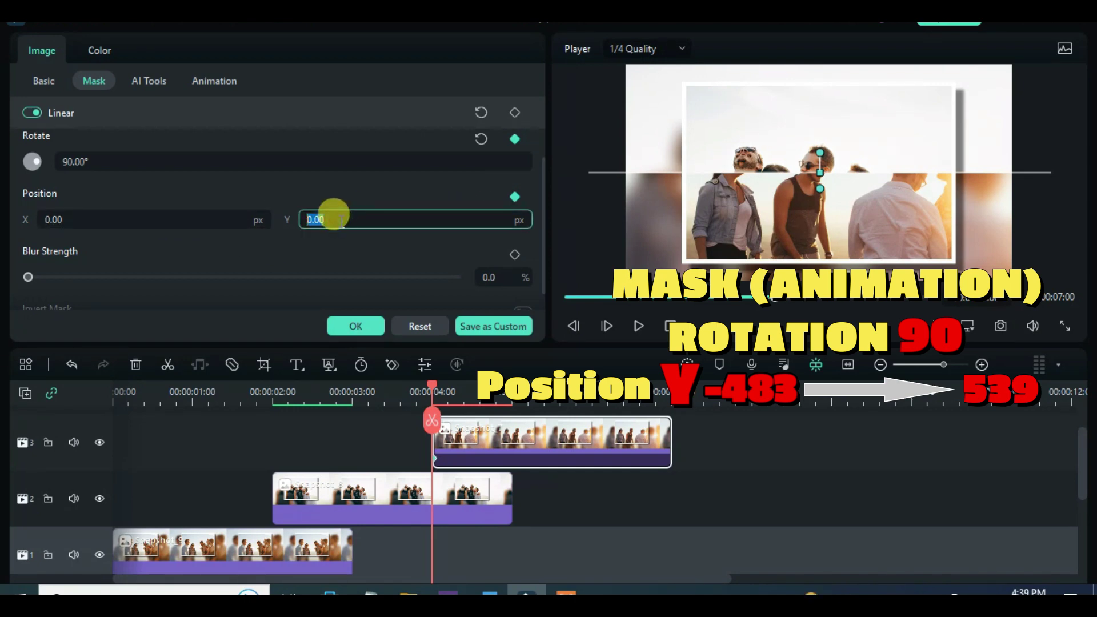
pyautogui.write('-48')
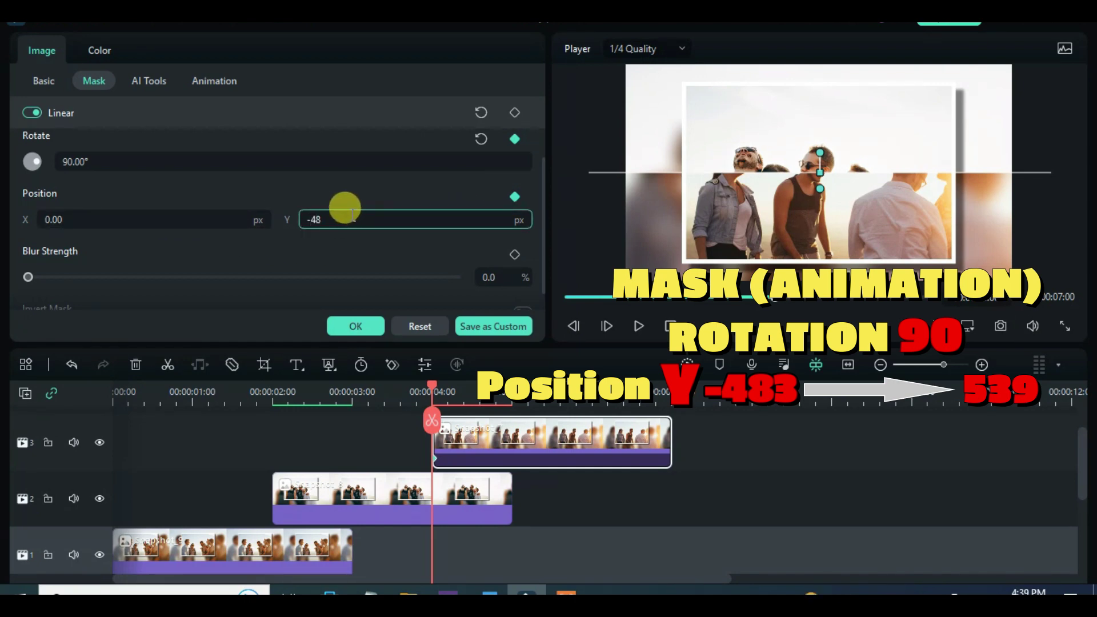
pyautogui.write('3')
pyautogui.press('Return')
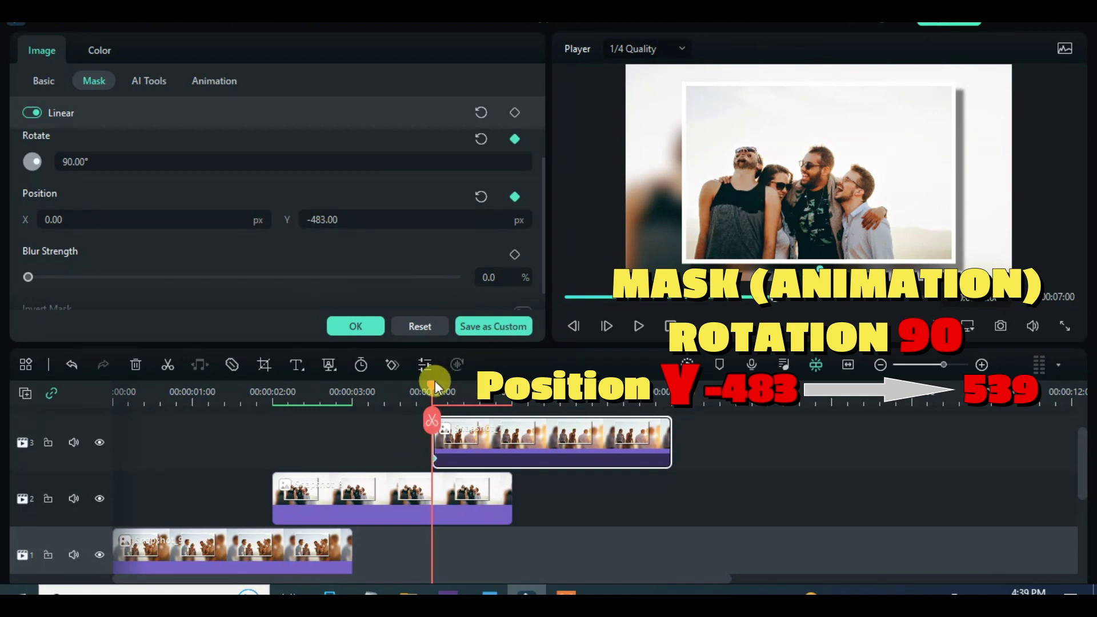
# - Add a mask position keyframe to the Snapshot_7 clip at 00:00:04:24 with Y set to 539 px
pyautogui.moveTo(434, 381); pyautogui.dragTo(508, 382)
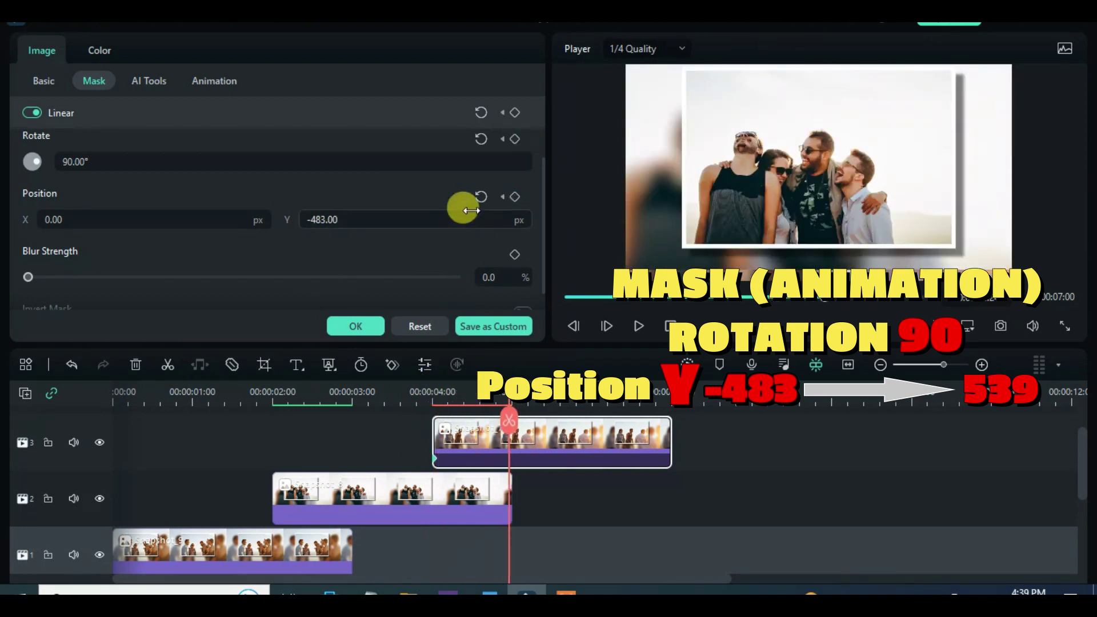
pyautogui.click(514, 196)
pyautogui.click(331, 219)
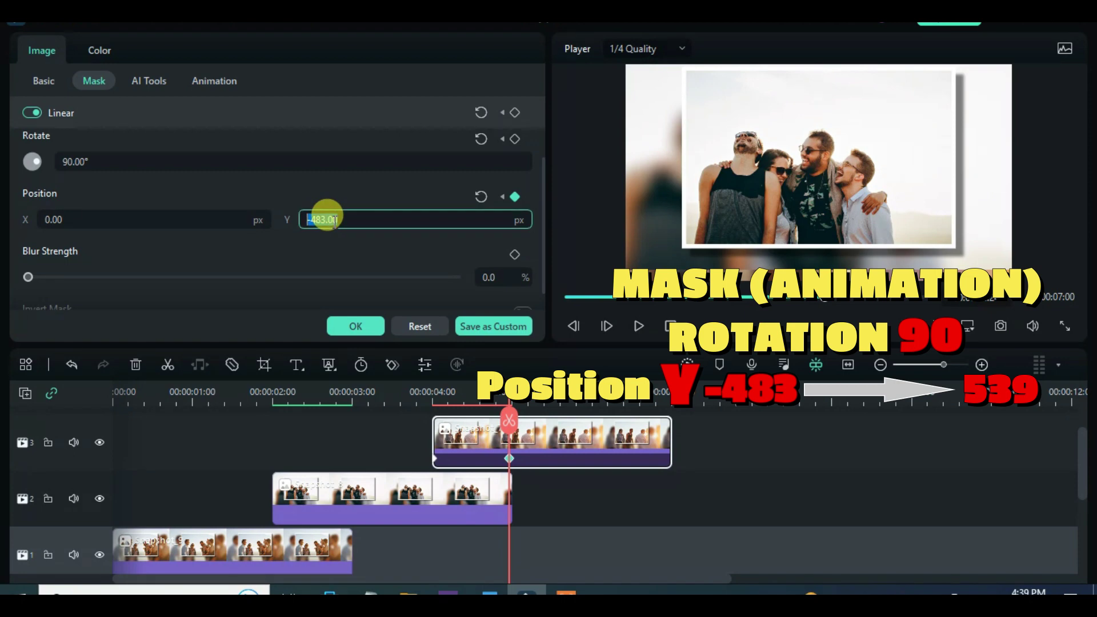
pyautogui.write('539')
pyautogui.press('Return')
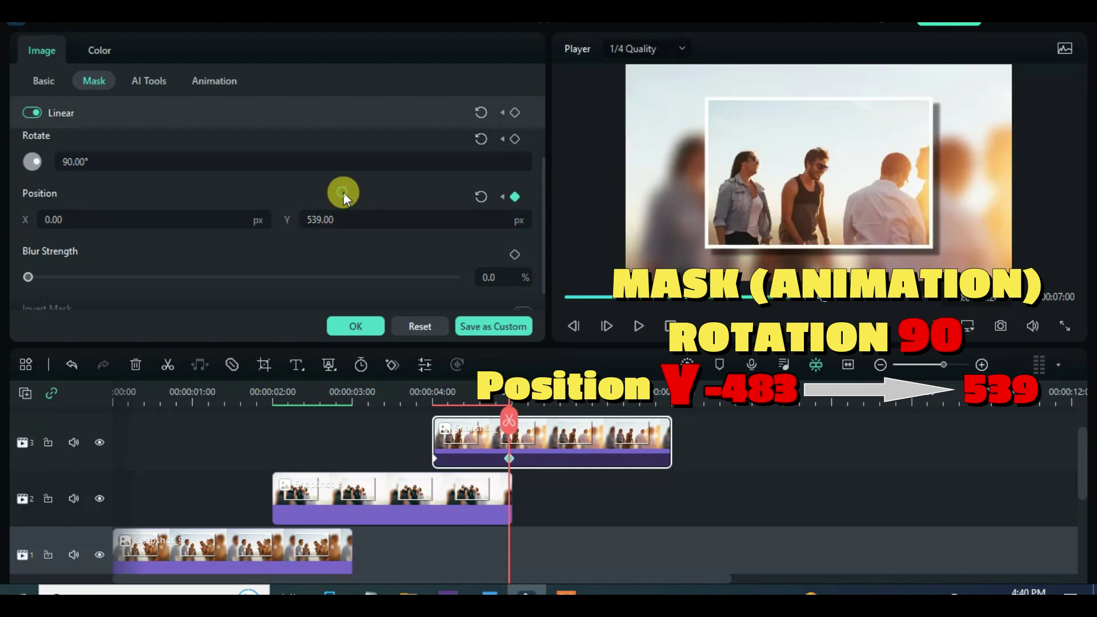
# - Render the timeline preview and play back the mask transition from Snapshot_8 to Snapshot_7
pyautogui.click(379, 389)
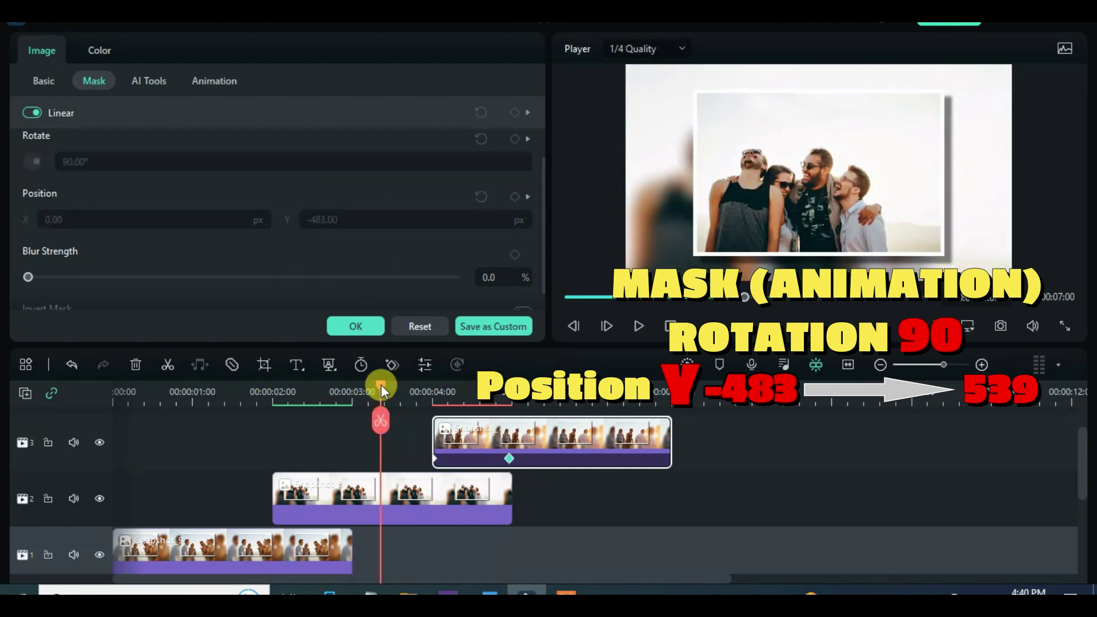
pyautogui.click(686, 366)
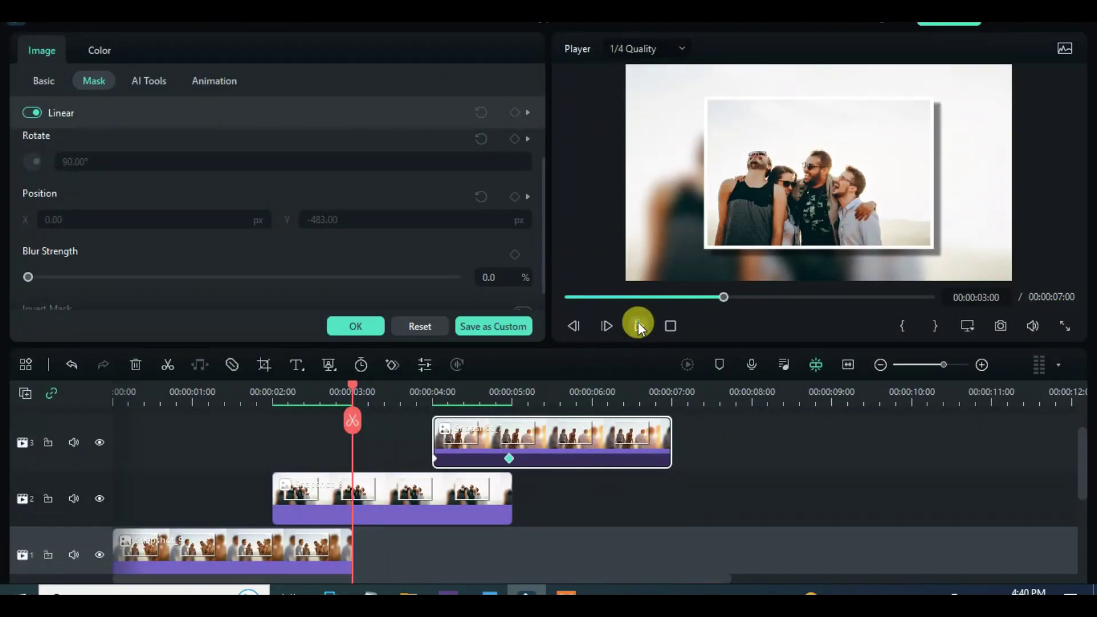
pyautogui.click(637, 326)
pyautogui.click(638, 324)
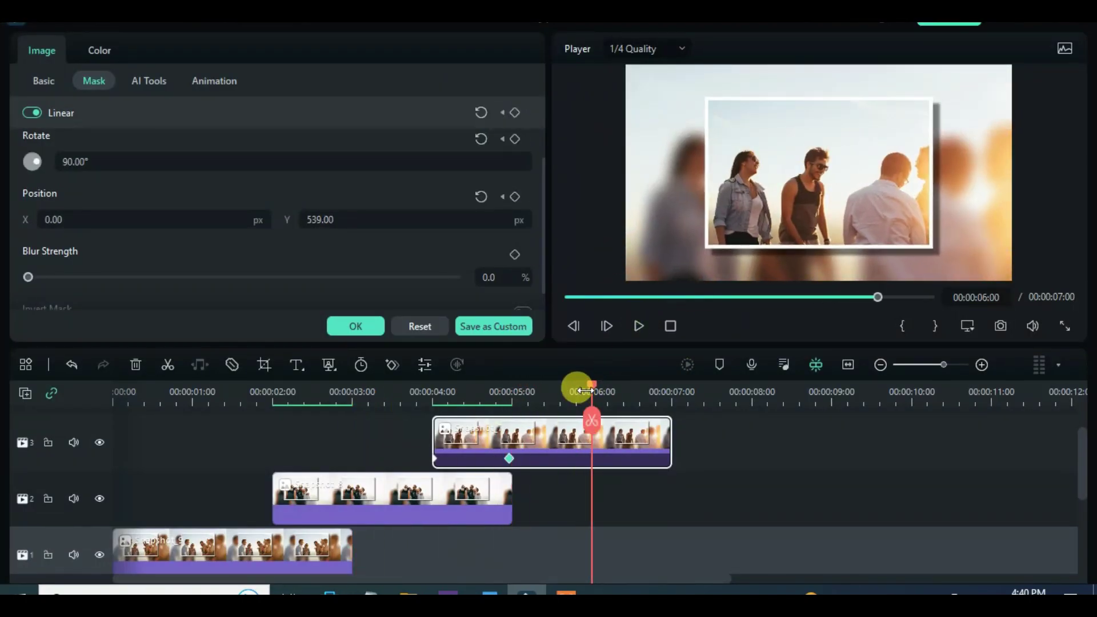
# - At 00:00:06:00, keyframe the Snapshot_7 clip's scale at 120% and add a position keyframe at 0 px
pyautogui.moveTo(577, 385)
pyautogui.mouseDown()
pyautogui.moveTo(571, 394)
pyautogui.moveTo(631, 380)
pyautogui.moveTo(595, 385)
pyautogui.mouseUp()
pyautogui.click(632, 441)
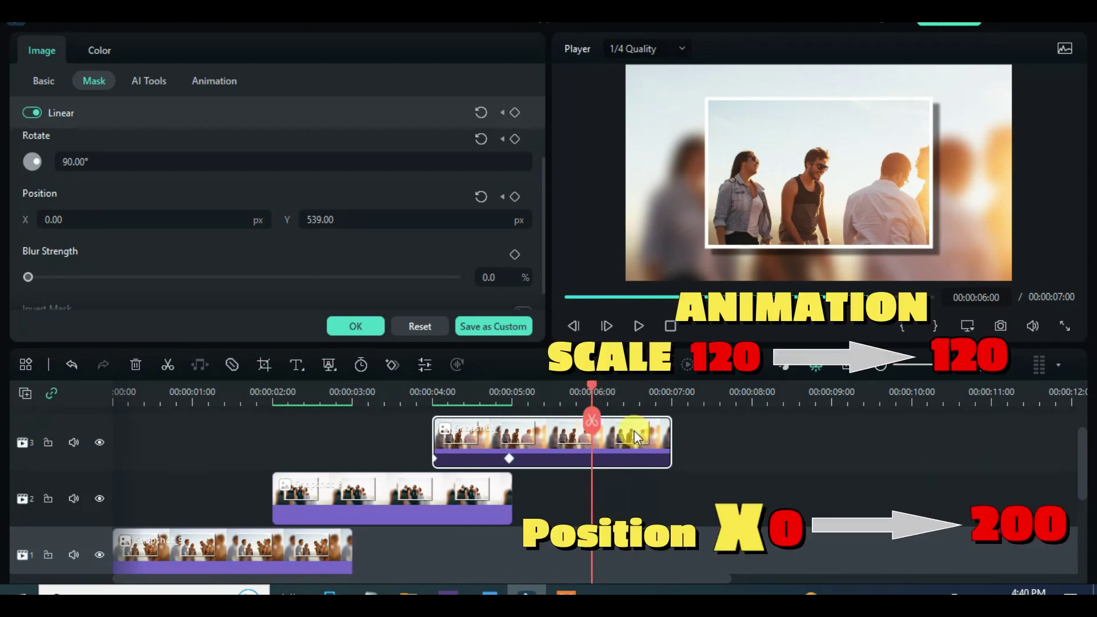
pyautogui.click(40, 81)
pyautogui.moveTo(154, 174); pyautogui.dragTo(164, 174)
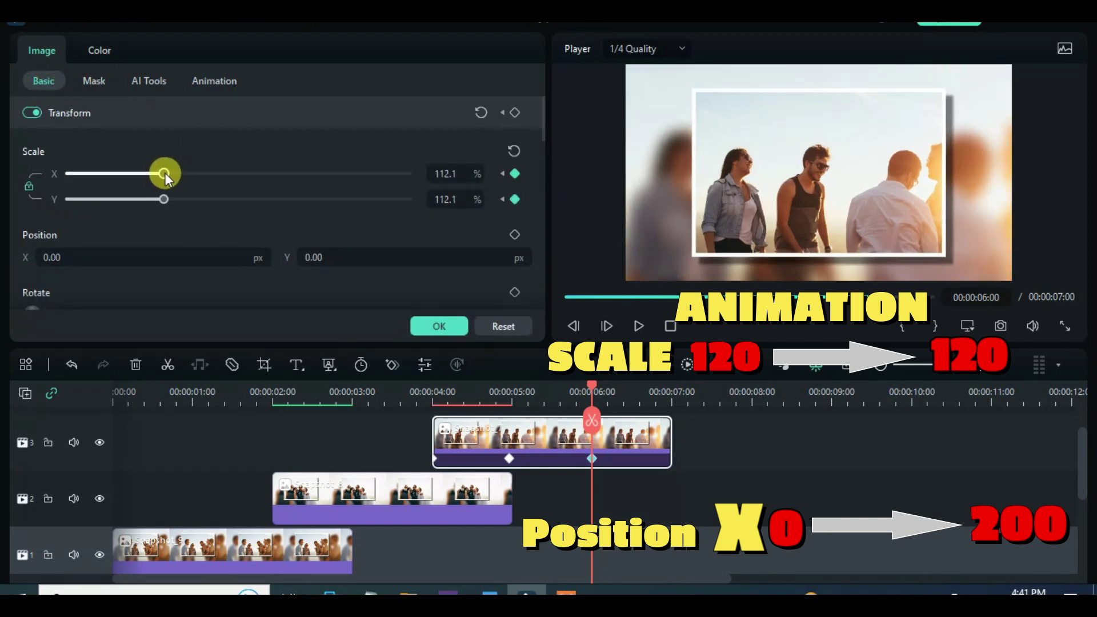
pyautogui.click(441, 173)
pyautogui.write('120')
pyautogui.press('Return')
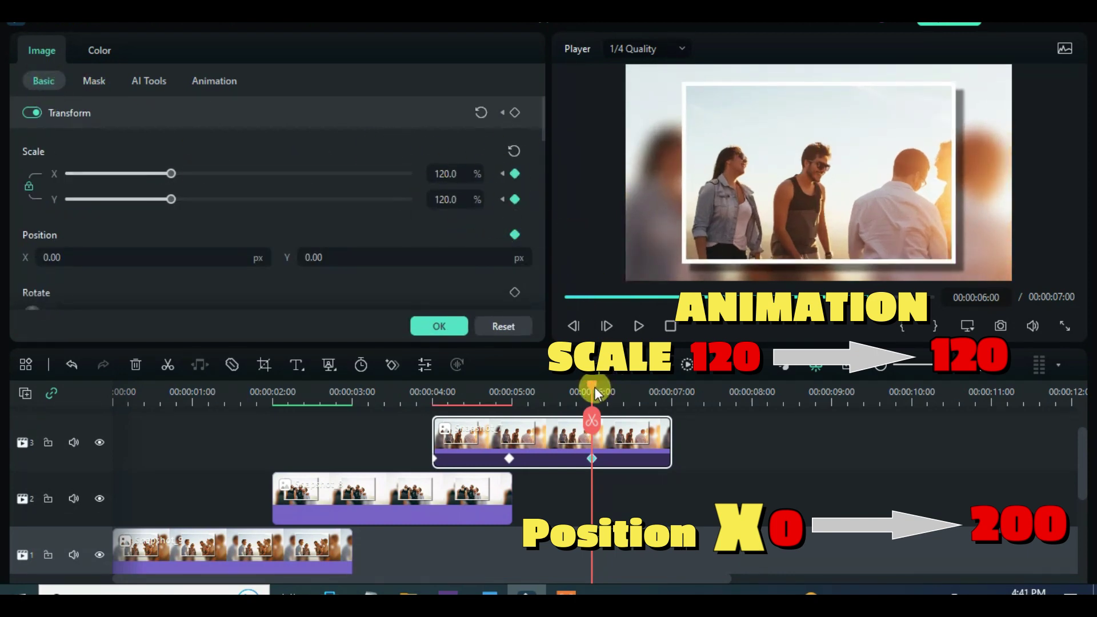
# - At 00:00:06:24, keyframe the Snapshot_7 clip's scale at 120% and its X position at 200 px
pyautogui.moveTo(594, 386); pyautogui.dragTo(669, 386)
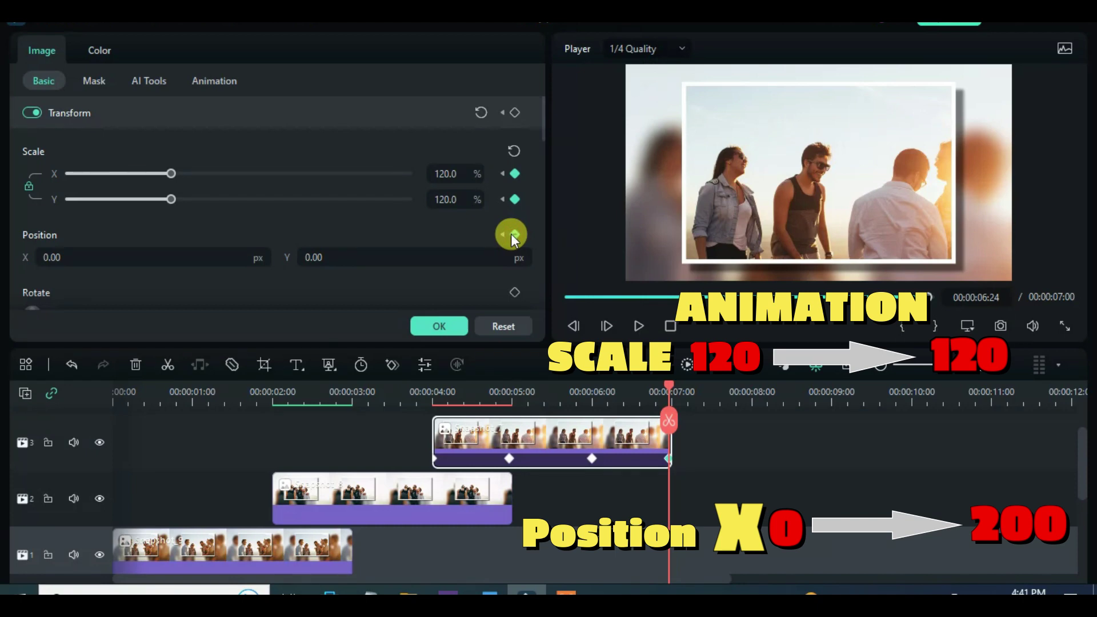
pyautogui.click(59, 252)
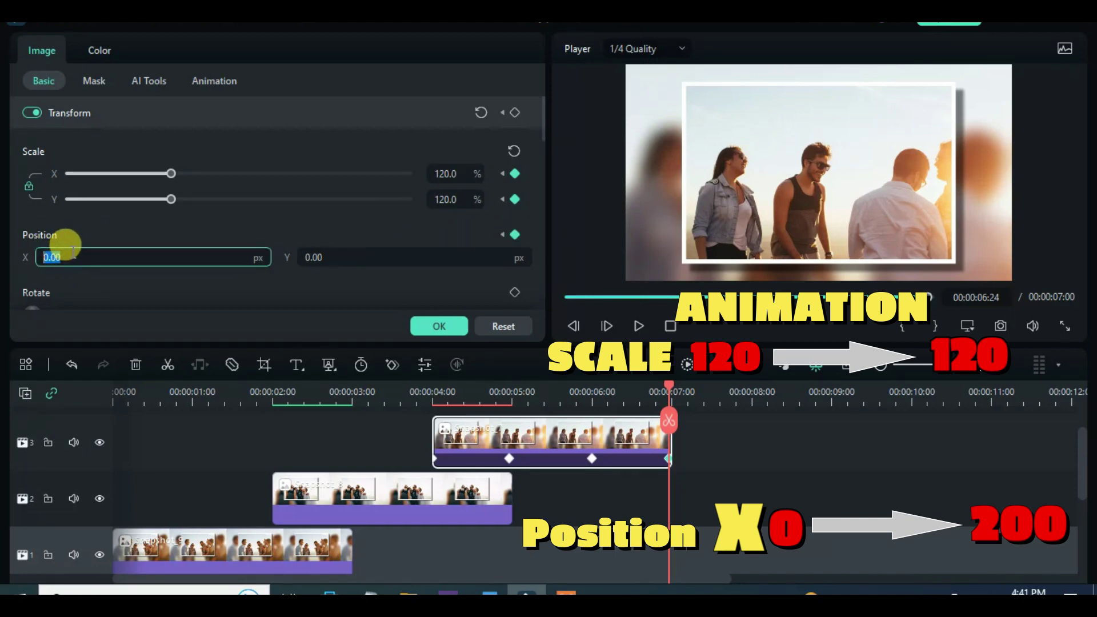
pyautogui.write('200')
pyautogui.press('Return')
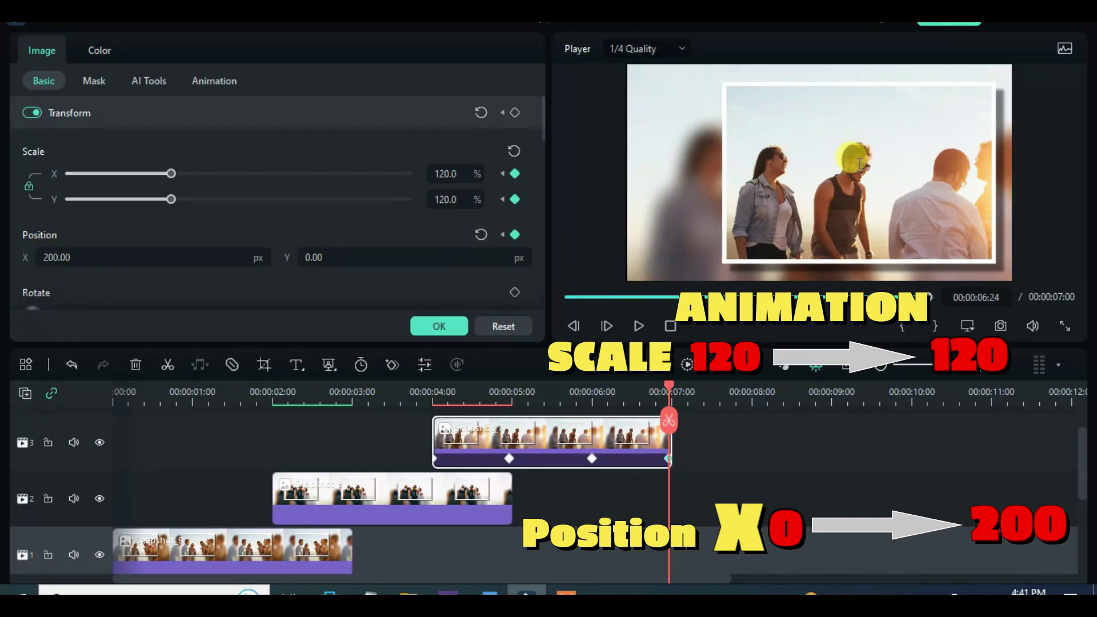
# - Render the preview again and play back the Snapshot_7 clip's full scale, mask and position animation
pyautogui.click(685, 363)
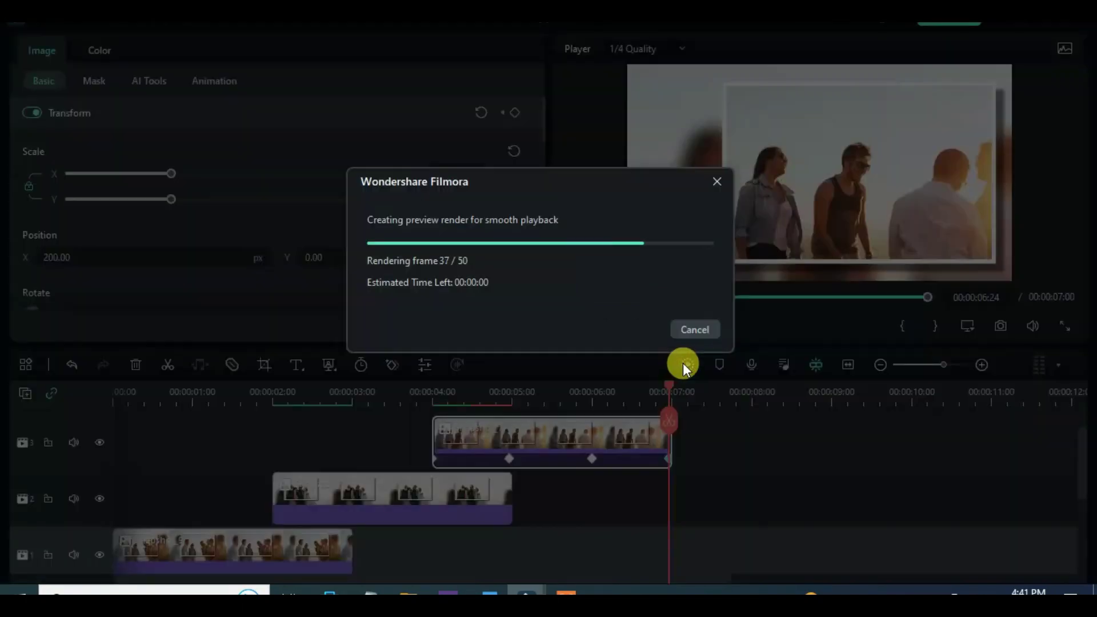
pyautogui.moveTo(670, 381); pyautogui.dragTo(411, 391)
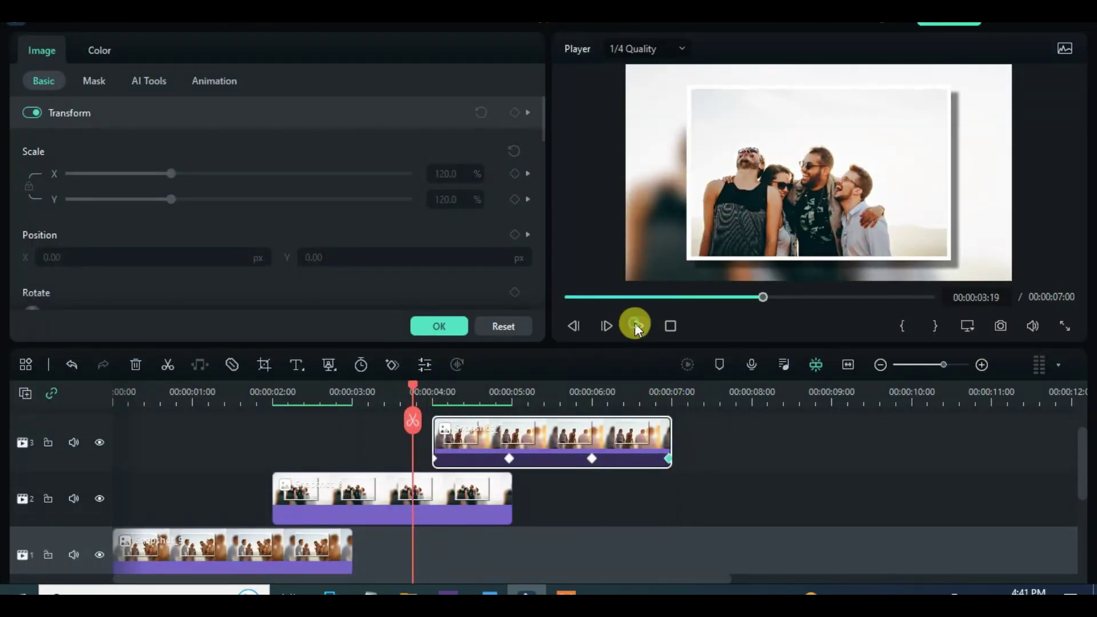
pyautogui.click(639, 326)
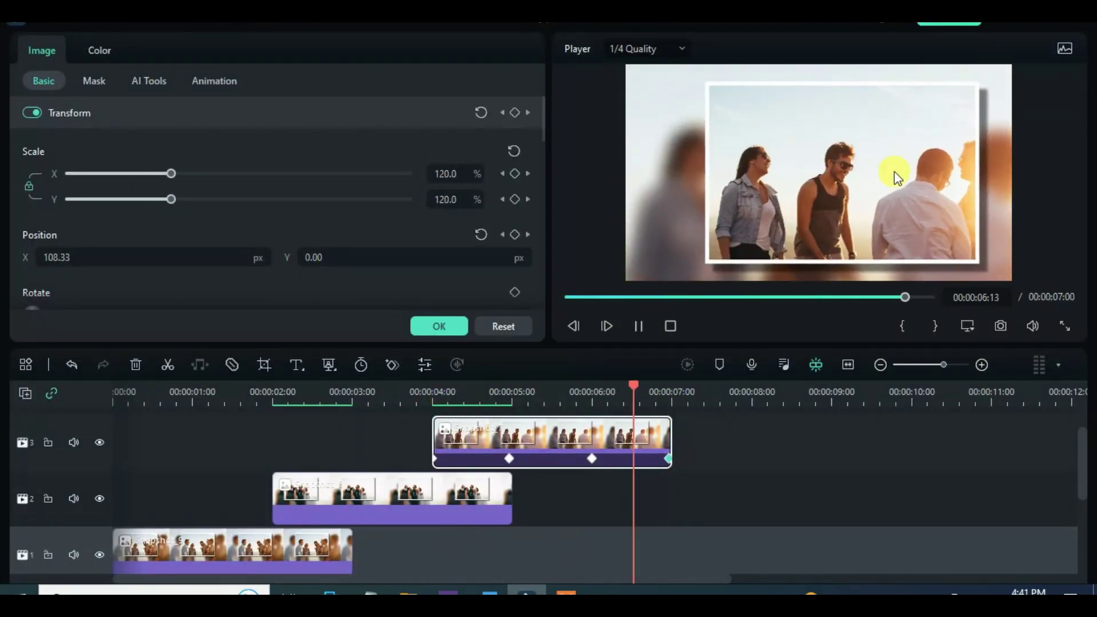
# - Place Snapshot_6 on video track 4 starting at 00:00:06:00, at the Snapshot_7 clip's third keyframe
pyautogui.moveTo(670, 381); pyautogui.dragTo(594, 386)
pyautogui.scroll(1, 651, 451)
pyautogui.scroll(1, 656, 440)
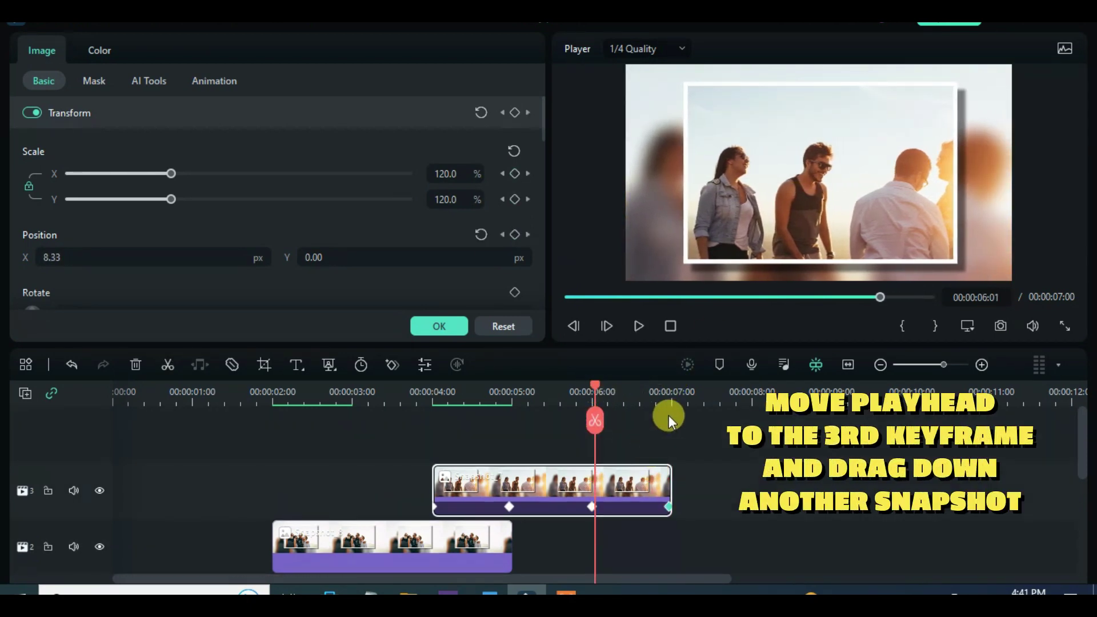
pyautogui.click(441, 325)
pyautogui.click(592, 386)
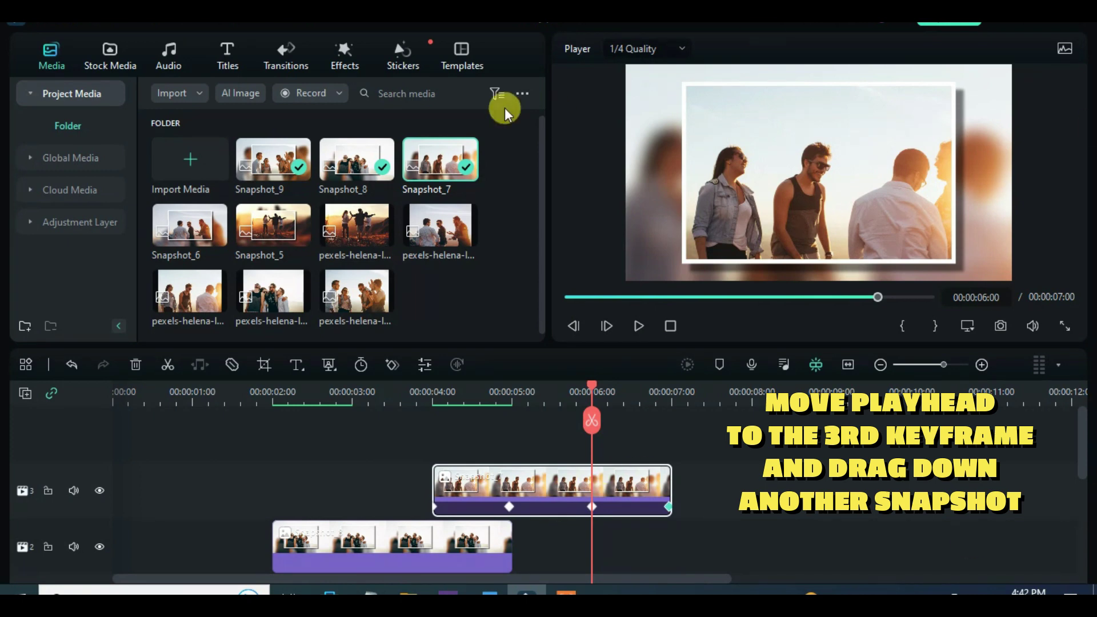
pyautogui.moveTo(185, 219); pyautogui.dragTo(630, 455)
pyautogui.scroll(1, 673, 464)
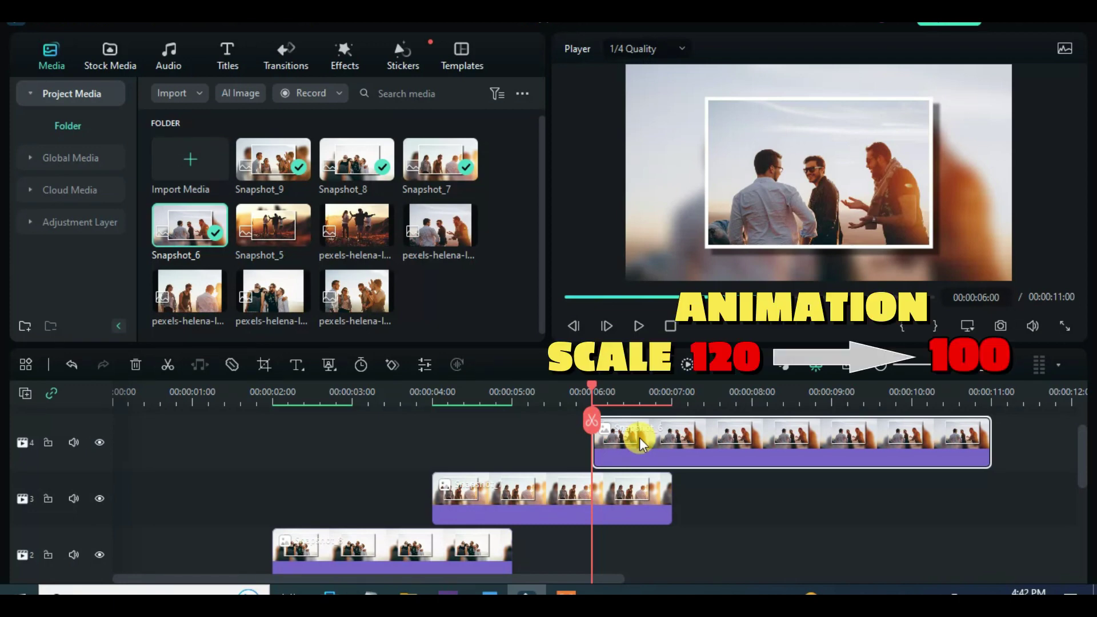
# - Add scale and position keyframes at the start of the Snapshot_6 clip and set its scale to 120%
pyautogui.doubleClick(633, 438)
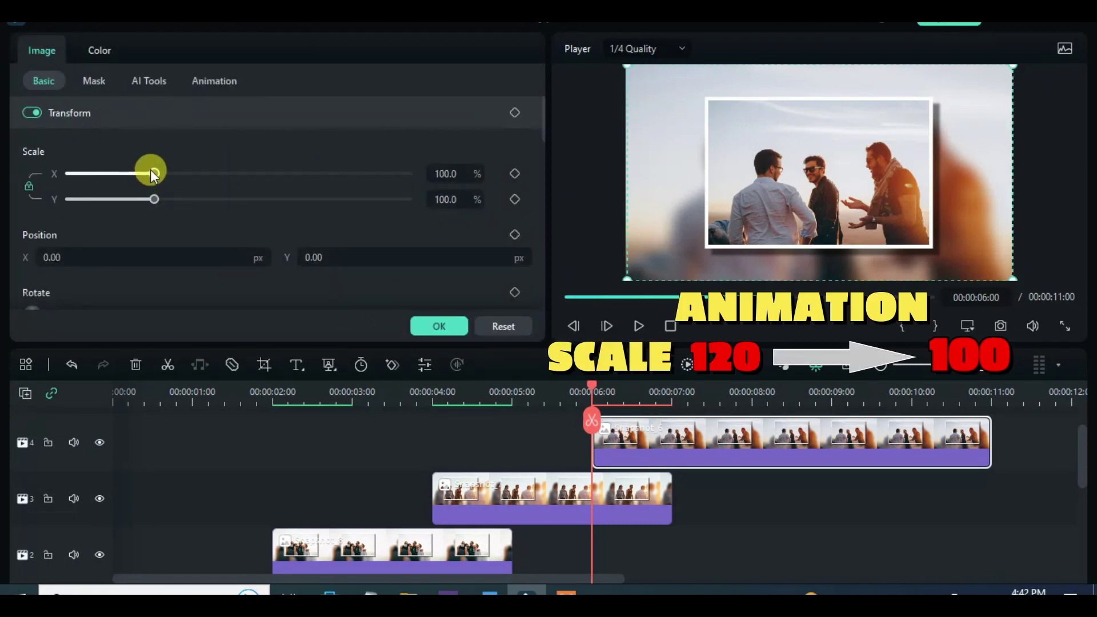
pyautogui.moveTo(150, 171); pyautogui.dragTo(162, 173)
pyautogui.click(515, 173)
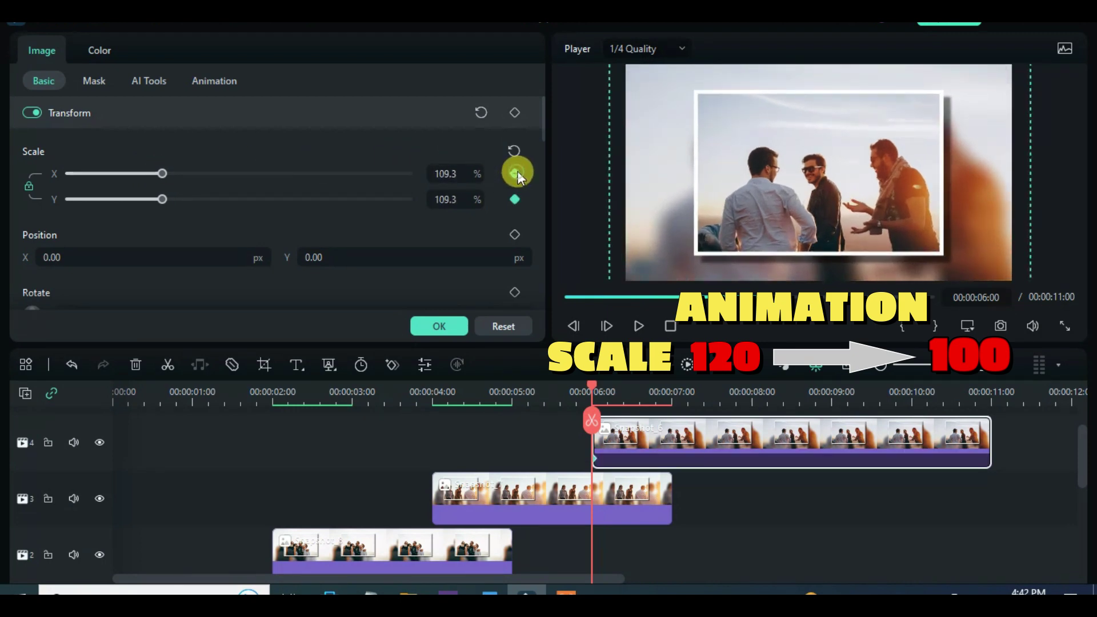
pyautogui.click(514, 235)
pyautogui.click(444, 173)
pyautogui.write('12')
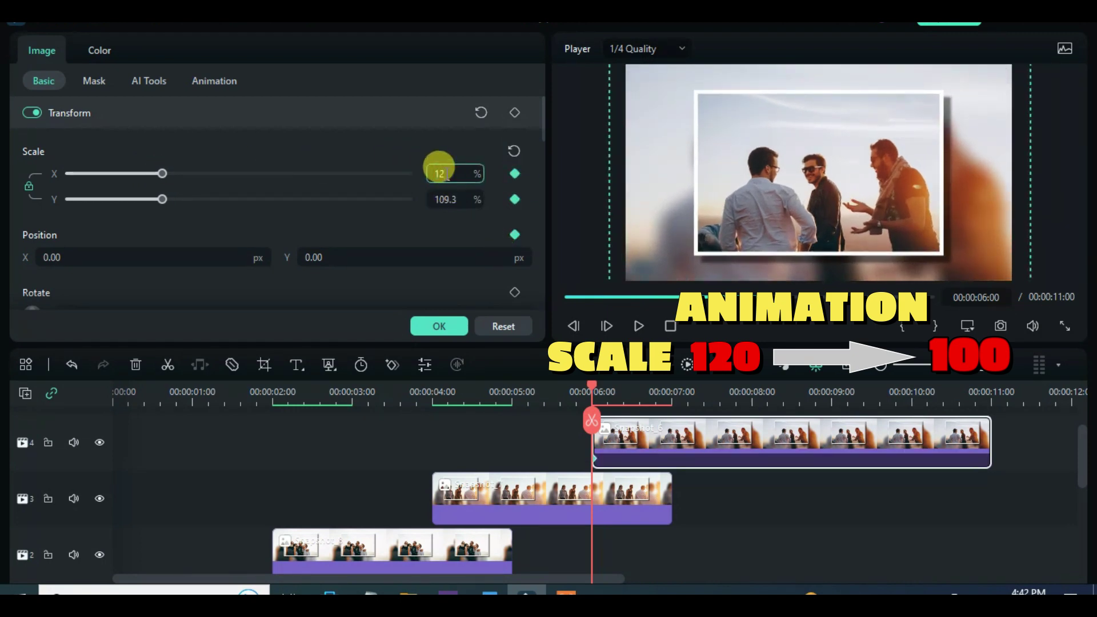
pyautogui.write('0')
pyautogui.press('Return')
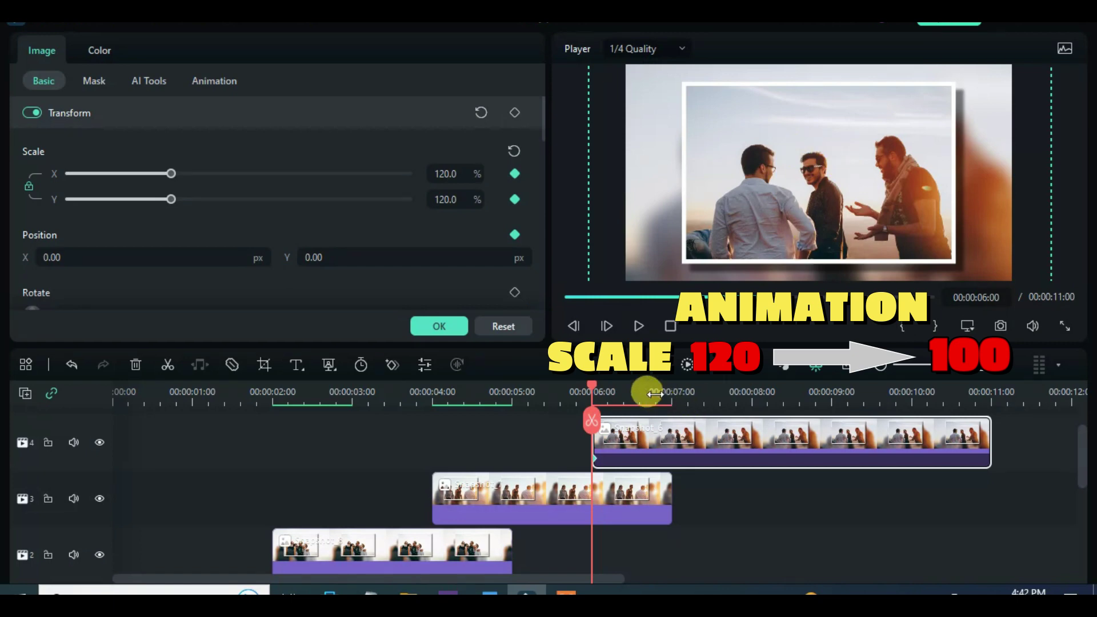
# - At 00:00:06:24, reset the Snapshot_6 clip's scale to 100% and add a position keyframe
pyautogui.moveTo(591, 391); pyautogui.dragTo(669, 394)
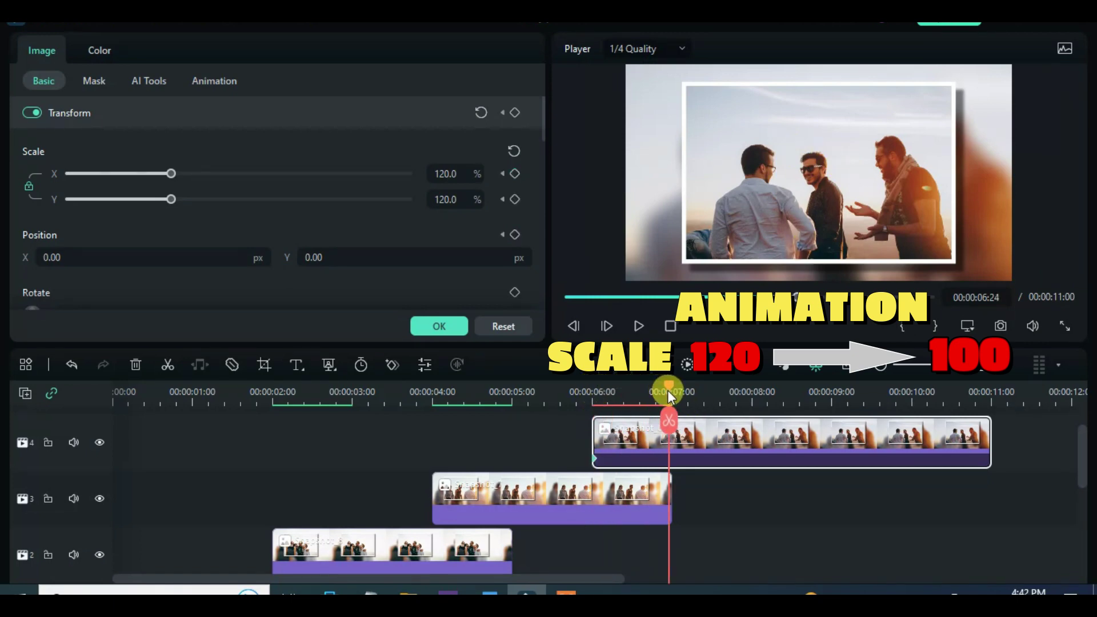
pyautogui.click(515, 149)
pyautogui.click(515, 235)
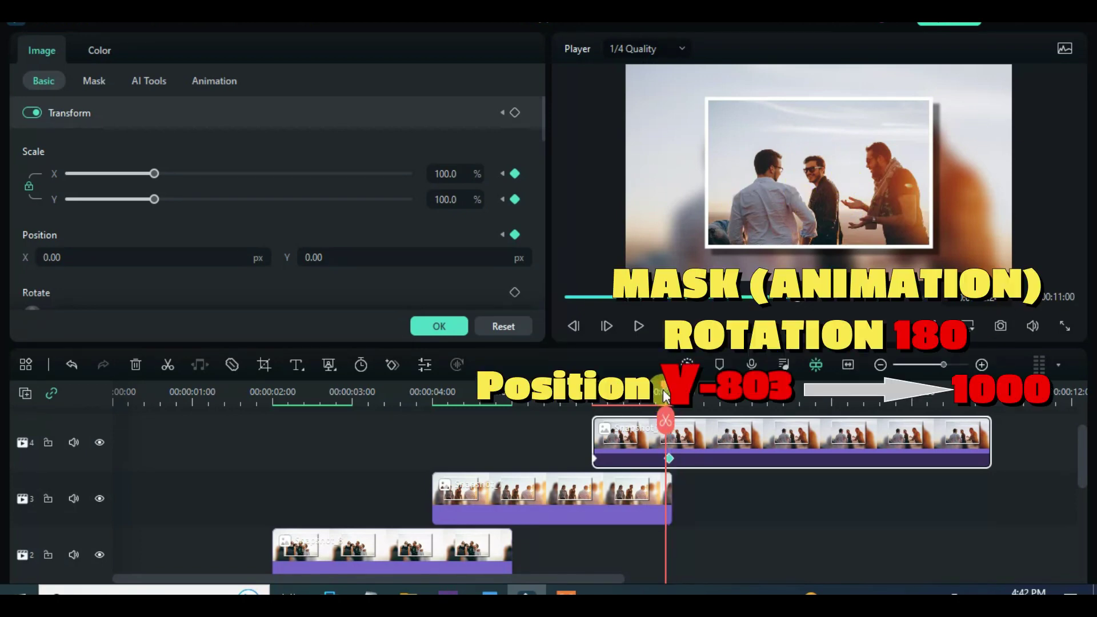
# - Apply a Linear mask to the Snapshot_6 clip from its start and rotate the mask to 180°
pyautogui.moveTo(668, 420); pyautogui.dragTo(591, 420)
pyautogui.click(90, 82)
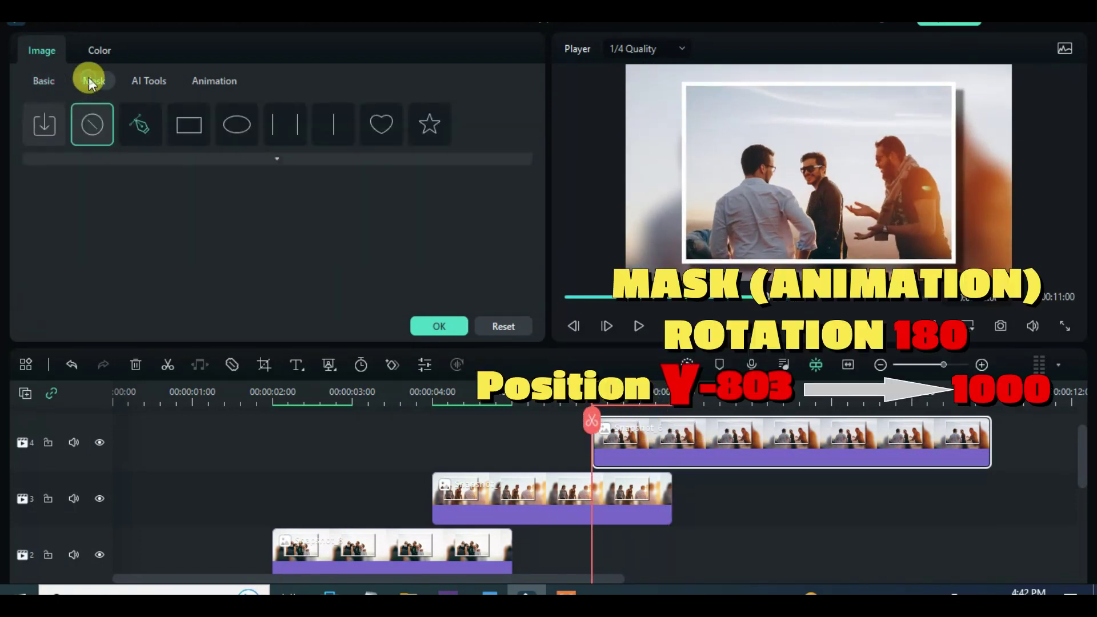
pyautogui.click(328, 126)
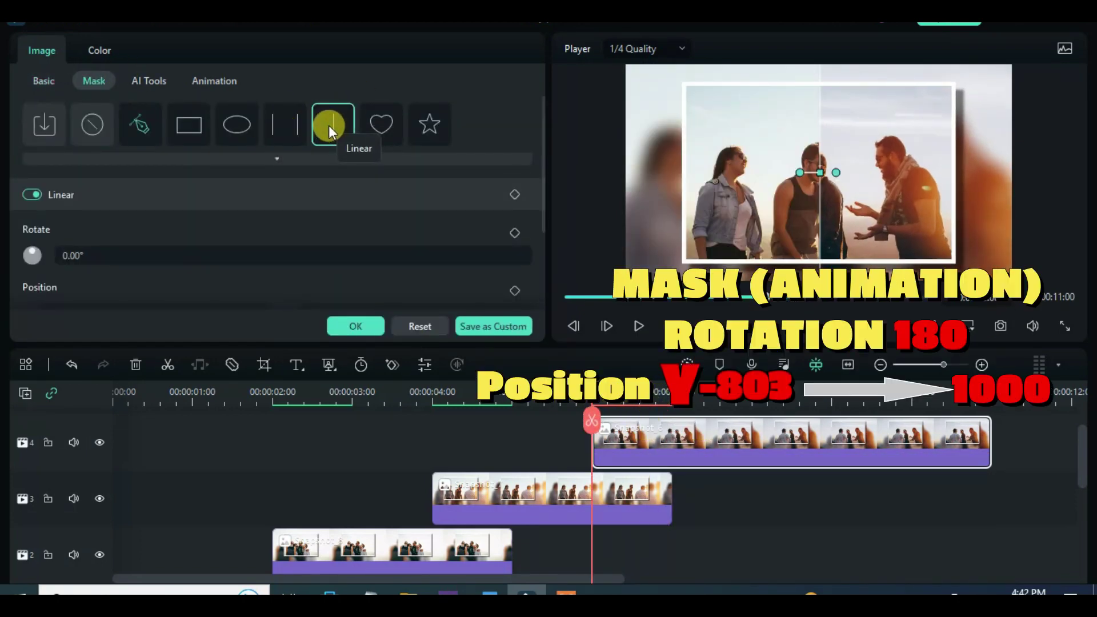
pyautogui.click(97, 255)
pyautogui.write('180')
pyautogui.press('Return')
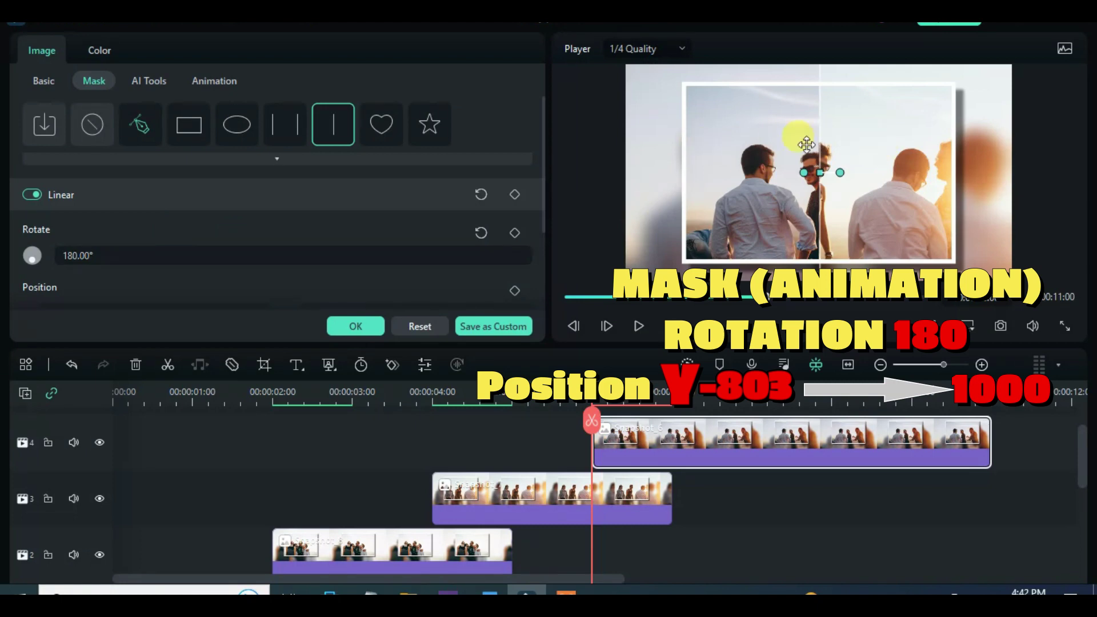
# - Add mask rotation and position keyframes at the Snapshot_6 clip's start and set the mask's X position to -803 px
pyautogui.click(515, 232)
pyautogui.scroll(-2, 540, 217)
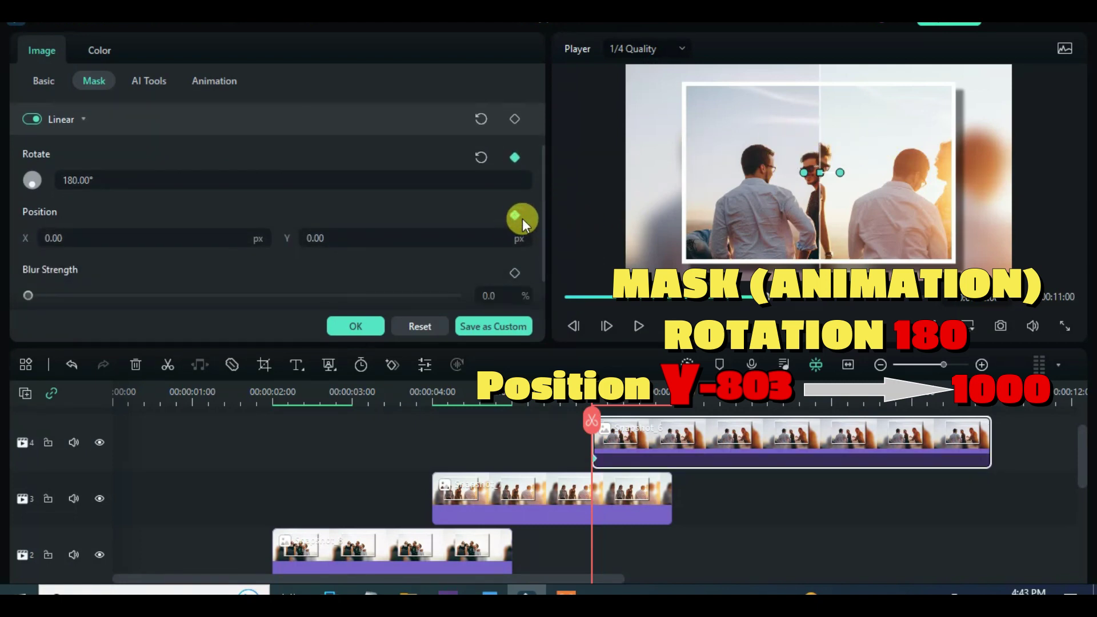
pyautogui.click(516, 217)
pyautogui.click(62, 236)
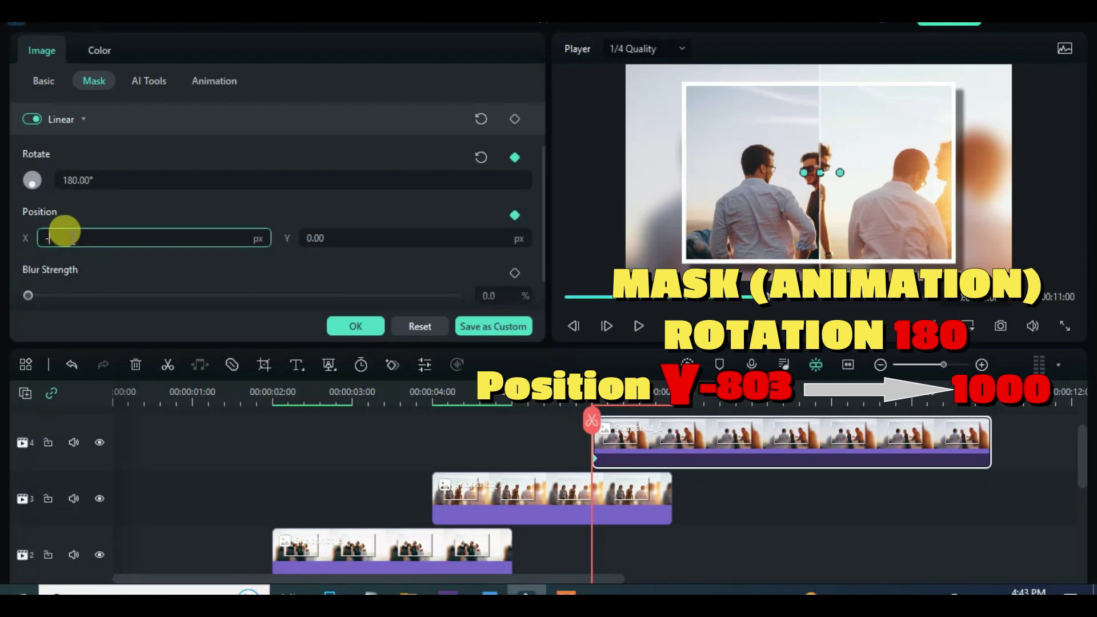
pyautogui.write('-803')
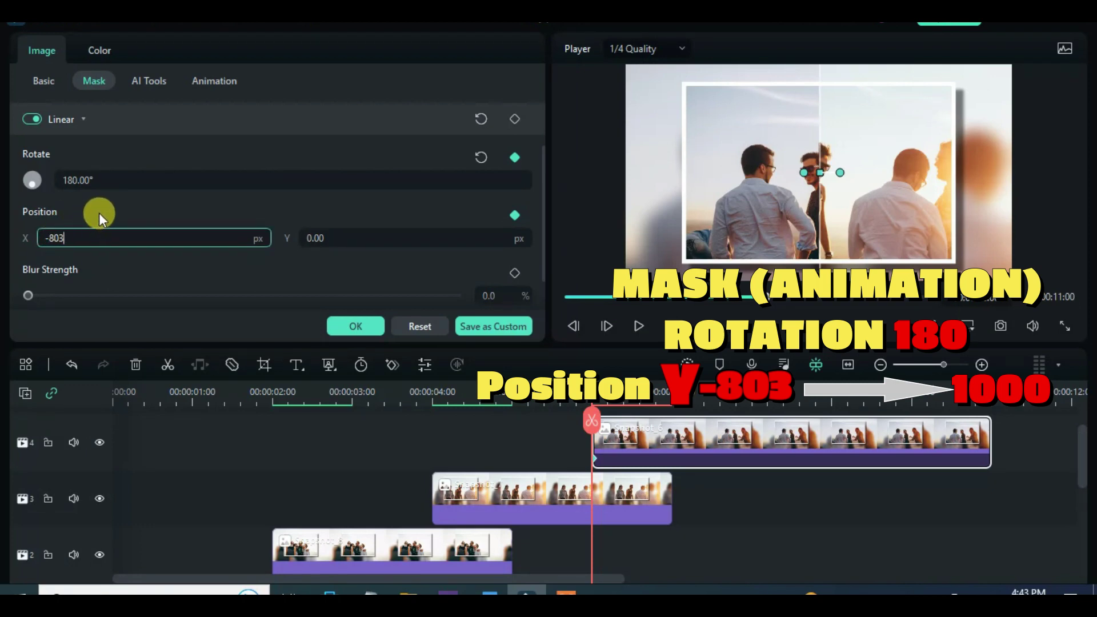
pyautogui.press('Return')
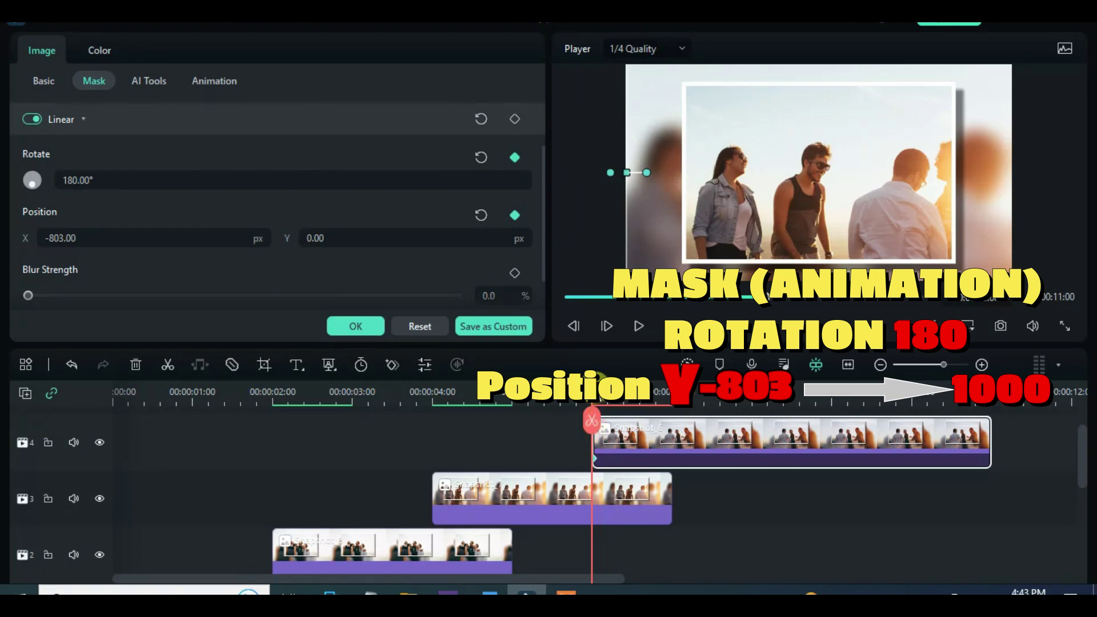
# - At the Snapshot_6 clip's second keyframe, 00:00:06:24, set the mask's X position to 1000 px
pyautogui.moveTo(597, 397); pyautogui.dragTo(662, 388)
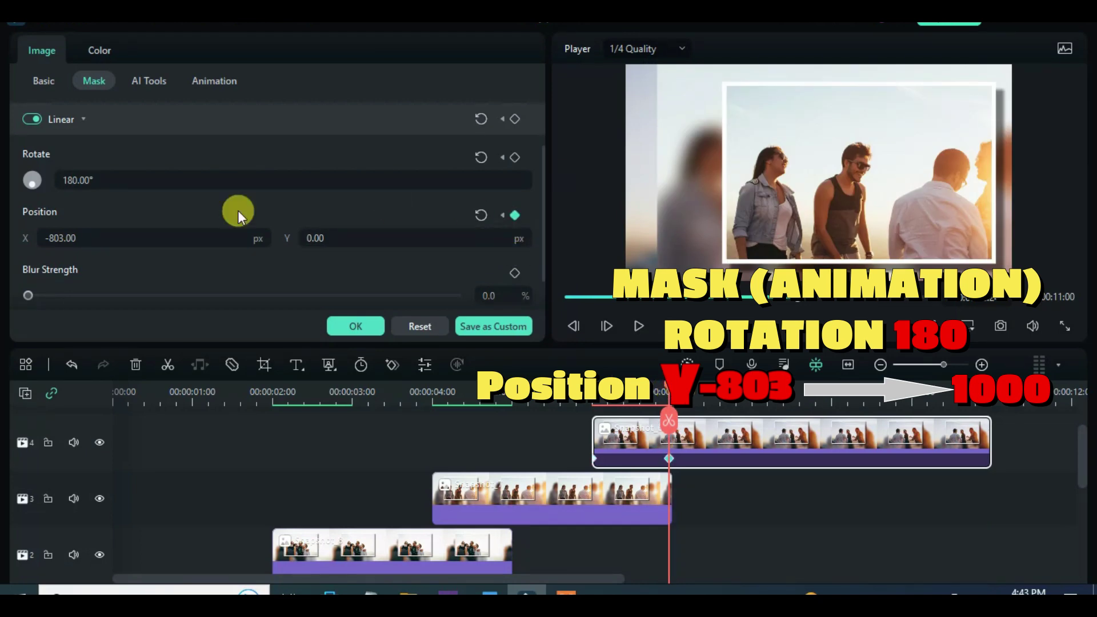
pyautogui.click(68, 234)
pyautogui.write('100')
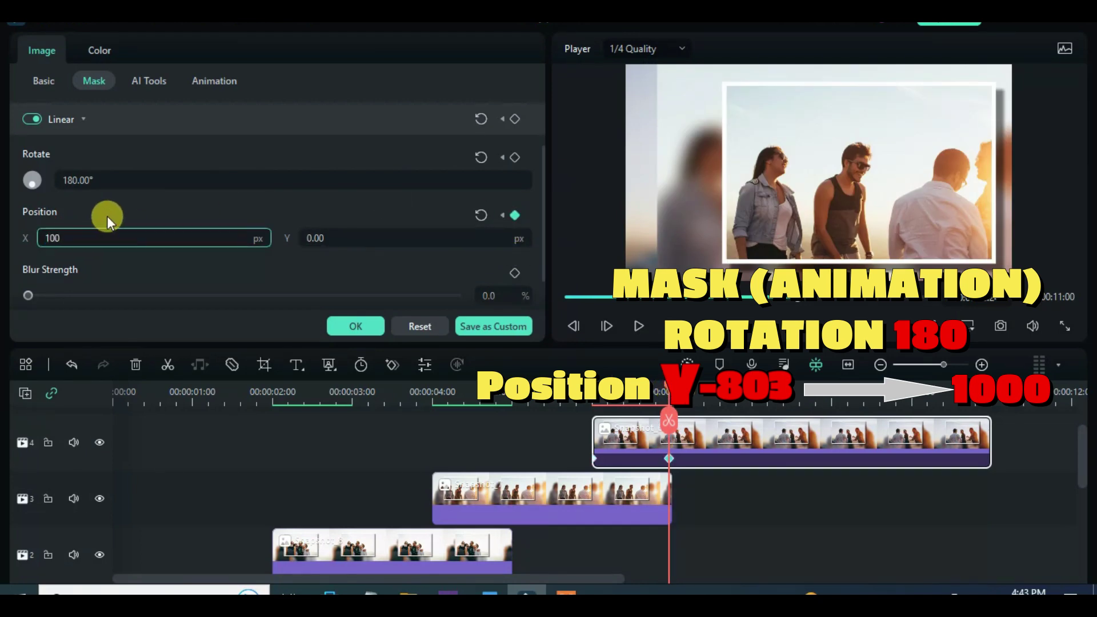
pyautogui.write('0')
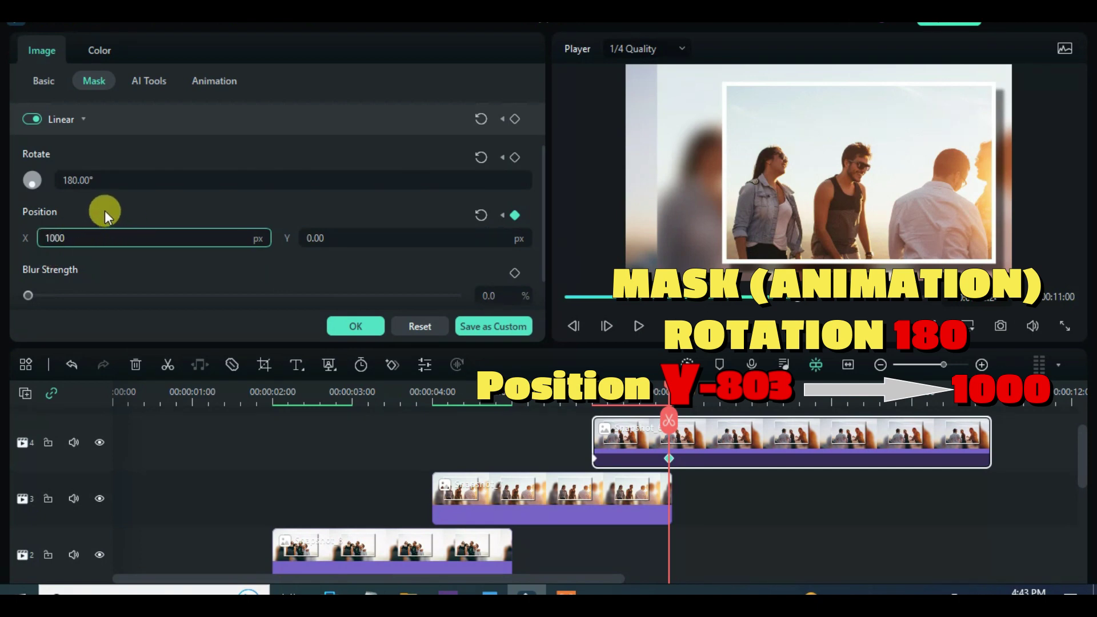
pyautogui.press('Return')
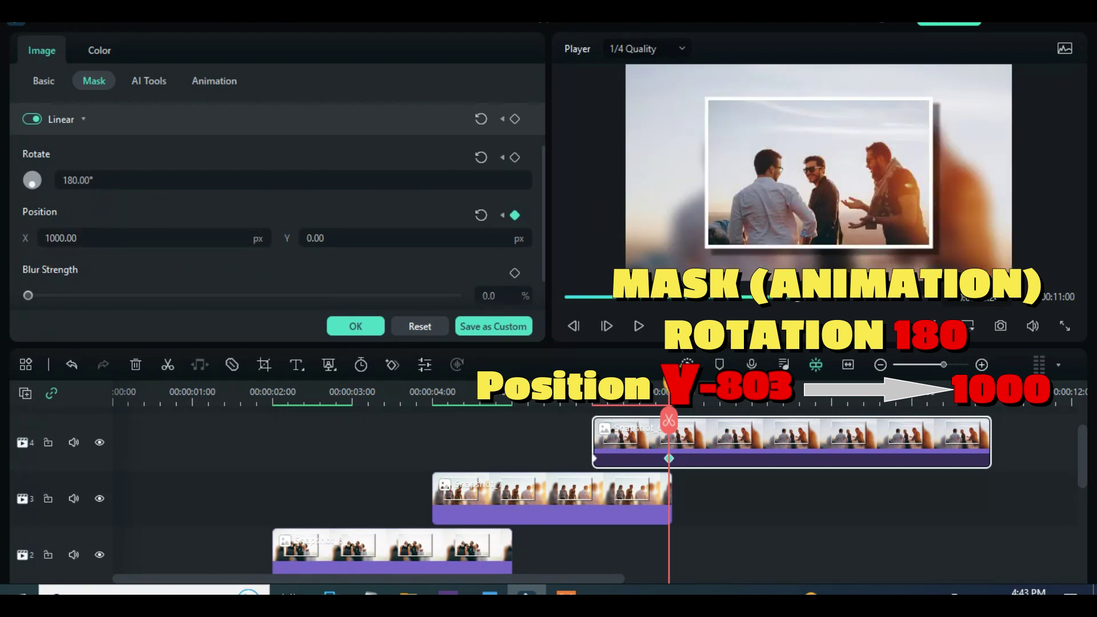
# - Play back the mask transition from Snapshot_7 to Snapshot_6, starting at 00:00:05:11
pyautogui.moveTo(663, 382); pyautogui.dragTo(547, 389)
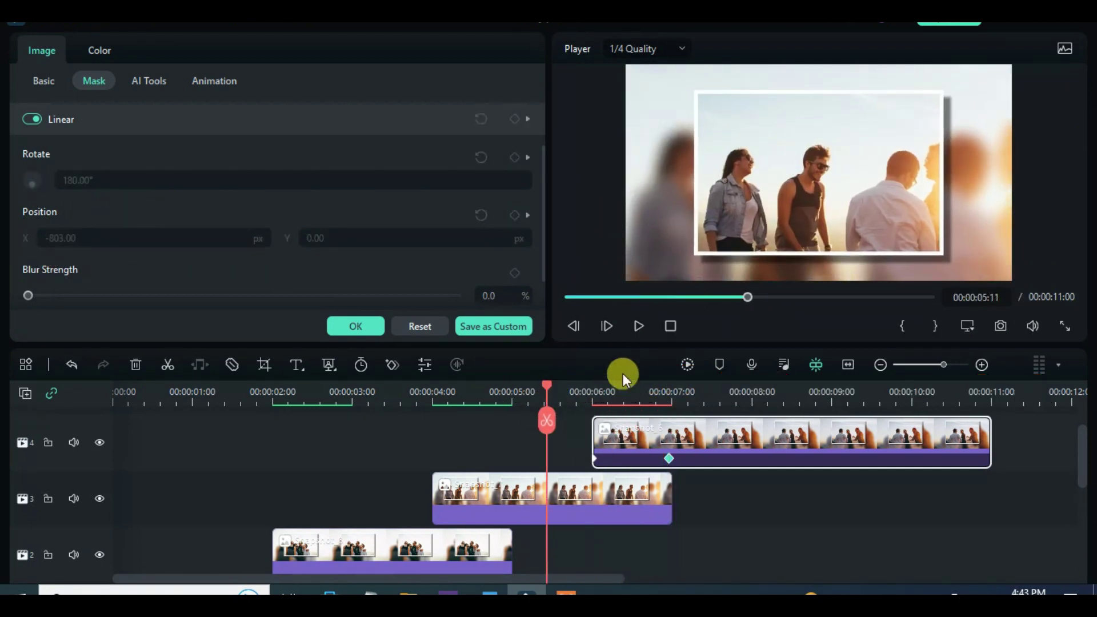
pyautogui.click(636, 327)
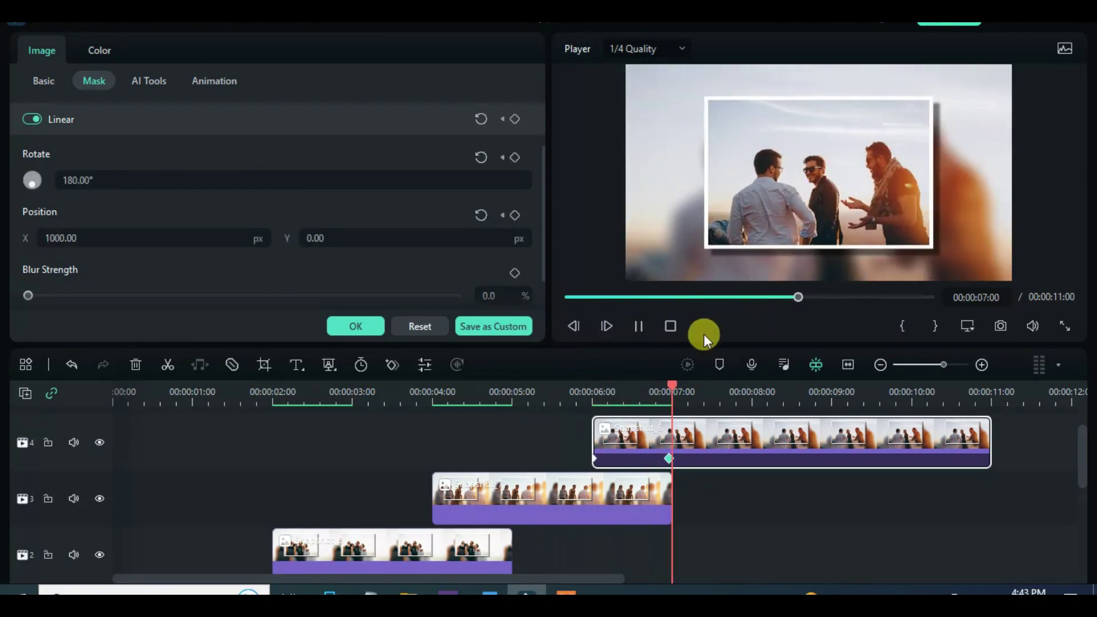
pyautogui.click(638, 326)
# - Split the Snapshot_6 clip at 00:00:09:00 and delete the part after the cut
pyautogui.click(748, 383)
pyautogui.moveTo(755, 409); pyautogui.dragTo(830, 384)
pyautogui.click(165, 366)
pyautogui.click(947, 441)
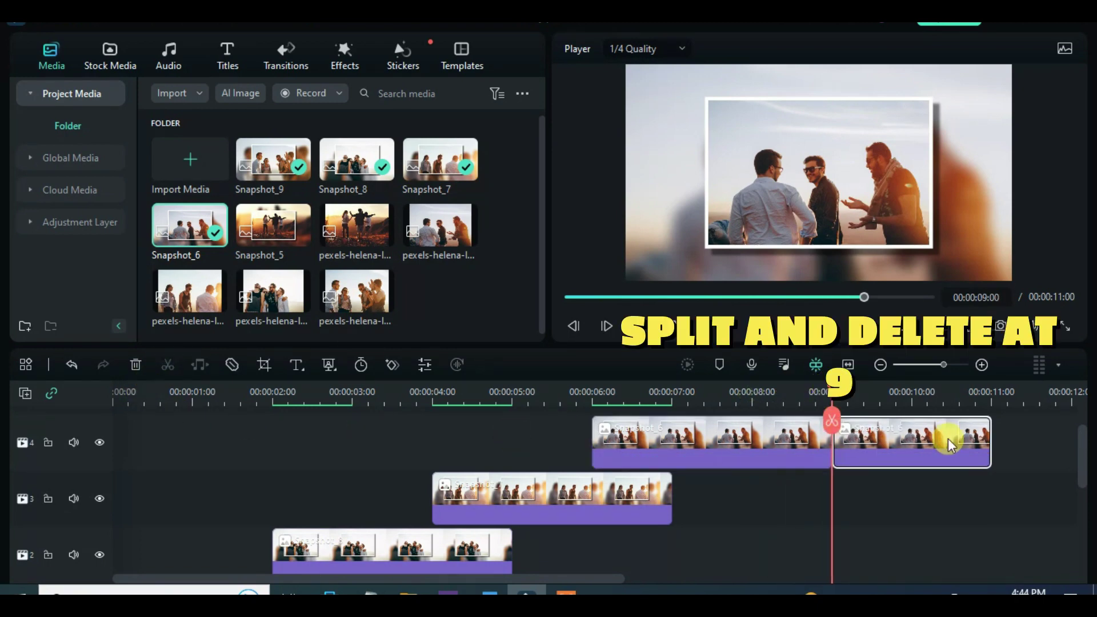
pyautogui.click(136, 365)
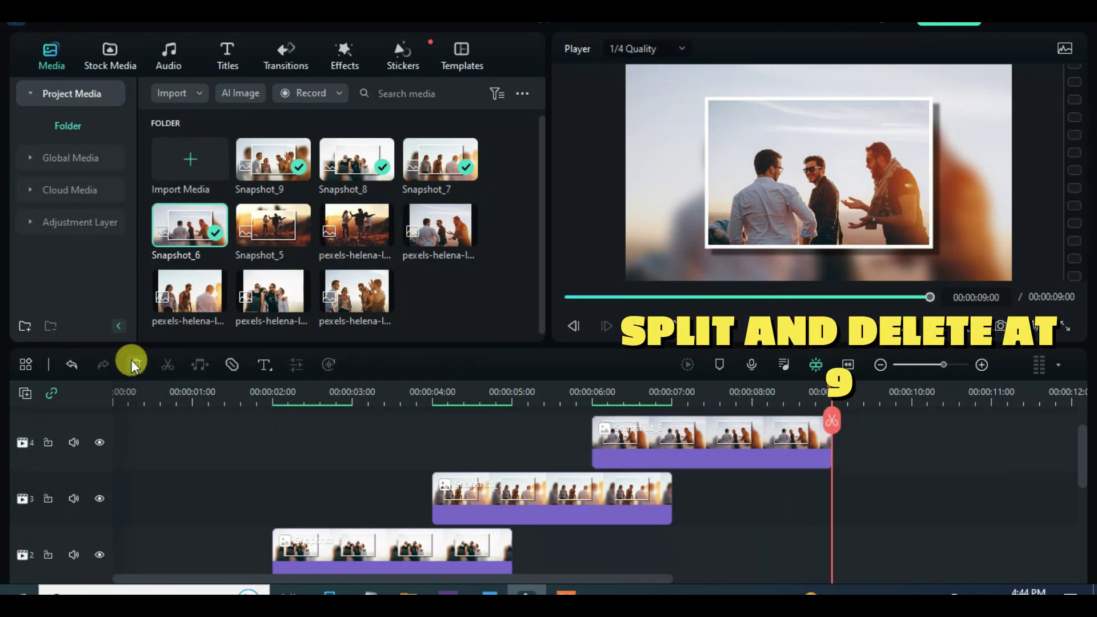
# - At 00:00:08:00, keyframe the Snapshot_6 clip's scale at 120% and add a position keyframe
pyautogui.moveTo(832, 421); pyautogui.dragTo(753, 423)
pyautogui.click(793, 433)
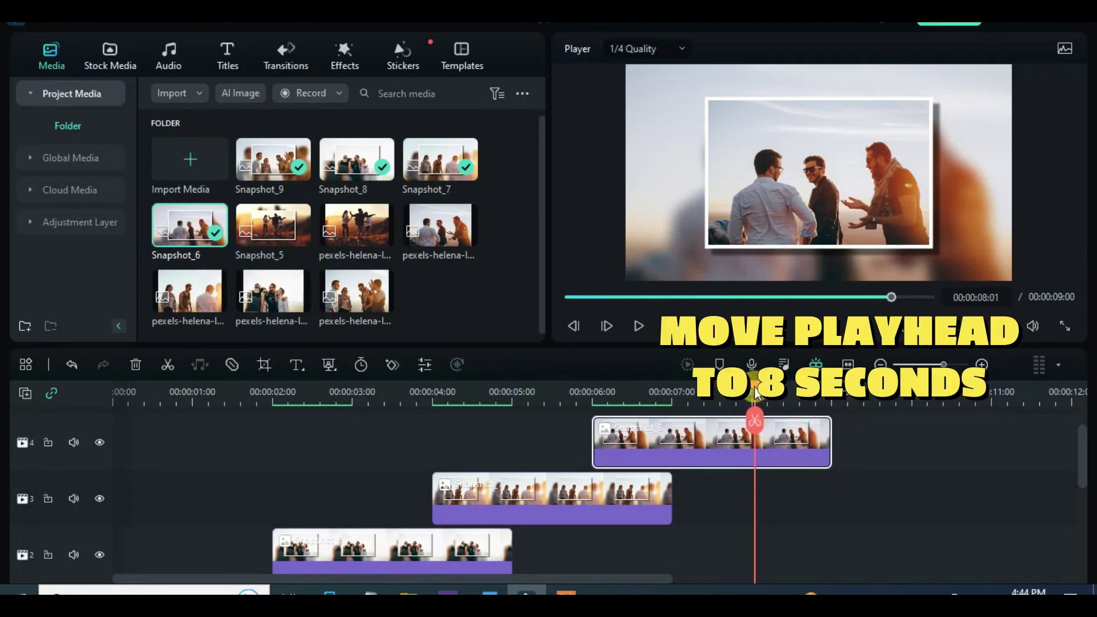
pyautogui.doubleClick(777, 440)
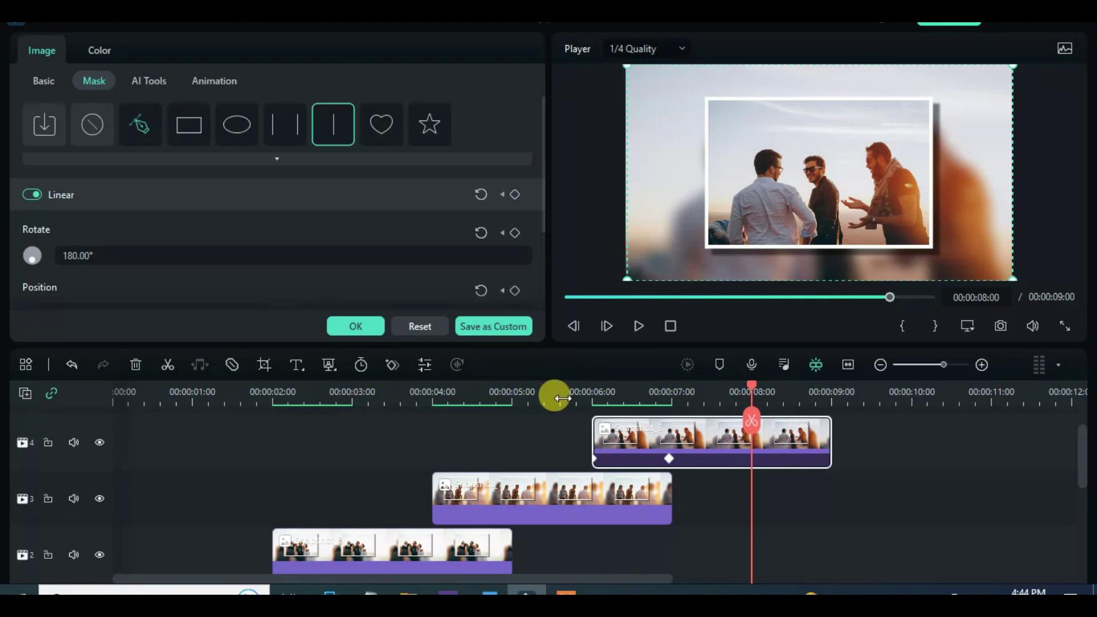
pyautogui.click(39, 79)
pyautogui.moveTo(155, 173); pyautogui.dragTo(161, 173)
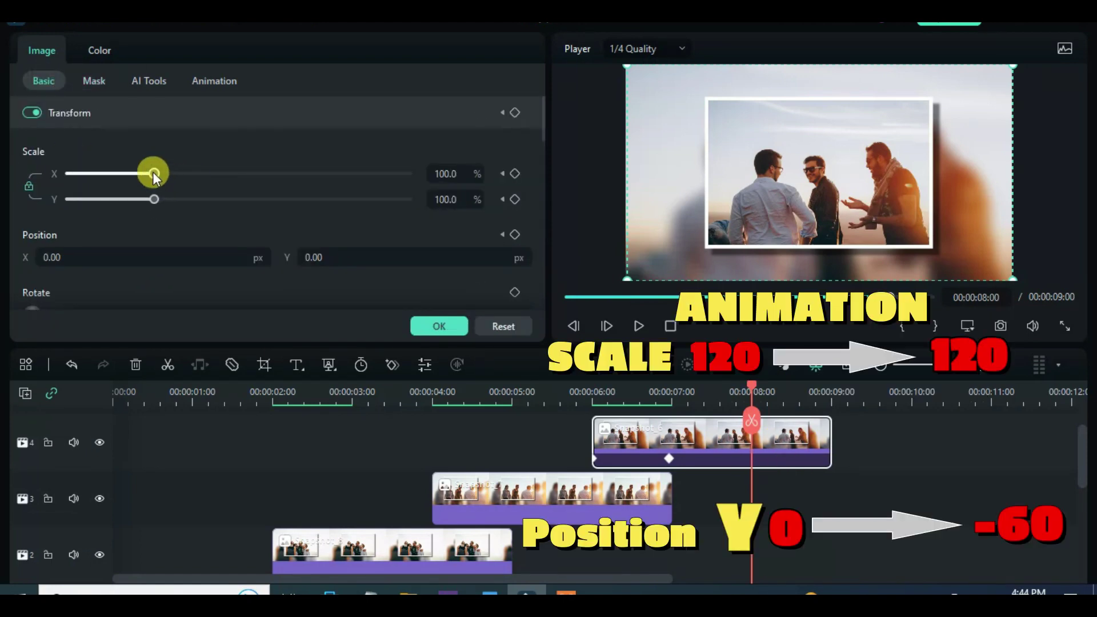
pyautogui.click(443, 167)
pyautogui.write('12')
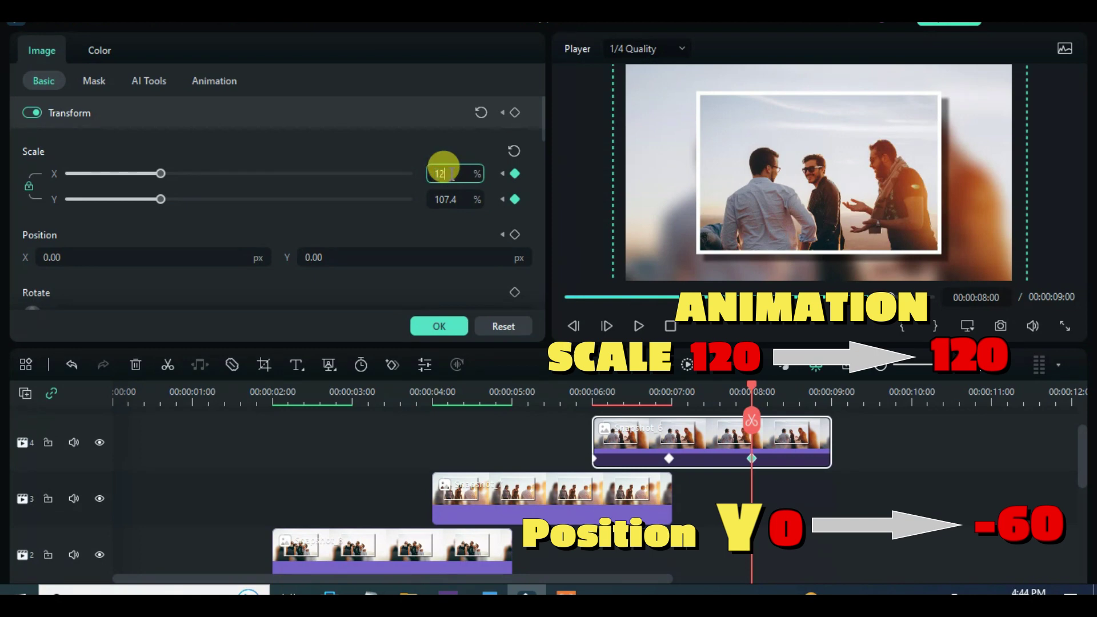
pyautogui.write('0')
pyautogui.press('Return')
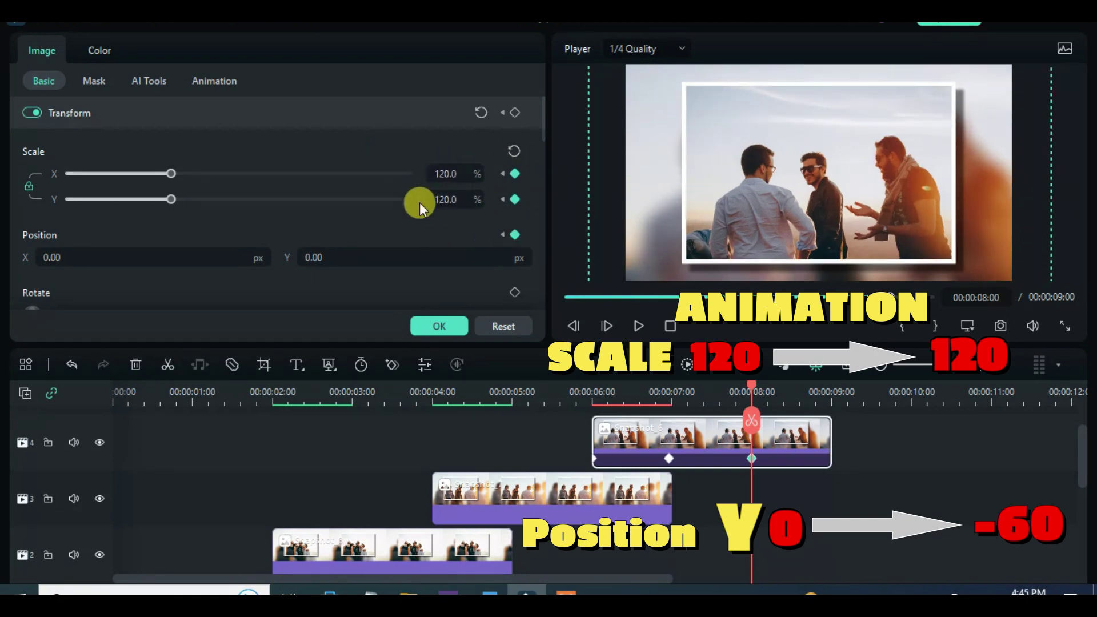
# - At 00:00:08:24, keyframe the Snapshot_6 clip's scale and position with Y at -60 px, and play back the animation
pyautogui.moveTo(751, 392); pyautogui.dragTo(827, 392)
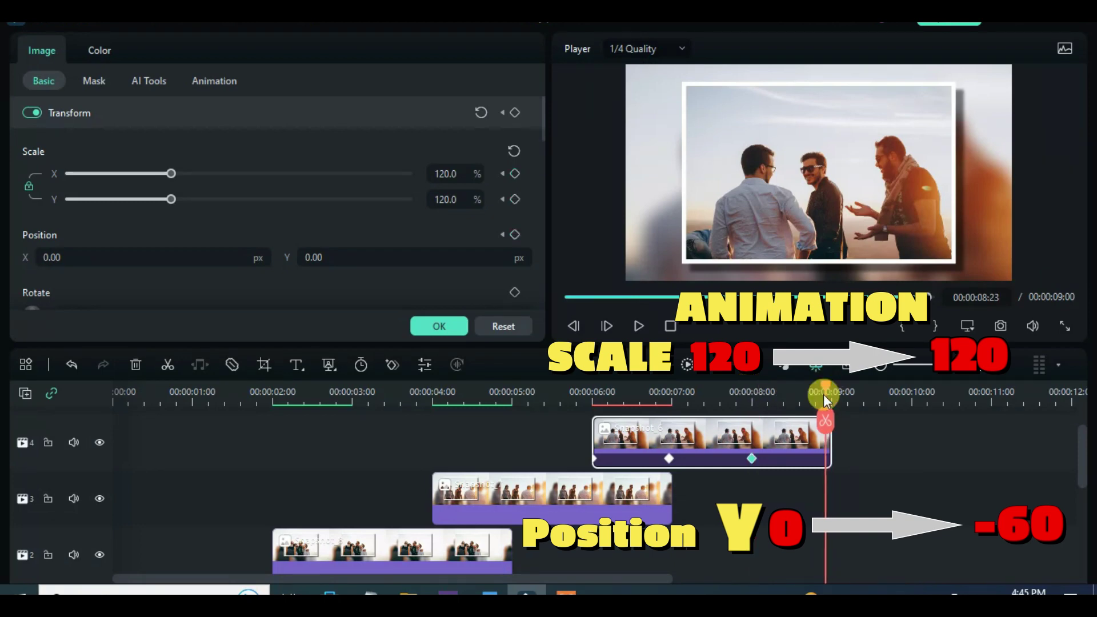
pyautogui.click(514, 173)
pyautogui.click(328, 258)
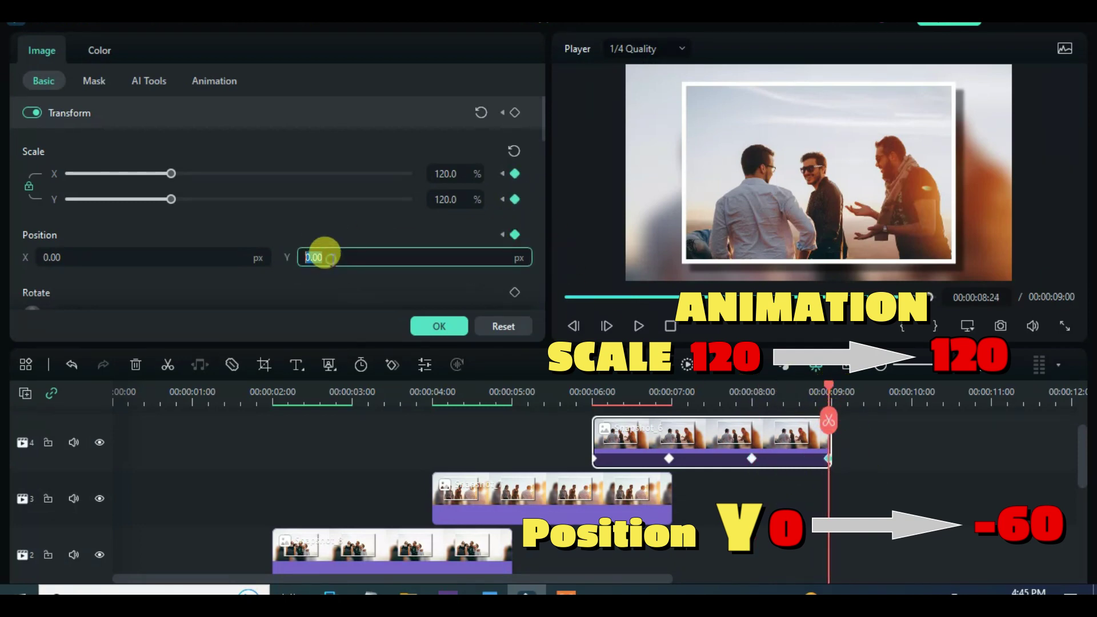
pyautogui.write('-60')
pyautogui.press('Return')
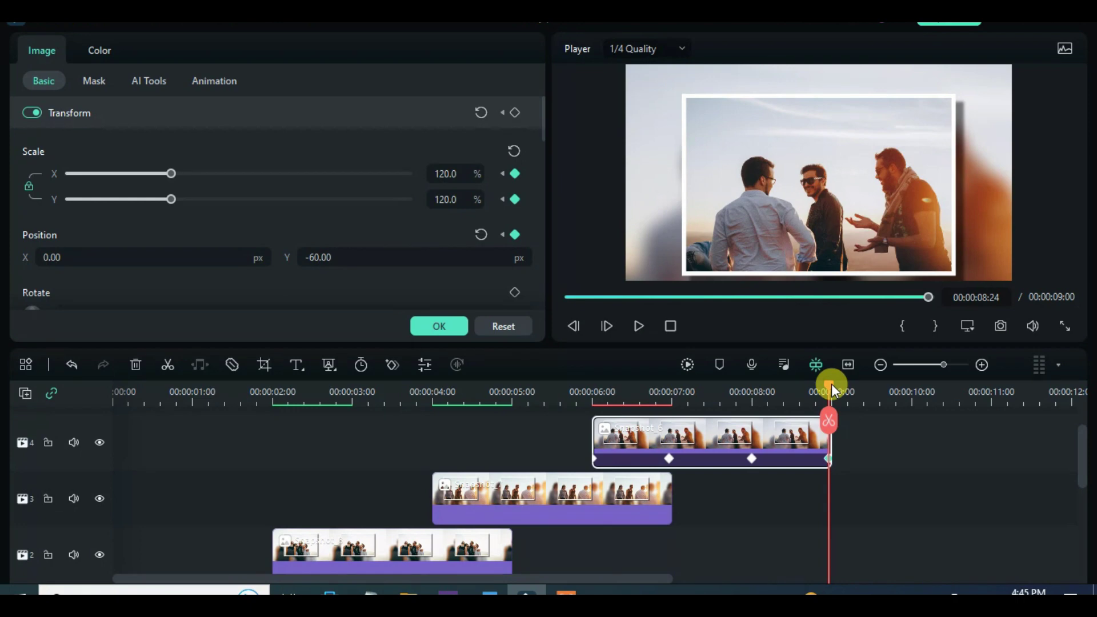
pyautogui.moveTo(832, 390); pyautogui.dragTo(576, 379)
pyautogui.click(640, 323)
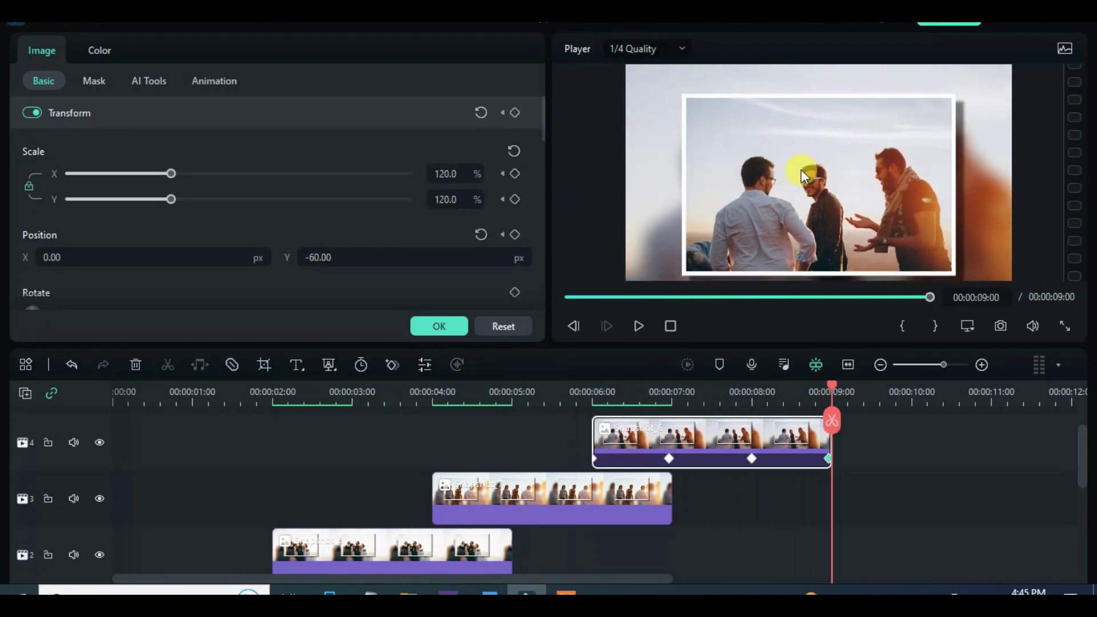
# - Place Snapshot_5 on video track 5 starting at 00:00:08:00, at the Snapshot_6 clip's third keyframe
pyautogui.moveTo(814, 394); pyautogui.dragTo(753, 396)
pyautogui.scroll(1, 855, 503)
pyautogui.click(437, 324)
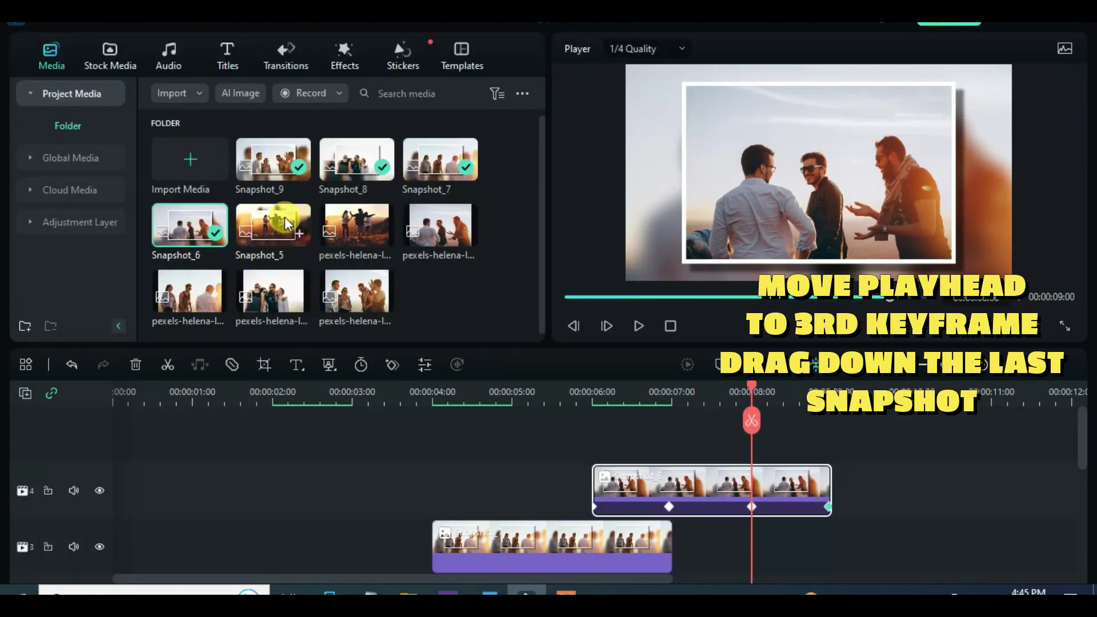
pyautogui.moveTo(273, 227); pyautogui.dragTo(745, 451)
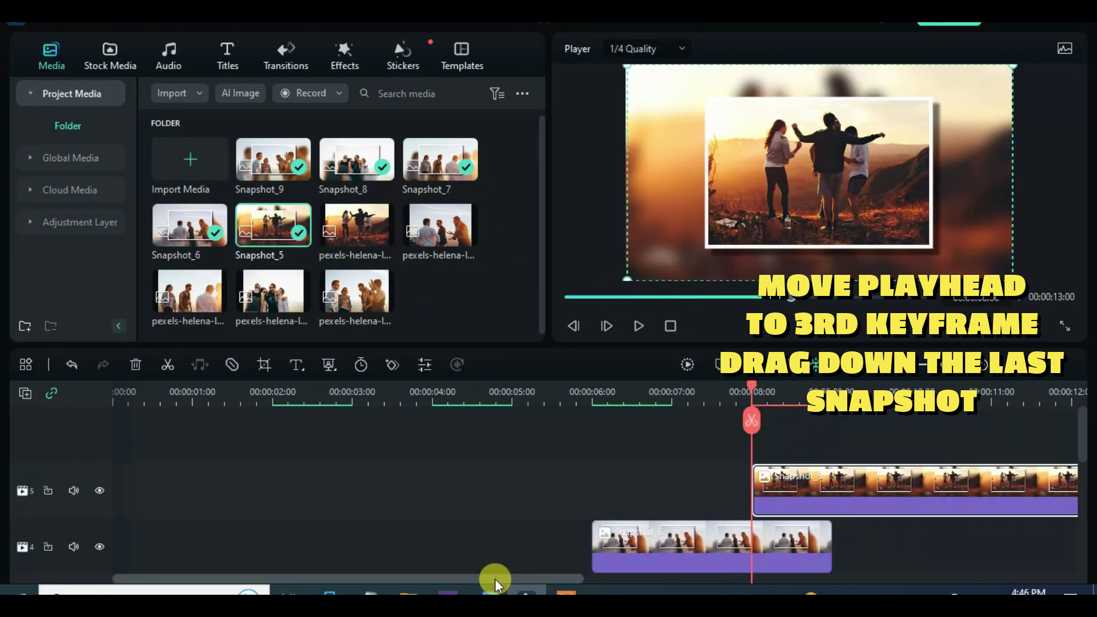
# - Split the Snapshot_5 clip at 00:00:11:00 and delete the part after the cut
pyautogui.moveTo(495, 578); pyautogui.dragTo(684, 571)
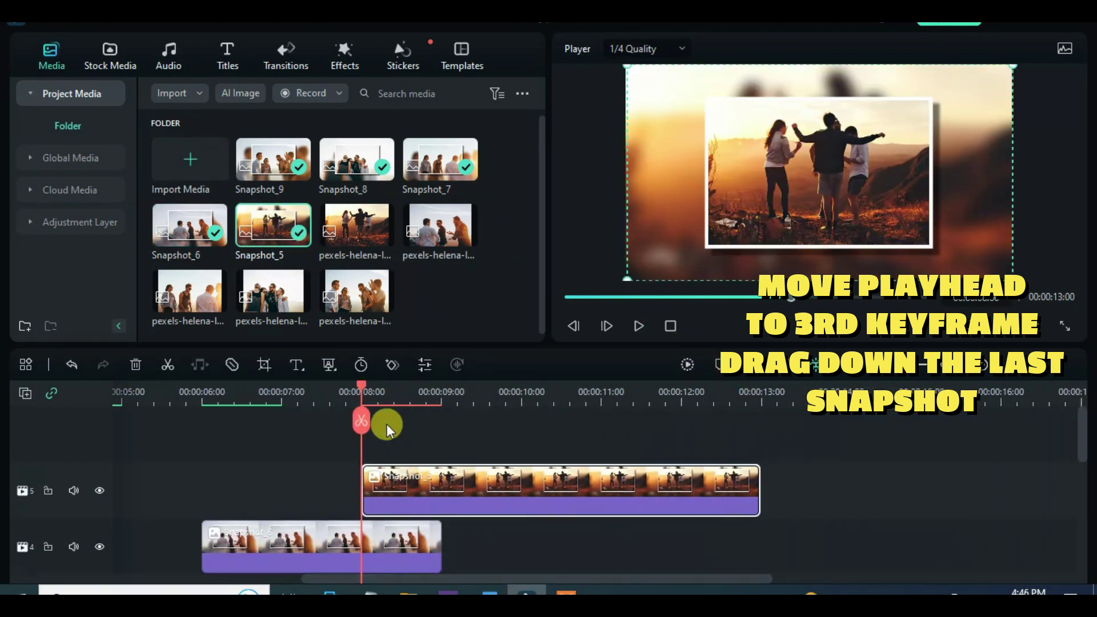
pyautogui.moveTo(362, 387); pyautogui.dragTo(604, 392)
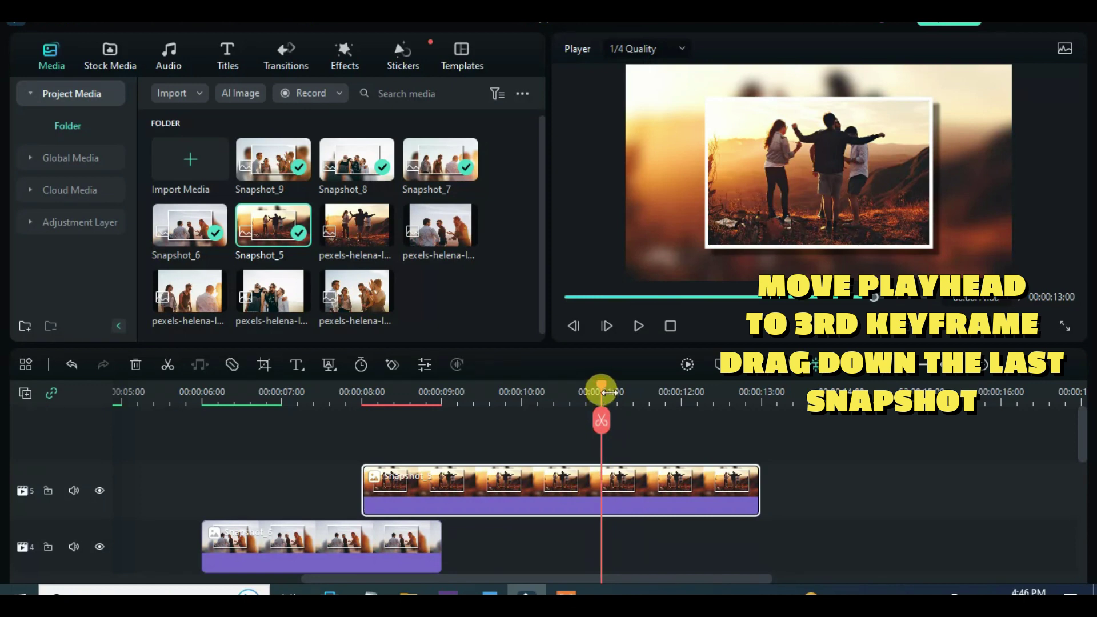
pyautogui.click(167, 364)
pyautogui.click(137, 366)
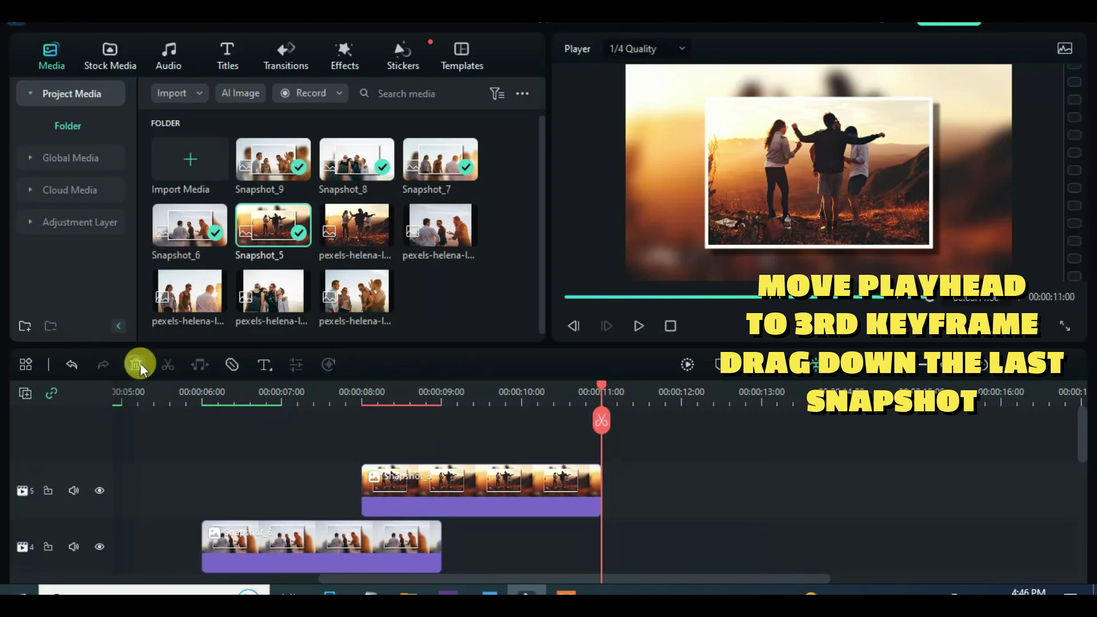
# - Add scale and position keyframes at the start of the Snapshot_5 clip and set its scale to 120%
pyautogui.click(547, 485)
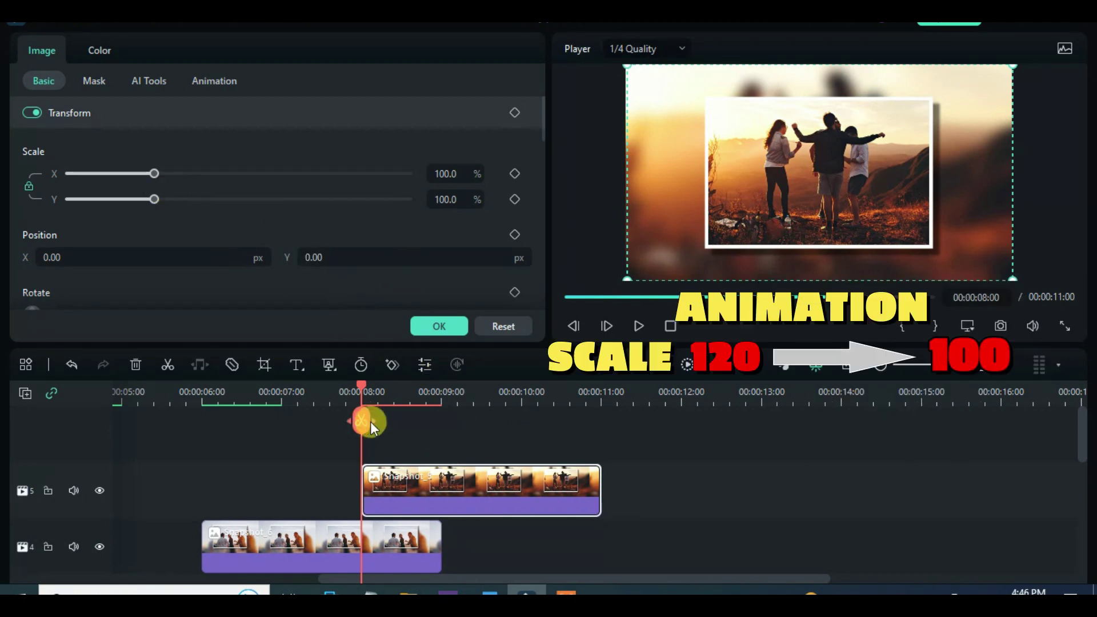
pyautogui.moveTo(157, 183); pyautogui.dragTo(163, 177)
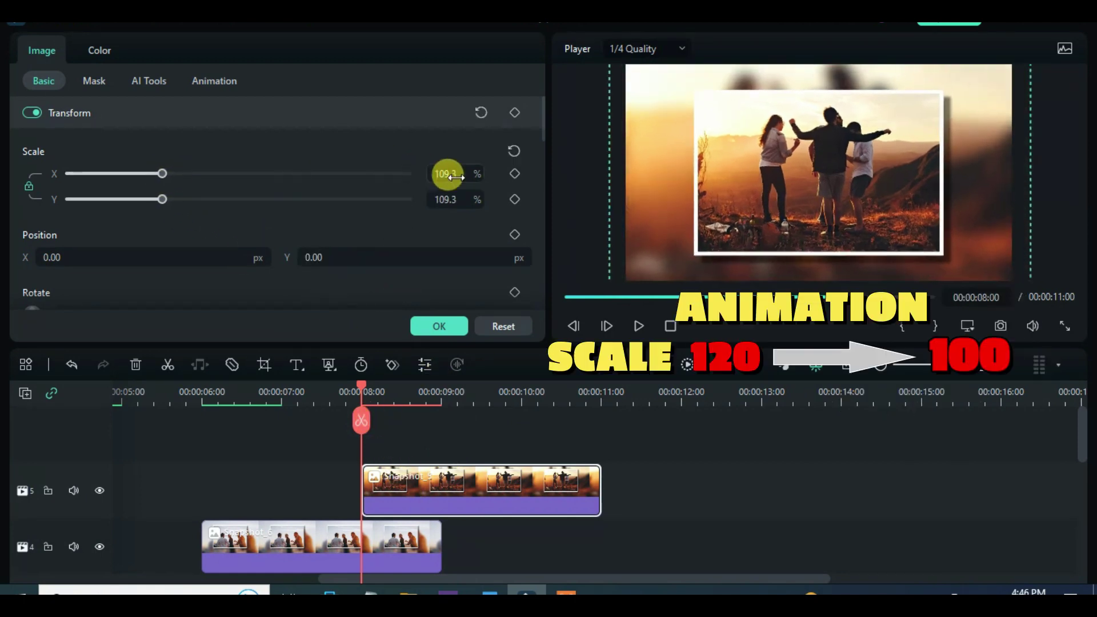
pyautogui.click(513, 174)
pyautogui.click(441, 173)
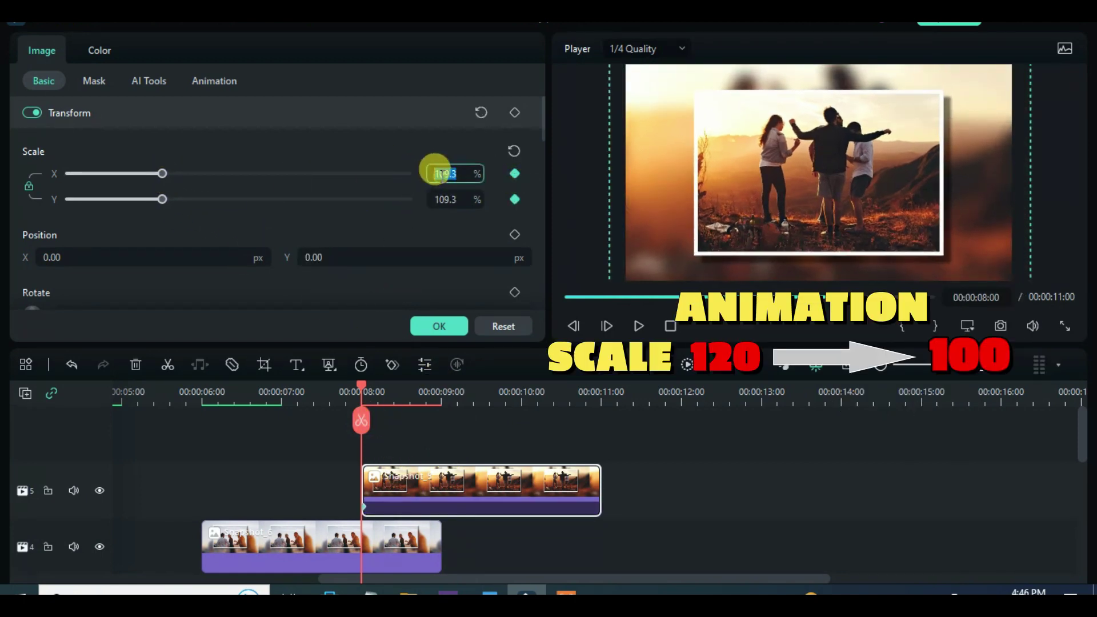
pyautogui.write('120')
pyautogui.press('Return')
pyautogui.click(514, 234)
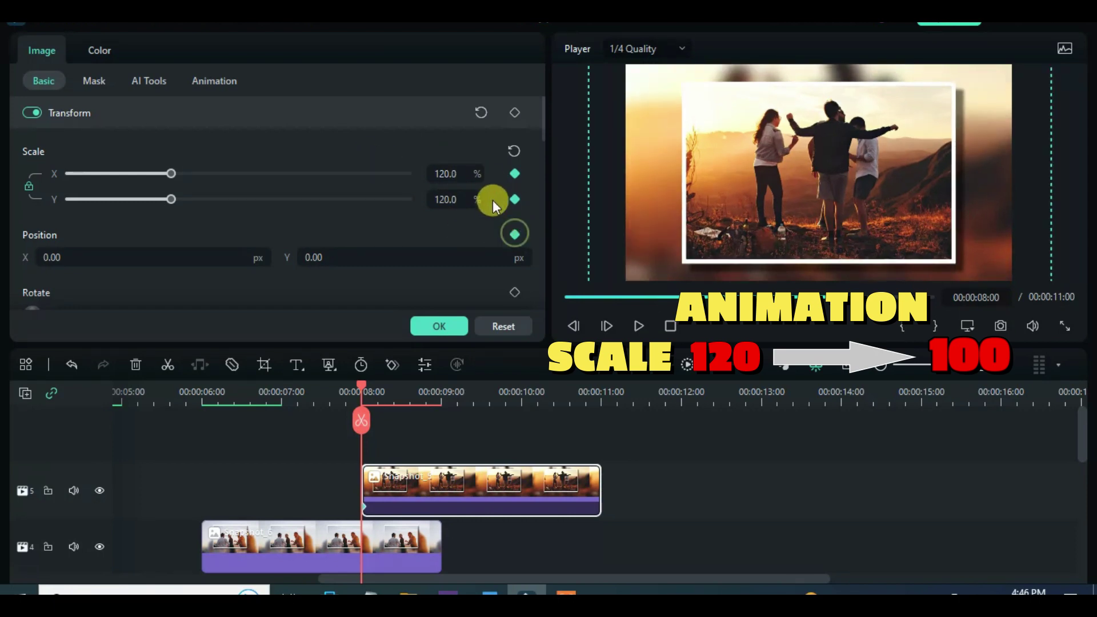
# - At 00:00:08:24, keyframe the Snapshot_5 clip's scale back at 100%
pyautogui.moveTo(362, 390); pyautogui.dragTo(437, 385)
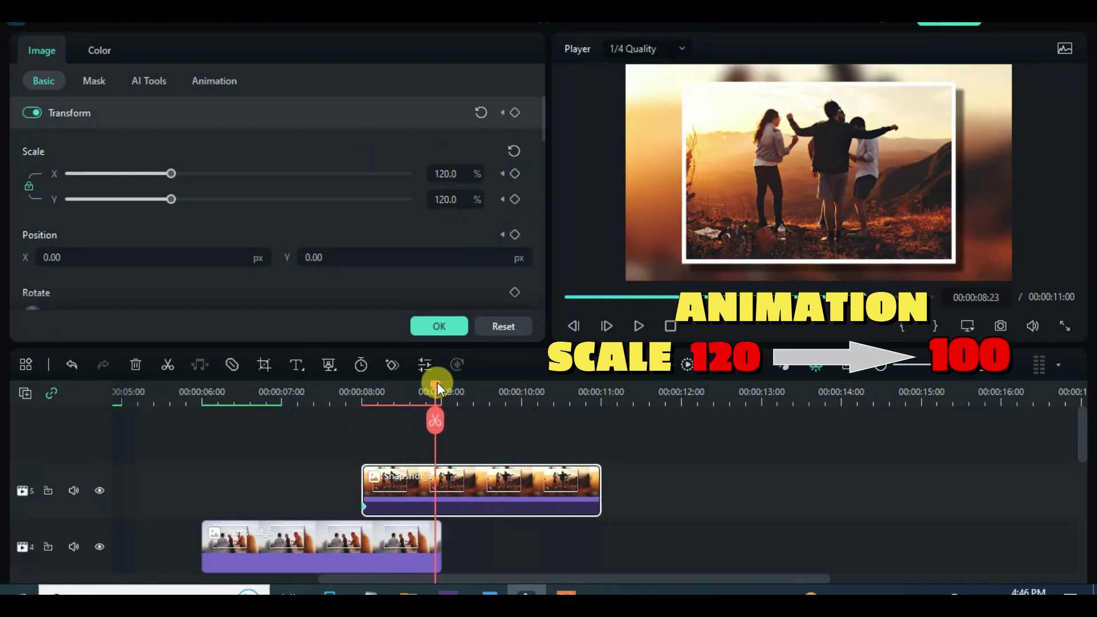
pyautogui.click(513, 152)
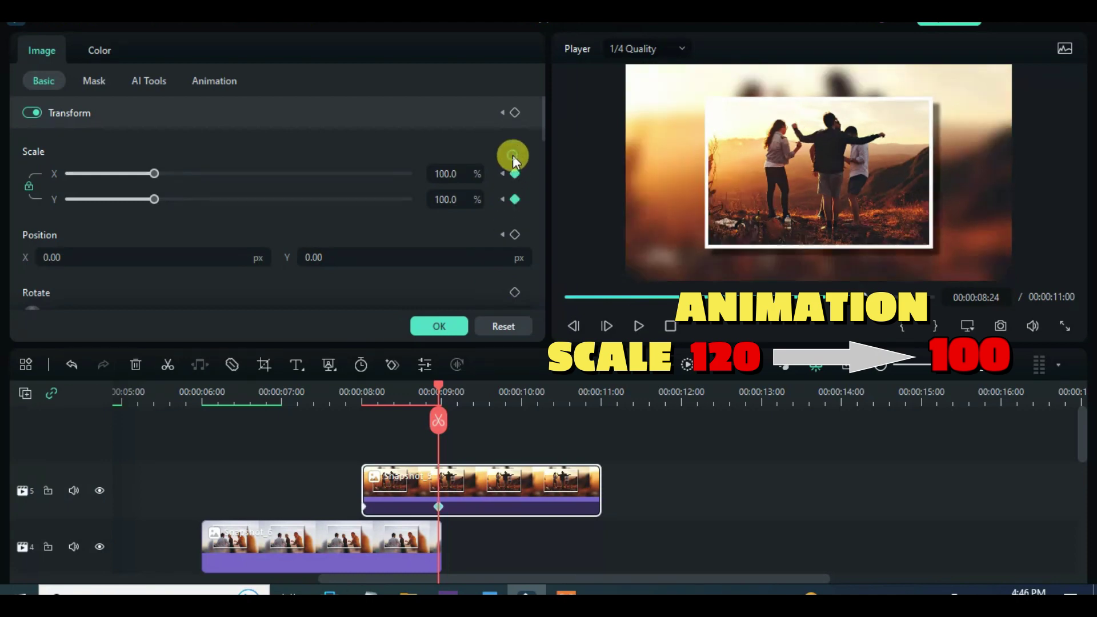
# - Apply a Linear mask to the Snapshot_5 clip at 00:00:08:00 and keyframe its rotation at -90°
pyautogui.moveTo(439, 391); pyautogui.dragTo(361, 396)
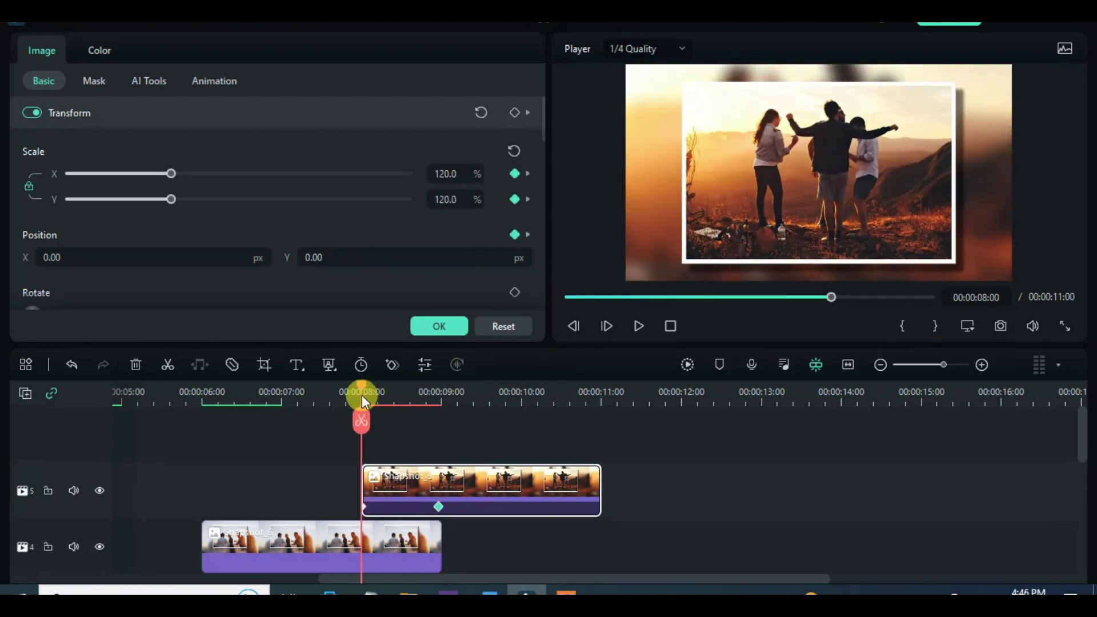
pyautogui.click(84, 85)
pyautogui.click(329, 120)
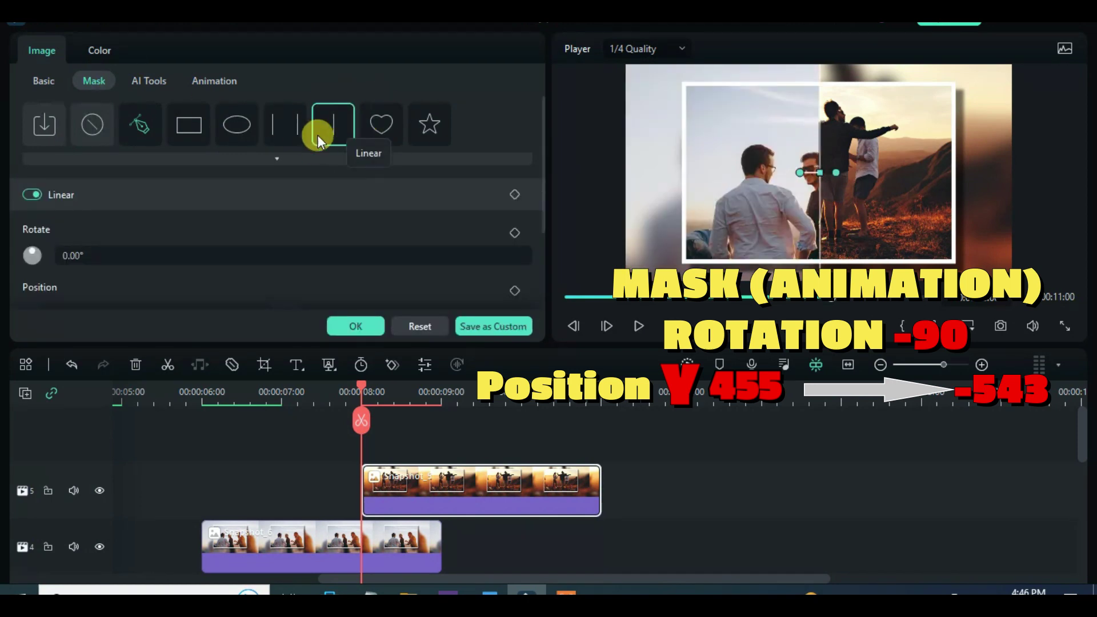
pyautogui.moveTo(539, 136); pyautogui.dragTo(546, 179)
pyautogui.click(75, 181)
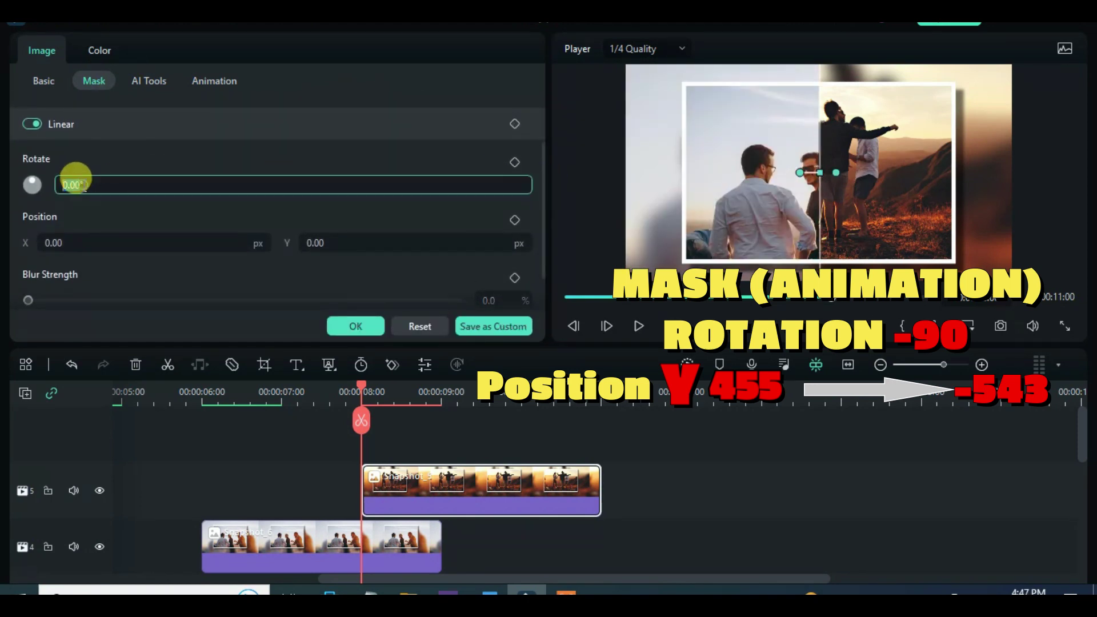
pyautogui.write('-90')
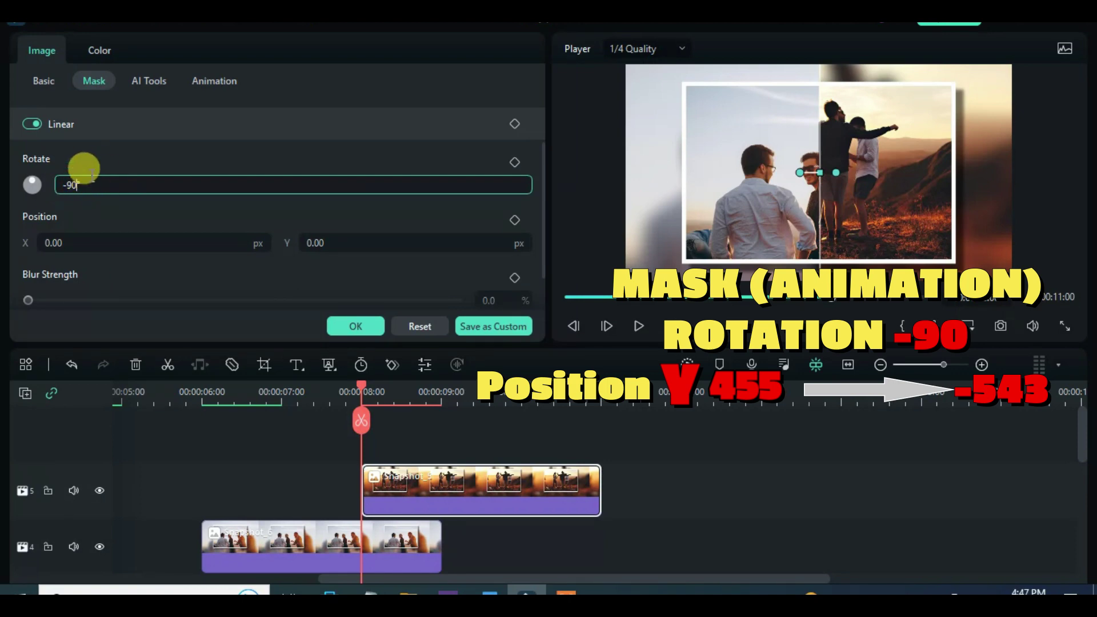
pyautogui.press('Return')
pyautogui.click(513, 162)
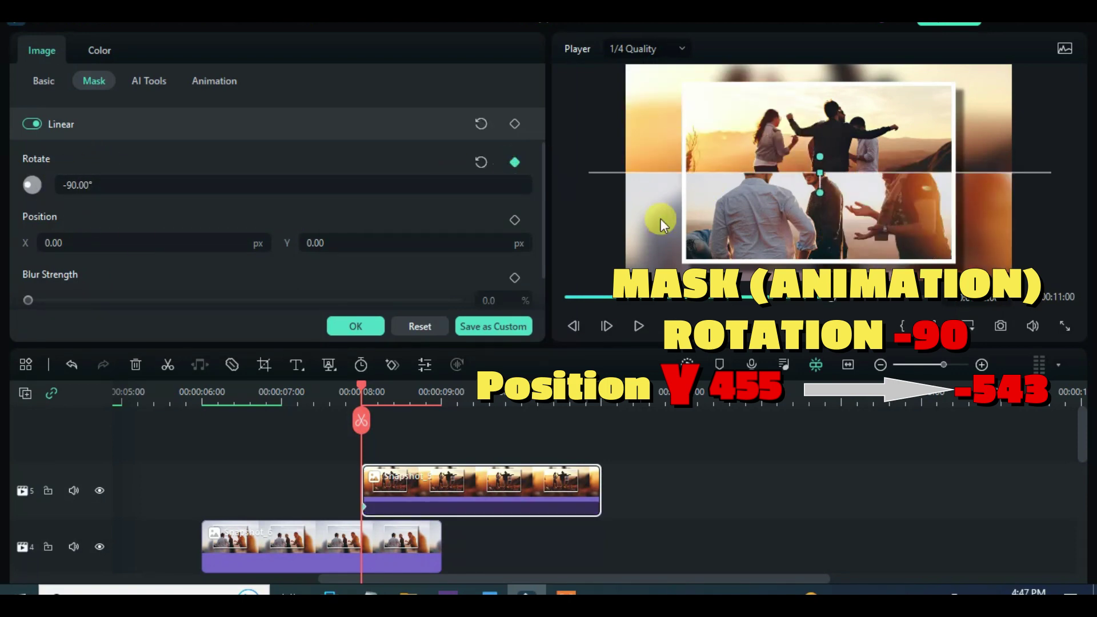
# - Keyframe the linear mask's position at the start of the Snapshot_5 clip with Y at 455 px
pyautogui.scroll(-1, 543, 172)
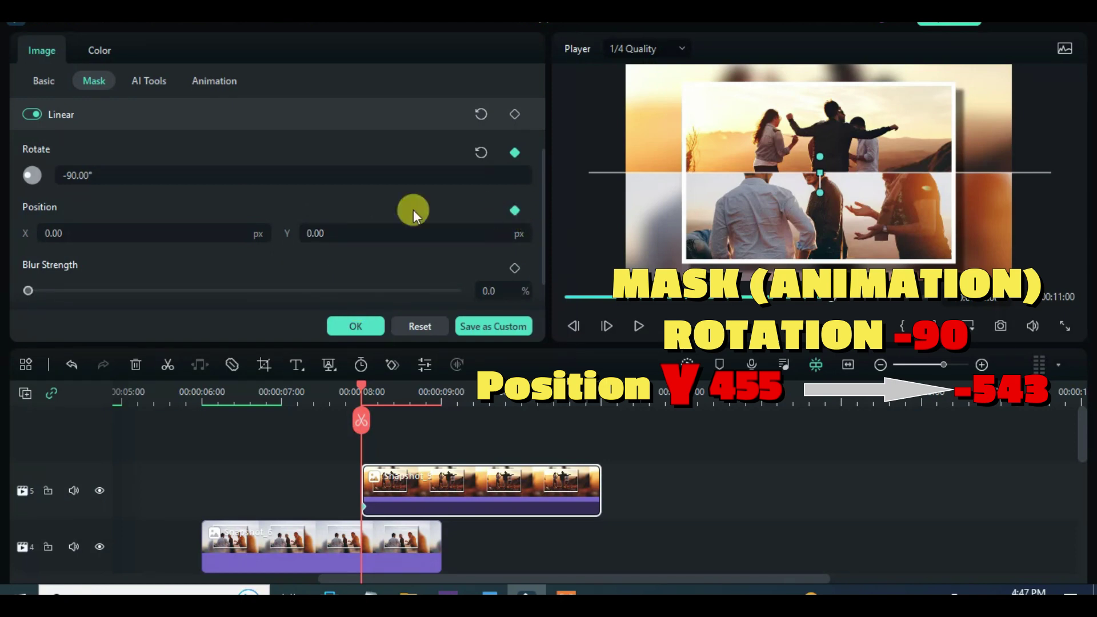
pyautogui.click(319, 226)
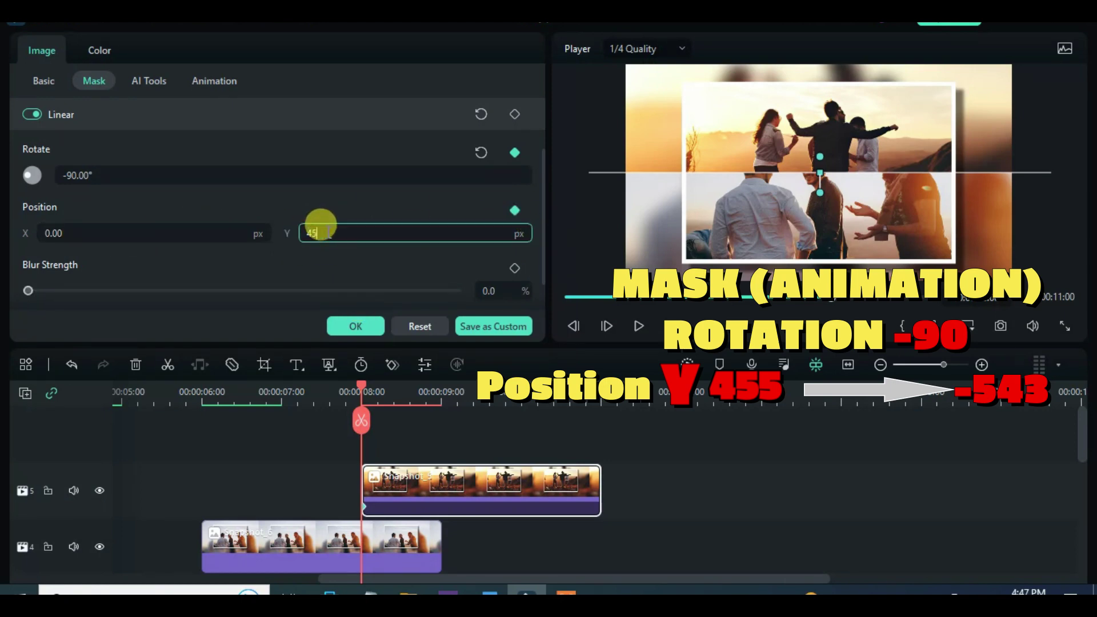
pyautogui.press('Return')
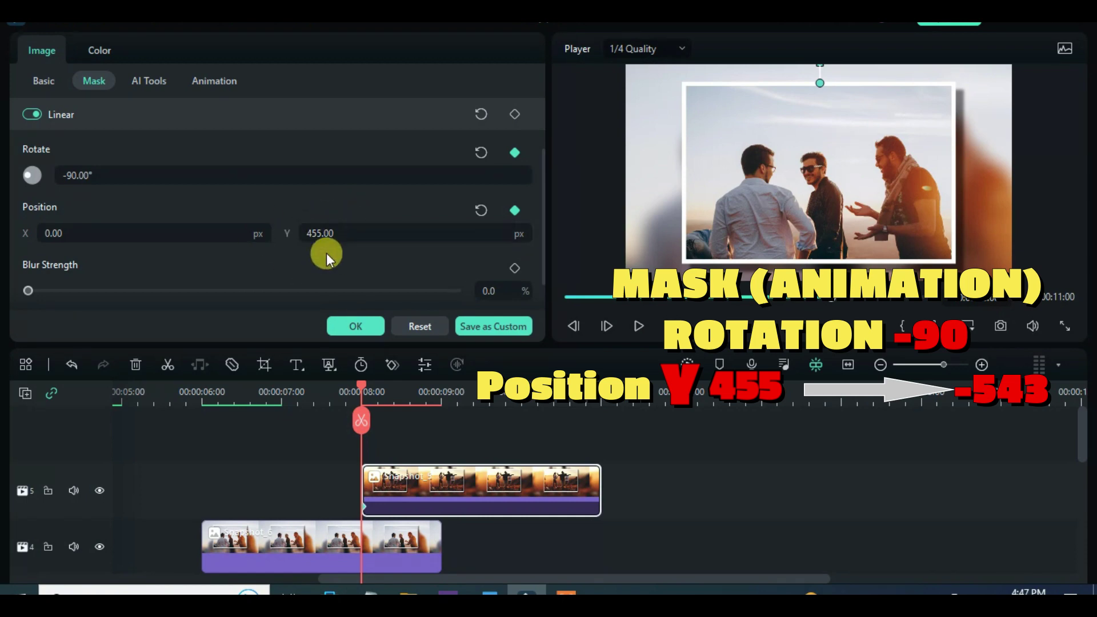
# - At 00:00:08:24, keyframe the Snapshot_5 mask's Y position at -543 px, apply the mask settings and play back the transition
pyautogui.moveTo(365, 385); pyautogui.dragTo(438, 381)
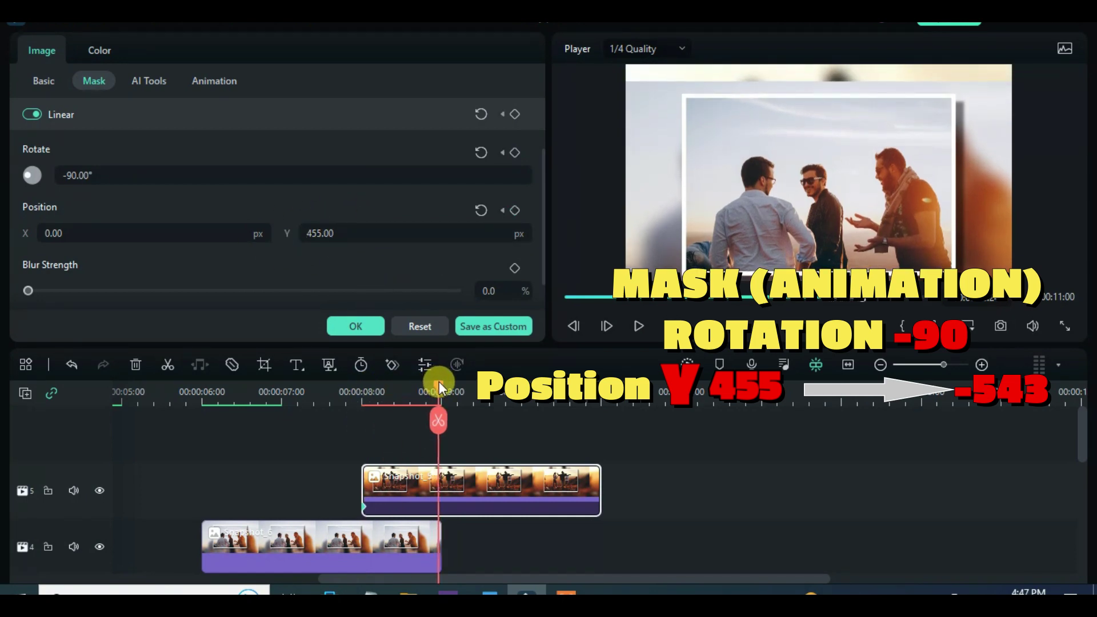
pyautogui.click(515, 210)
pyautogui.click(341, 231)
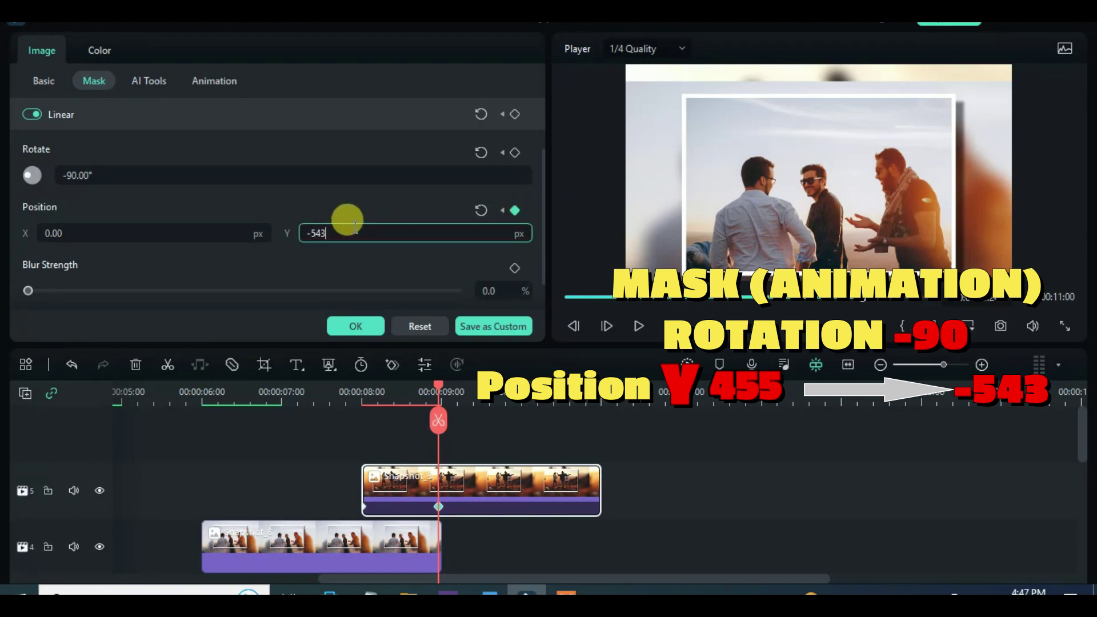
pyautogui.press('Return')
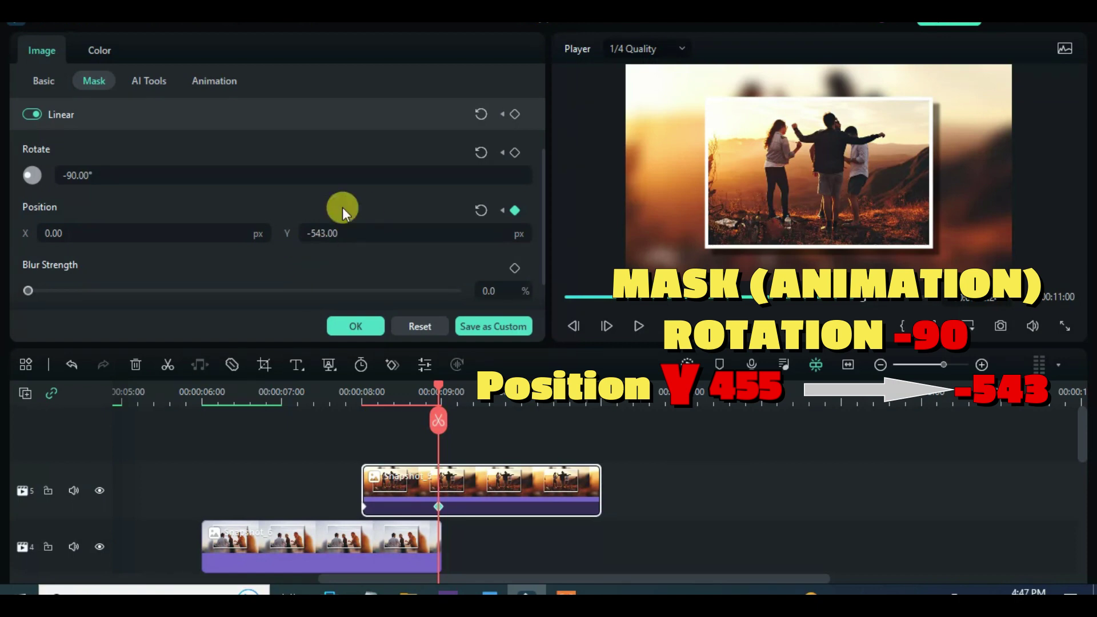
pyautogui.moveTo(436, 384); pyautogui.dragTo(333, 392)
pyautogui.click(356, 326)
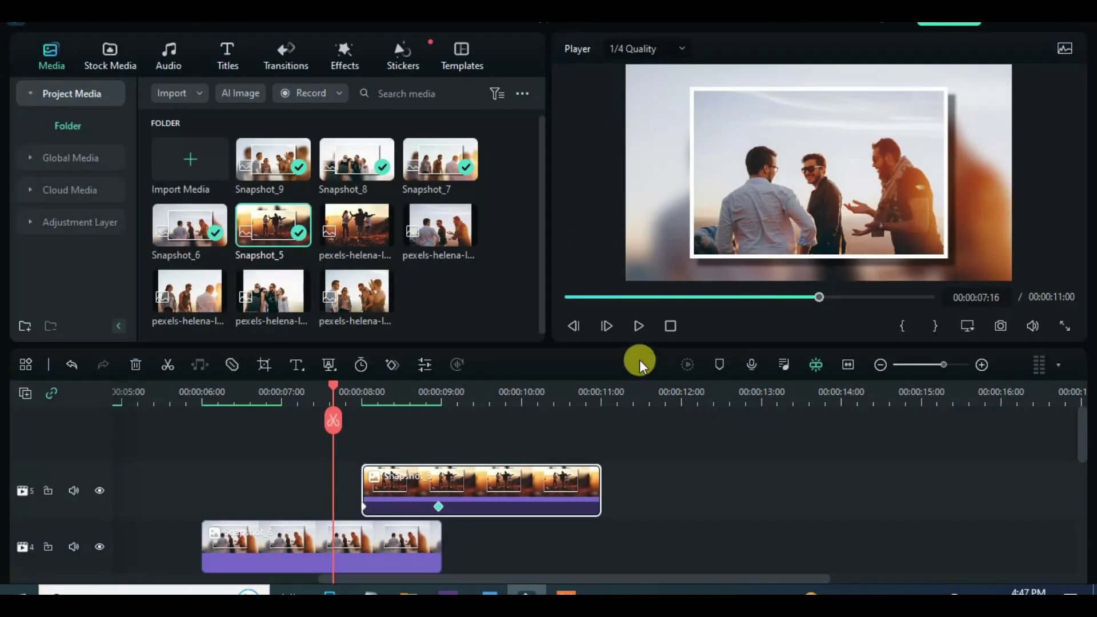
pyautogui.press('space')
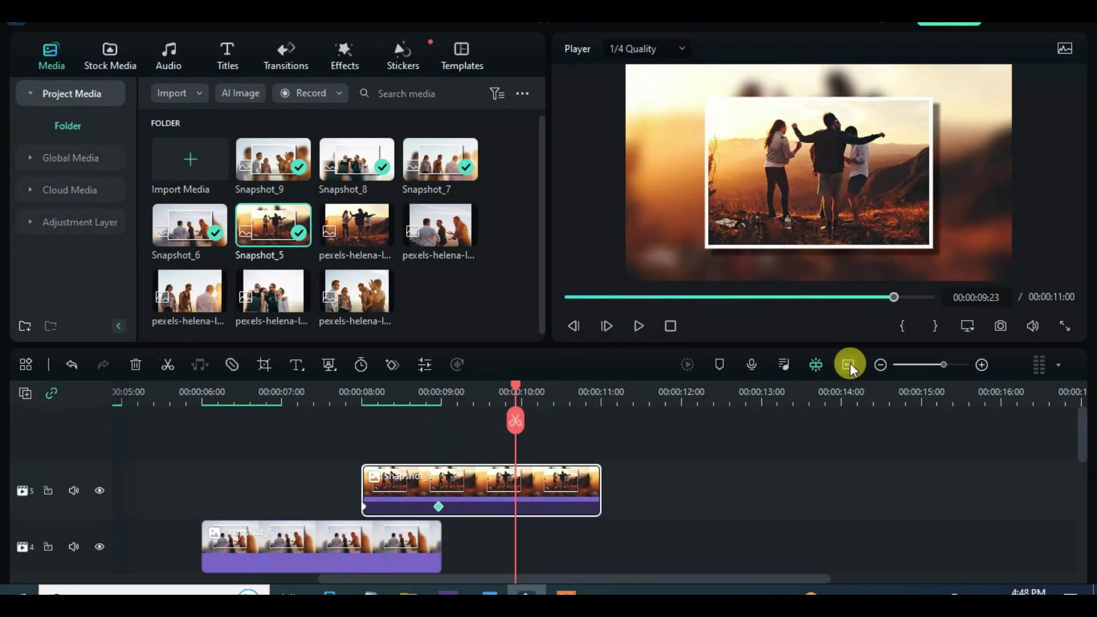
# - Fit the whole project in the timeline and play the slideshow from the beginning
pyautogui.click(848, 362)
pyautogui.scroll(-3, 656, 489)
pyautogui.scroll(-3, 583, 445)
pyautogui.scroll(1, 582, 445)
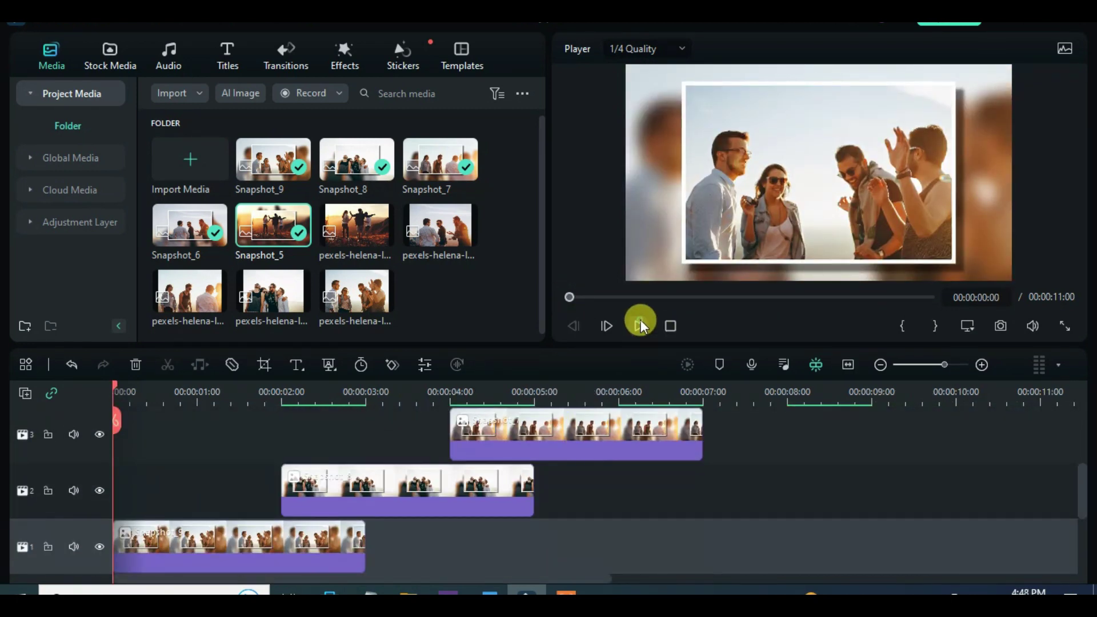
pyautogui.click(638, 326)
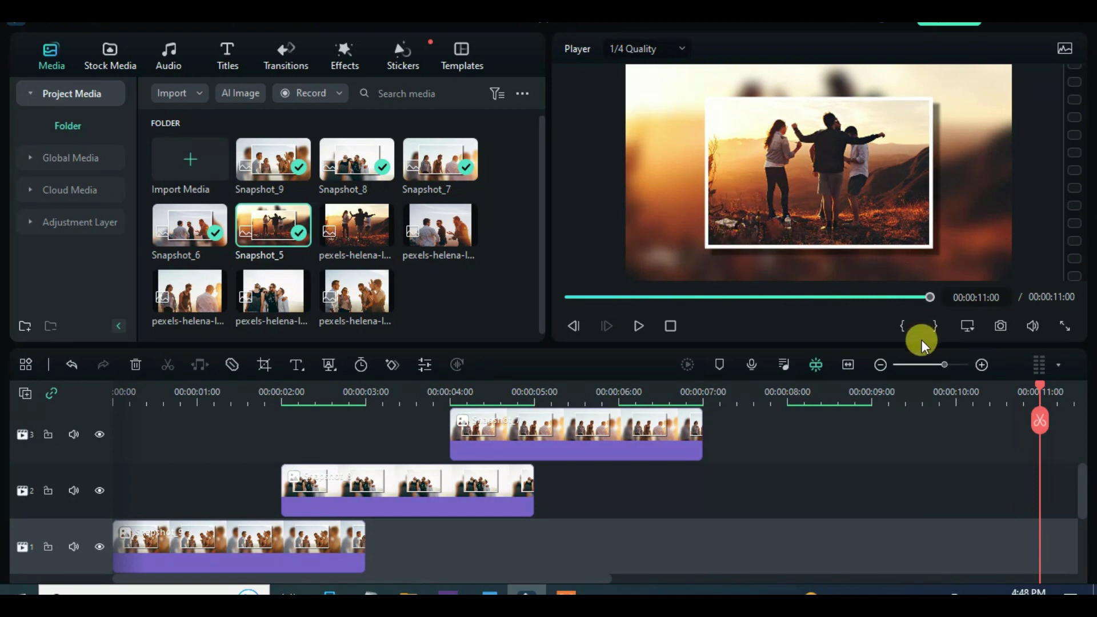
# - Lock all the existing video tracks in the timeline
pyautogui.rightClick(18, 407)
pyautogui.click(78, 425)
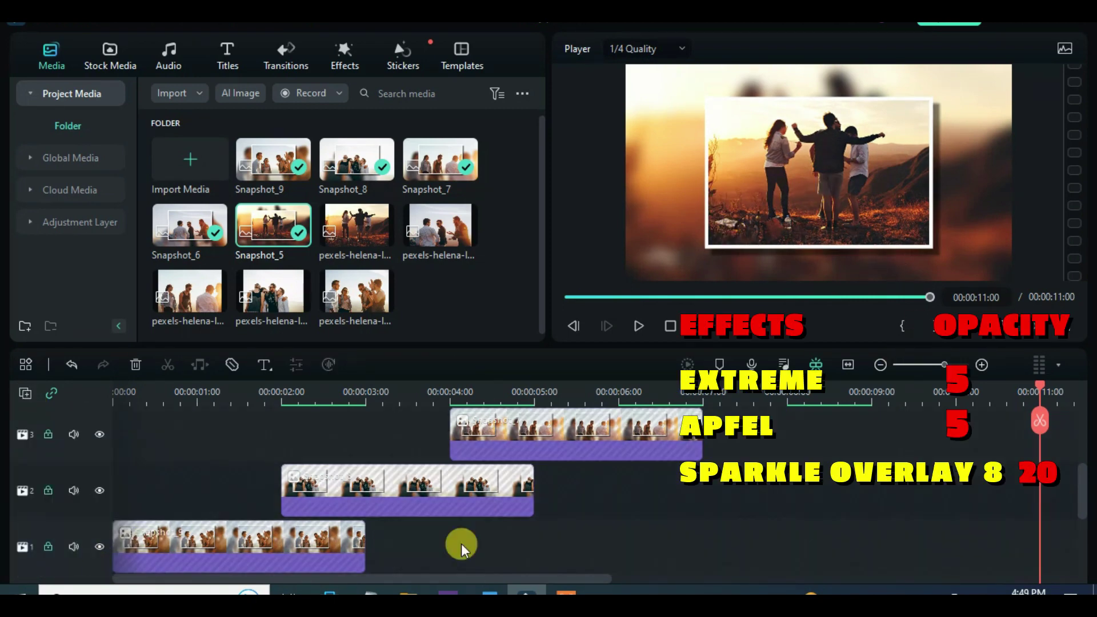
# - Search the effects for "extreme" and place the Extreme effect on video track 6 at the start of the timeline
pyautogui.click(567, 297)
pyautogui.click(341, 56)
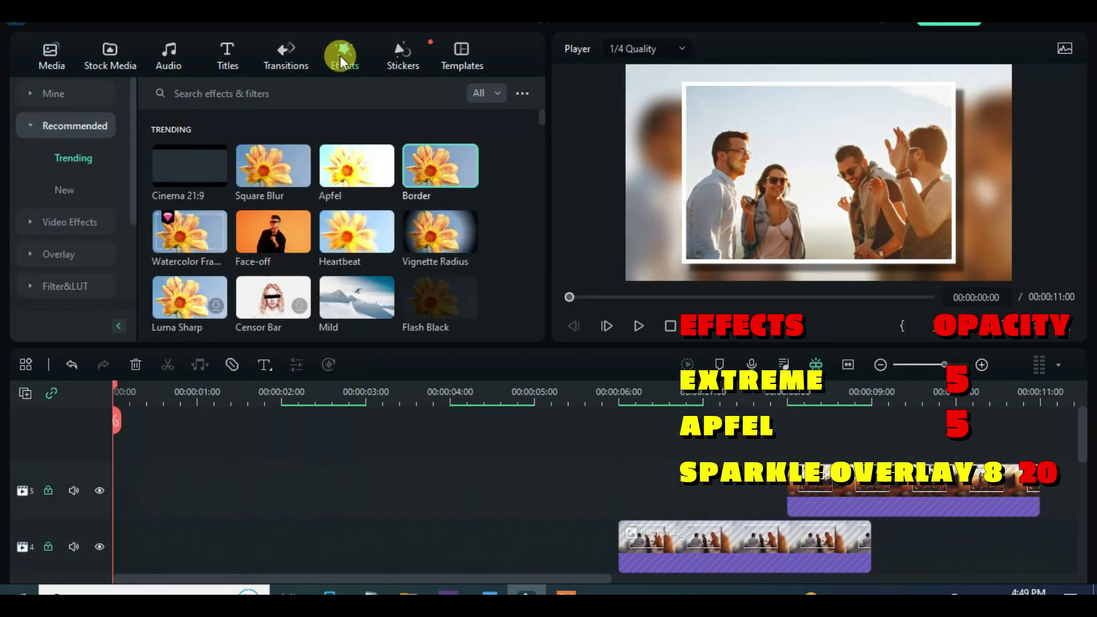
pyautogui.scroll(-1, 337, 194)
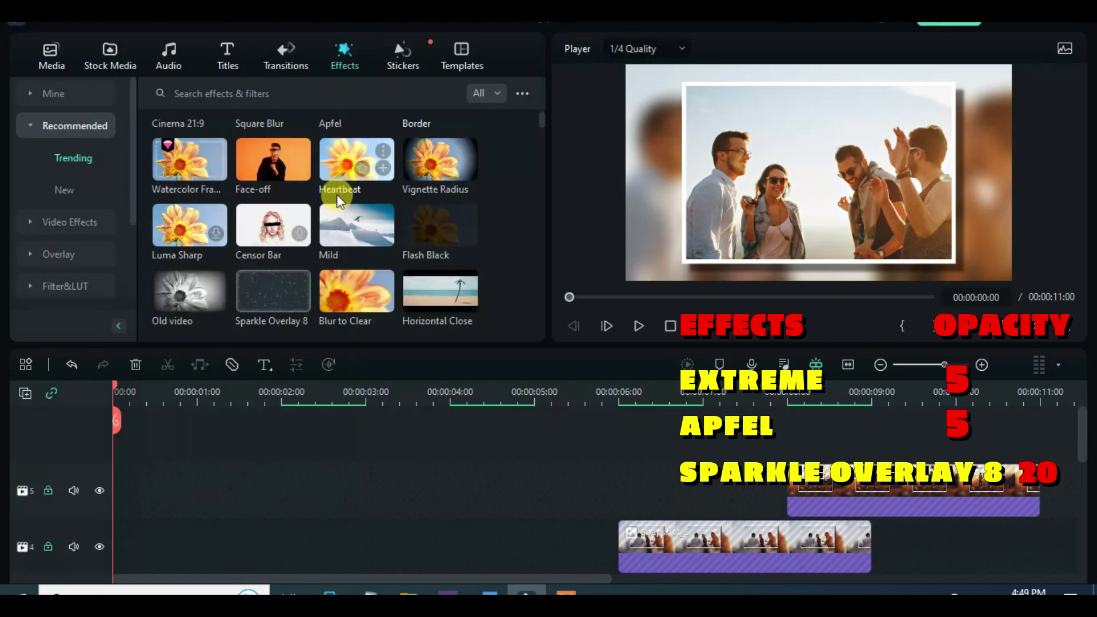
pyautogui.click(243, 93)
pyautogui.write('extre')
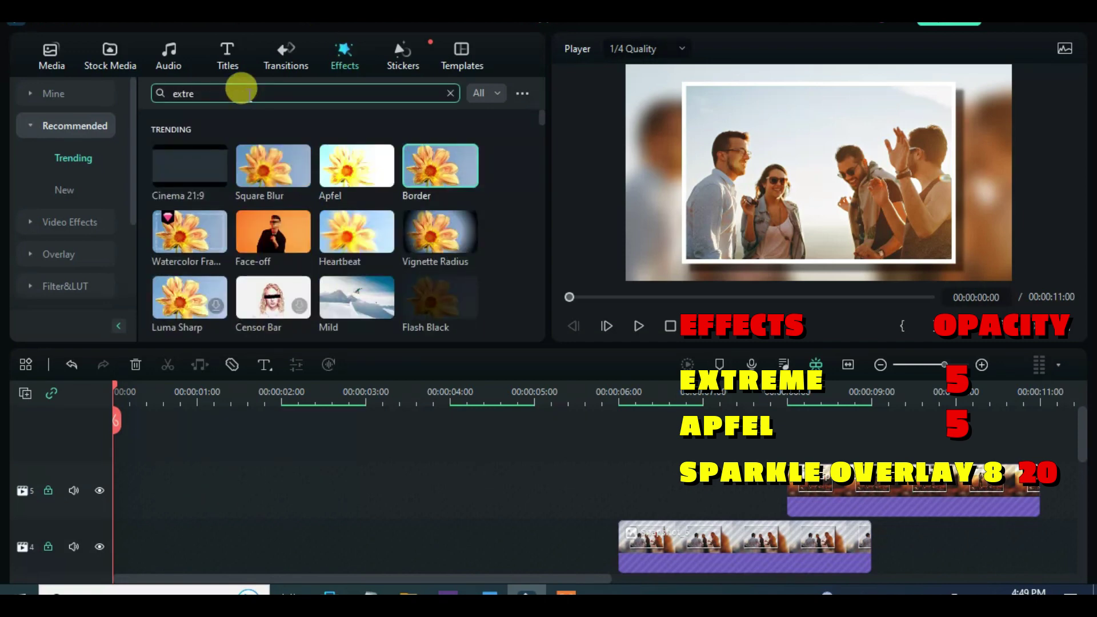
pyautogui.write('me')
pyautogui.press('Return')
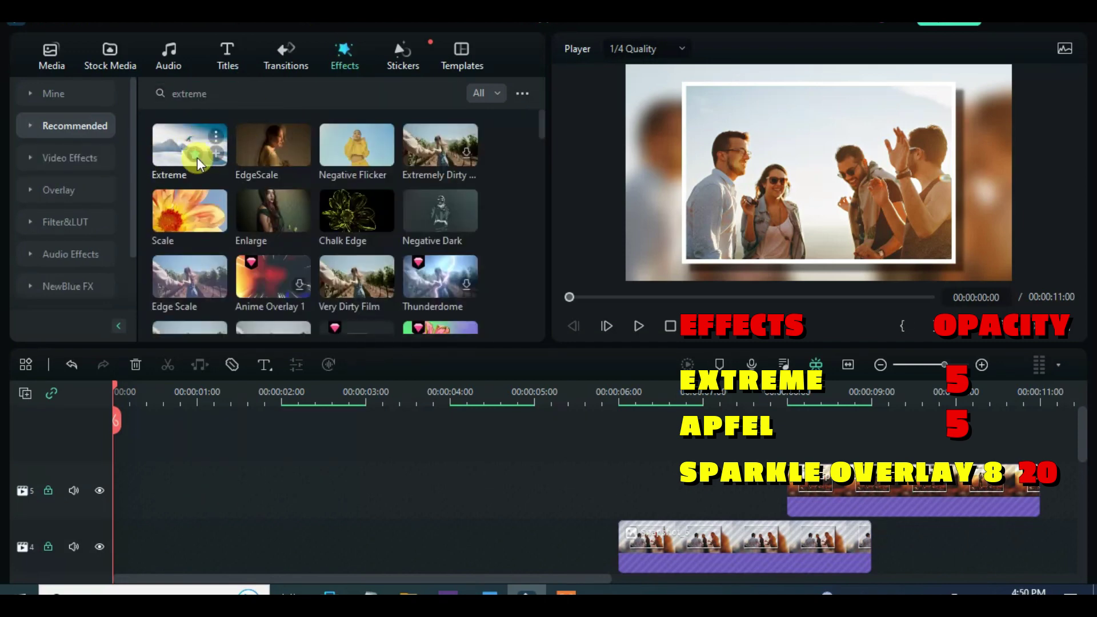
pyautogui.moveTo(197, 157); pyautogui.dragTo(171, 443)
# - Set the track height to Normal and extend the Extreme effect to 00:00:11:00
pyautogui.click(25, 392)
pyautogui.moveTo(103, 524)
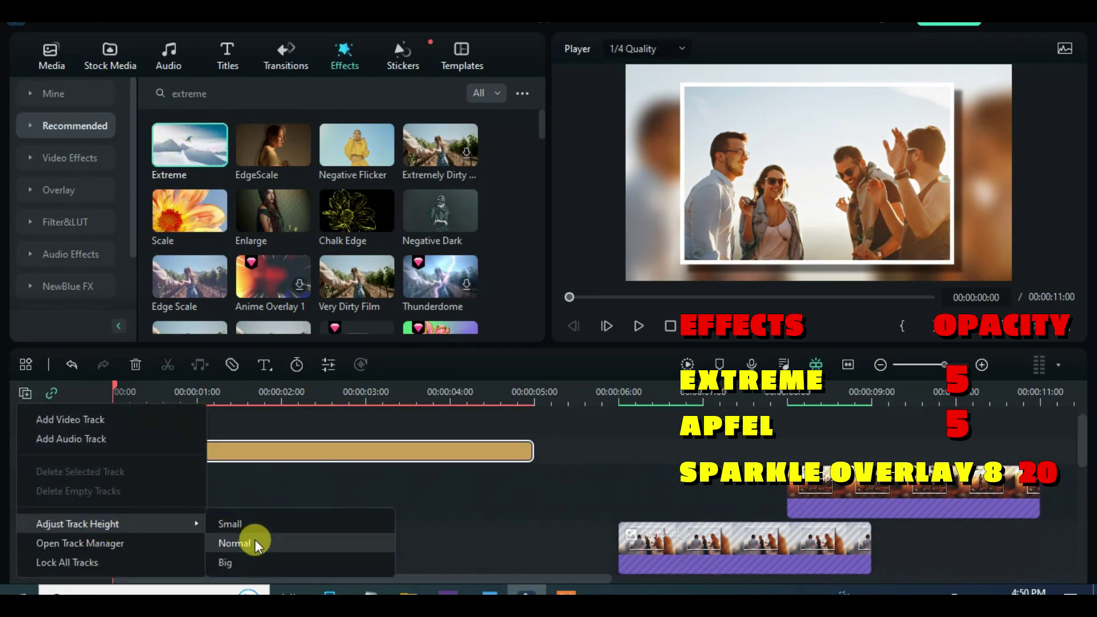
pyautogui.click(255, 543)
pyautogui.moveTo(528, 462); pyautogui.dragTo(1039, 464)
# - Set the Extreme effect's frequency to 5 and render the timeline preview to watch it
pyautogui.doubleClick(298, 458)
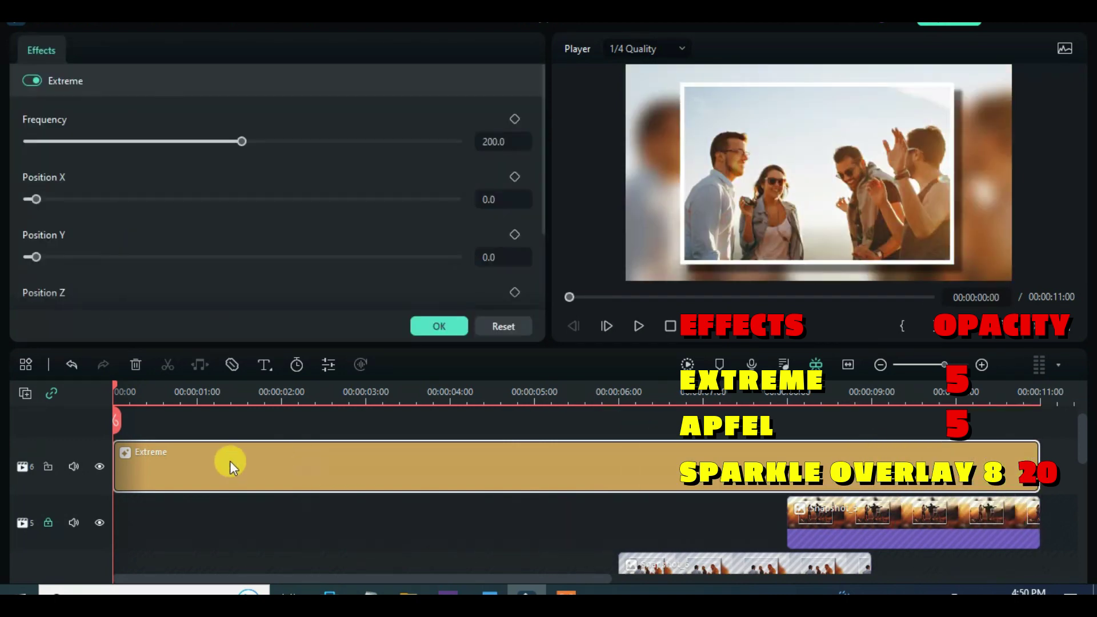
pyautogui.click(500, 141)
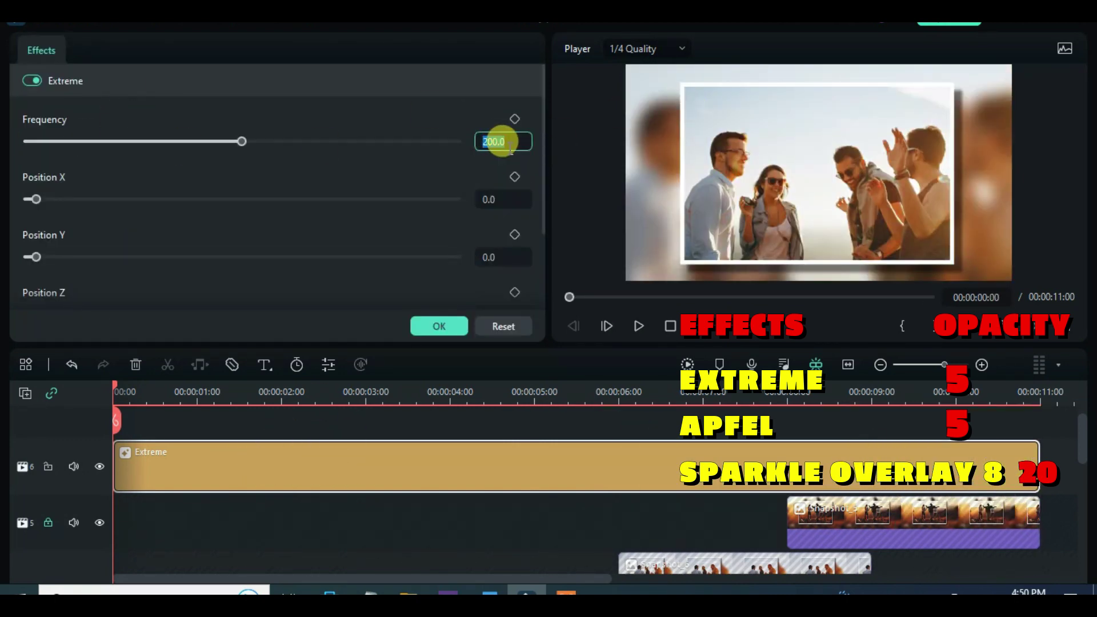
pyautogui.write('5')
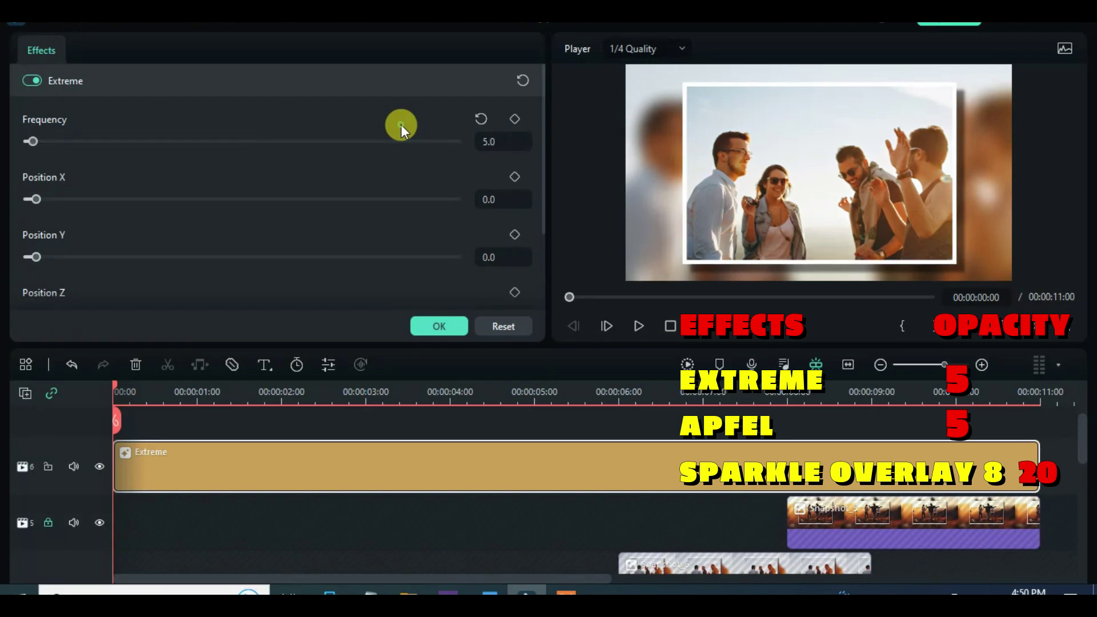
pyautogui.click(454, 326)
pyautogui.click(687, 365)
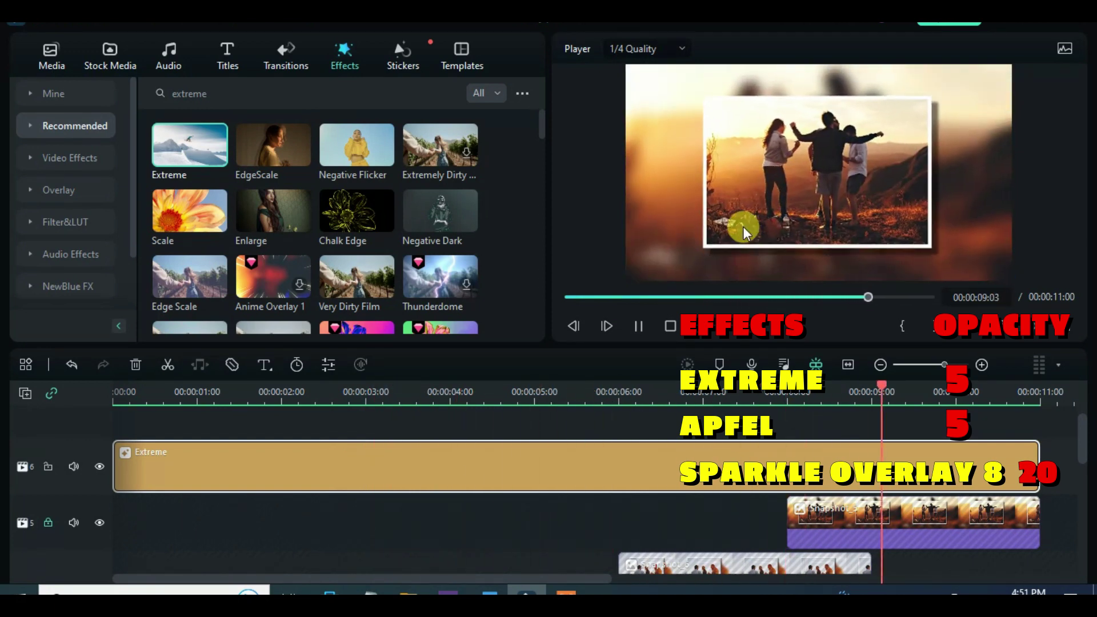
# - Clear the effects search, place the recommended Apfel effect on video track 7 from the start, and extend it to 00:00:11:00
pyautogui.click(567, 296)
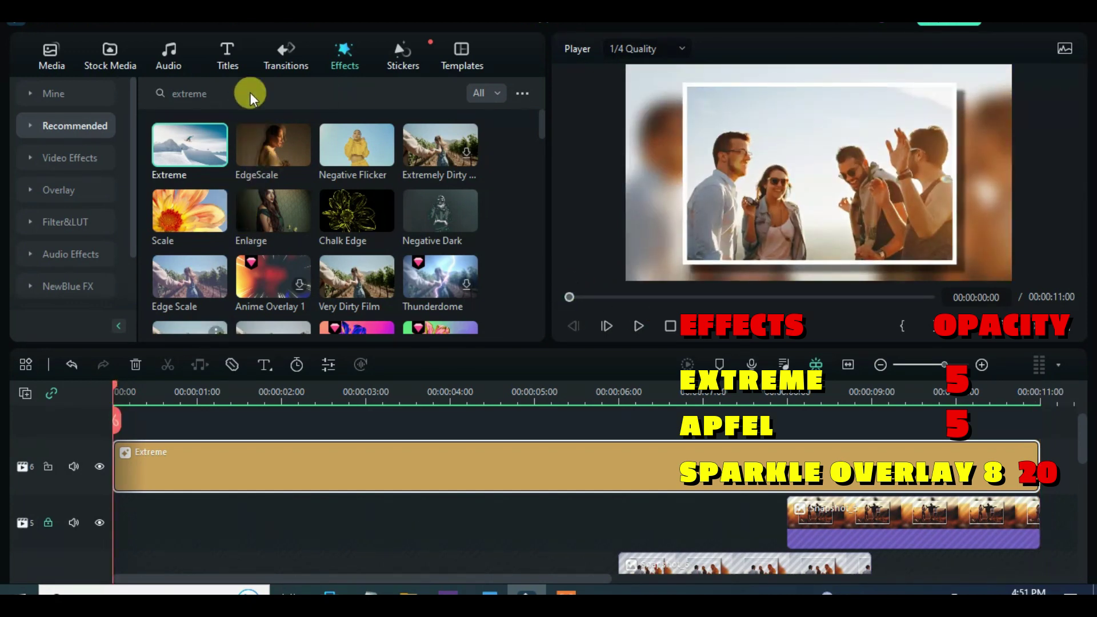
pyautogui.click(330, 60)
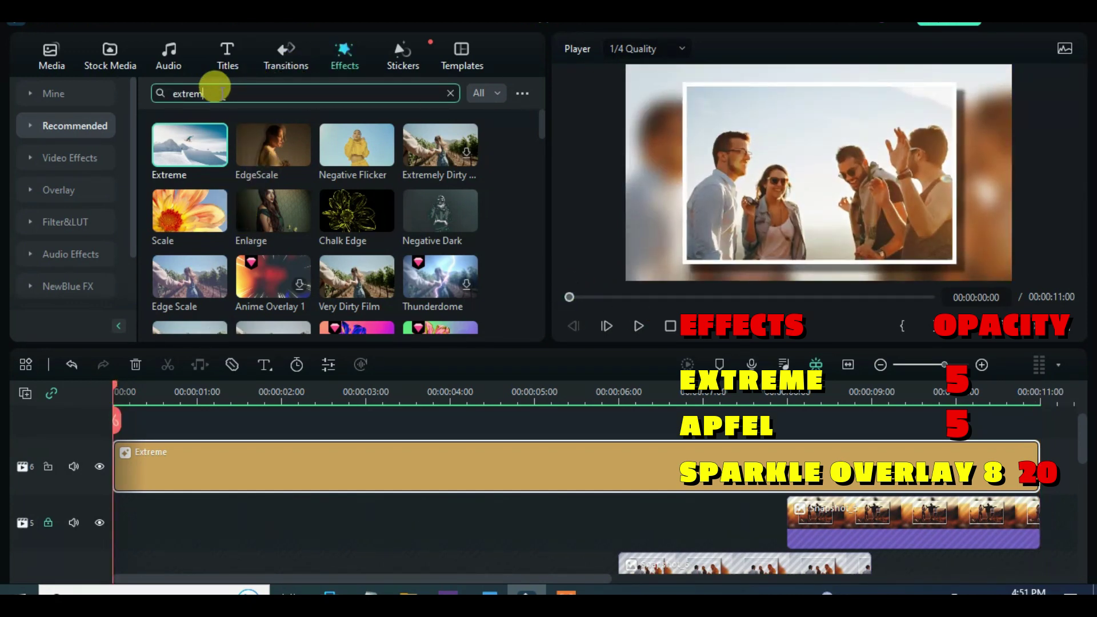
pyautogui.press('BackSpace')
pyautogui.press('BackSpace')
pyautogui.press('BackSpace')
pyautogui.press('BackSpace')
pyautogui.press('BackSpace')
pyautogui.press('BackSpace')
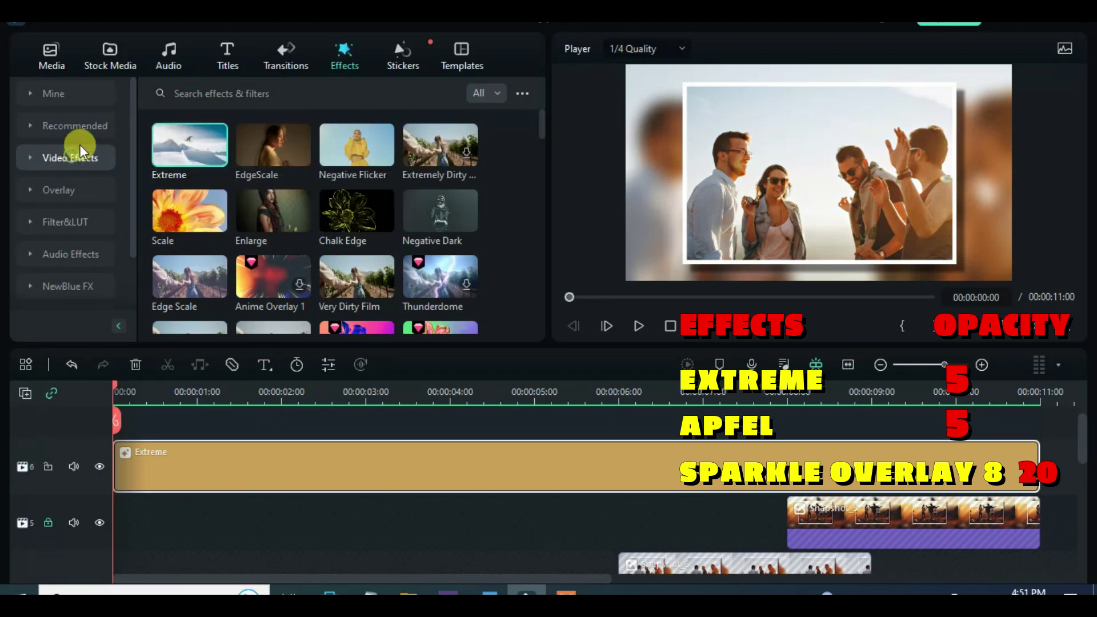
pyautogui.click(80, 154)
pyautogui.click(76, 126)
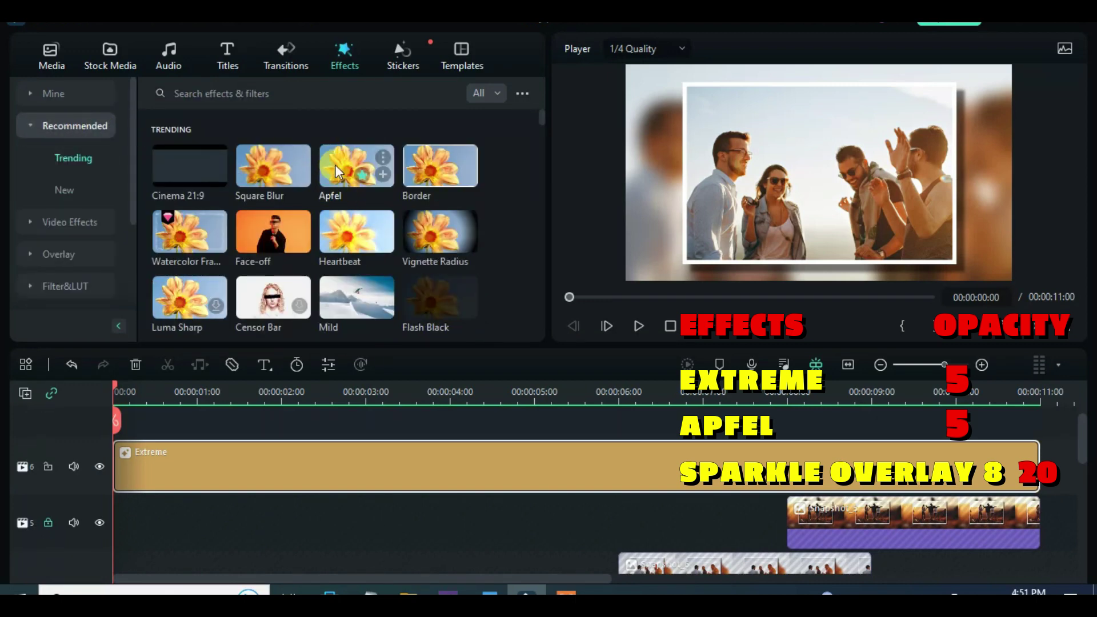
pyautogui.moveTo(335, 165); pyautogui.dragTo(123, 446)
pyautogui.moveTo(521, 436); pyautogui.dragTo(1038, 445)
# - Set the Apfel effect's opacity to 5
pyautogui.doubleClick(494, 449)
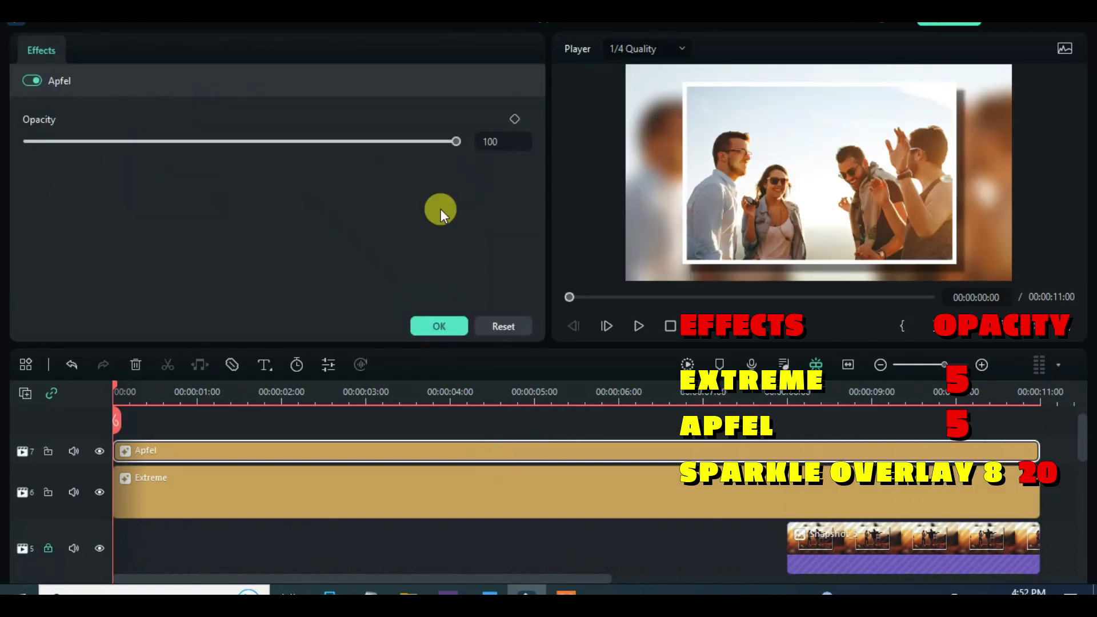
pyautogui.doubleClick(490, 141)
pyautogui.write('5')
pyautogui.press('Return')
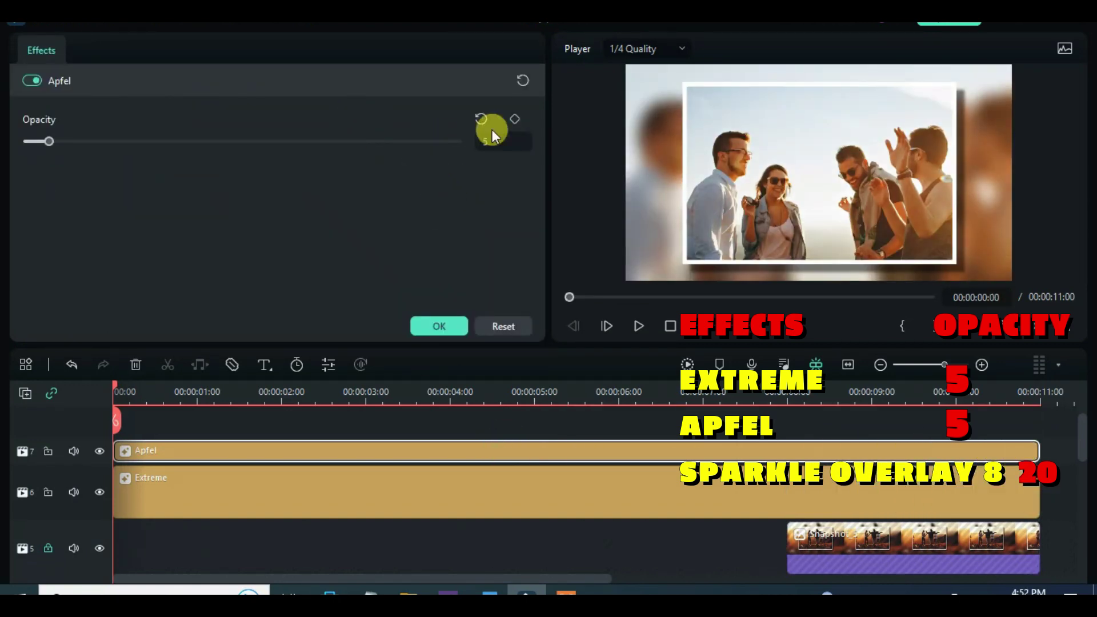
pyautogui.click(439, 326)
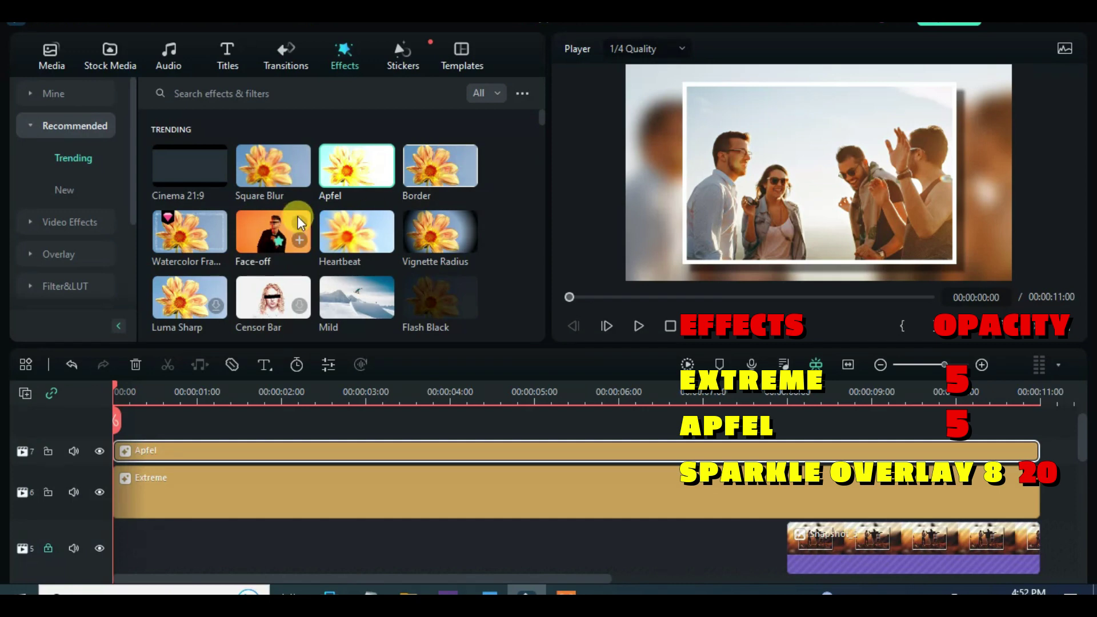
# - Place the recommended Sparkle Overlay 8 effect on video track 8 from the start and extend it to 00:00:11:00
pyautogui.scroll(-3, 297, 216)
pyautogui.click(251, 224)
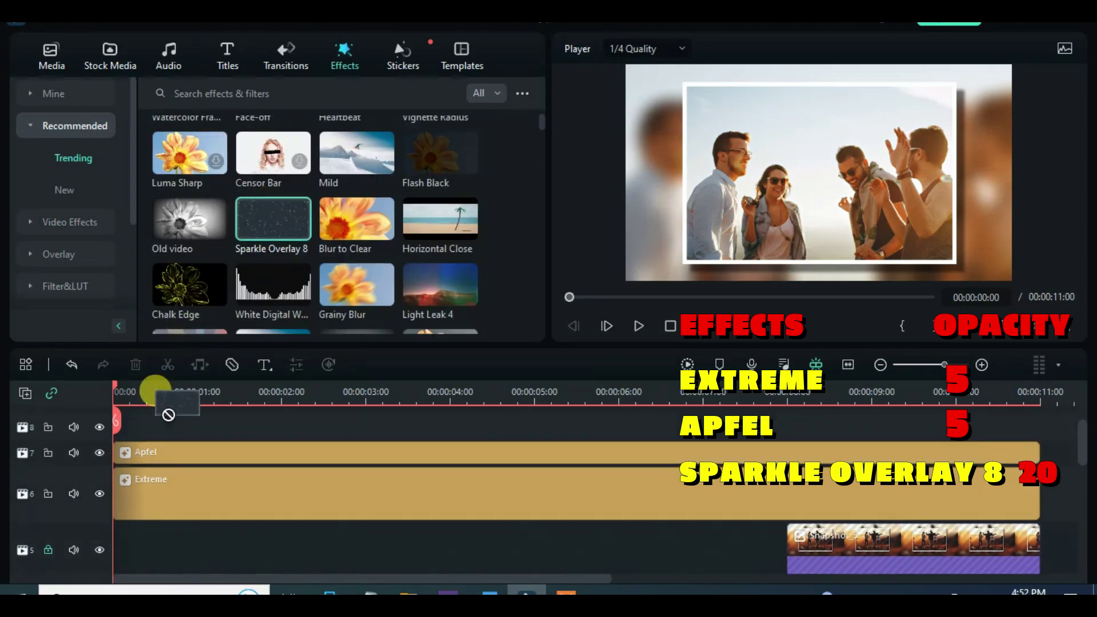
pyautogui.moveTo(168, 415); pyautogui.dragTo(158, 434)
pyautogui.moveTo(785, 440); pyautogui.dragTo(1034, 433)
# - Set the Sparkle Overlay 8 effect's opacity to 20 and render the timeline preview
pyautogui.doubleClick(453, 434)
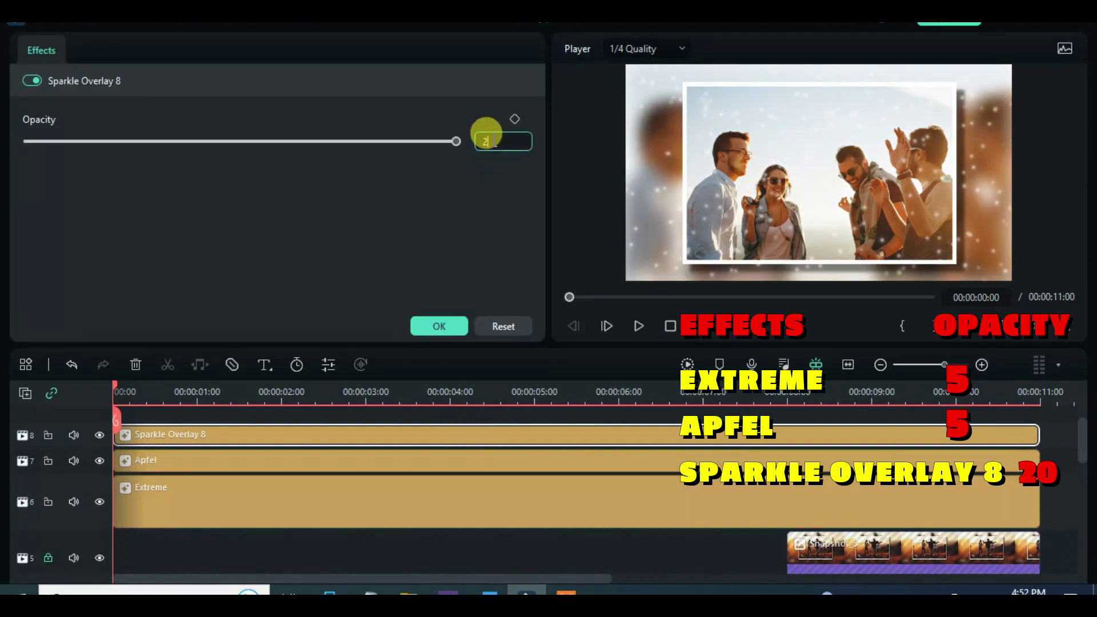
pyautogui.click(423, 324)
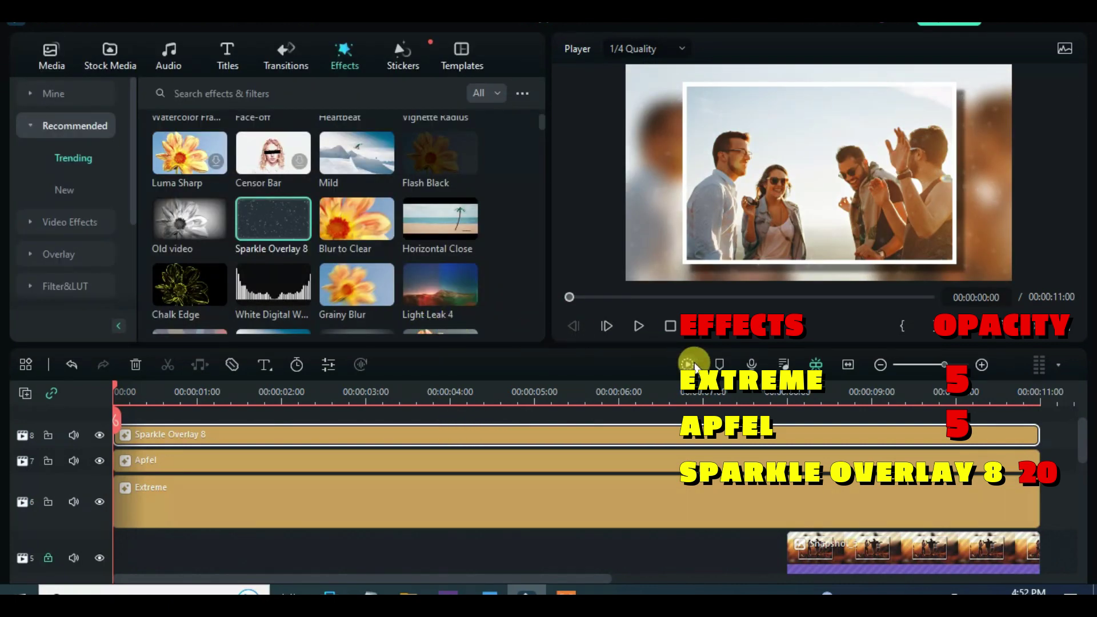
pyautogui.click(696, 362)
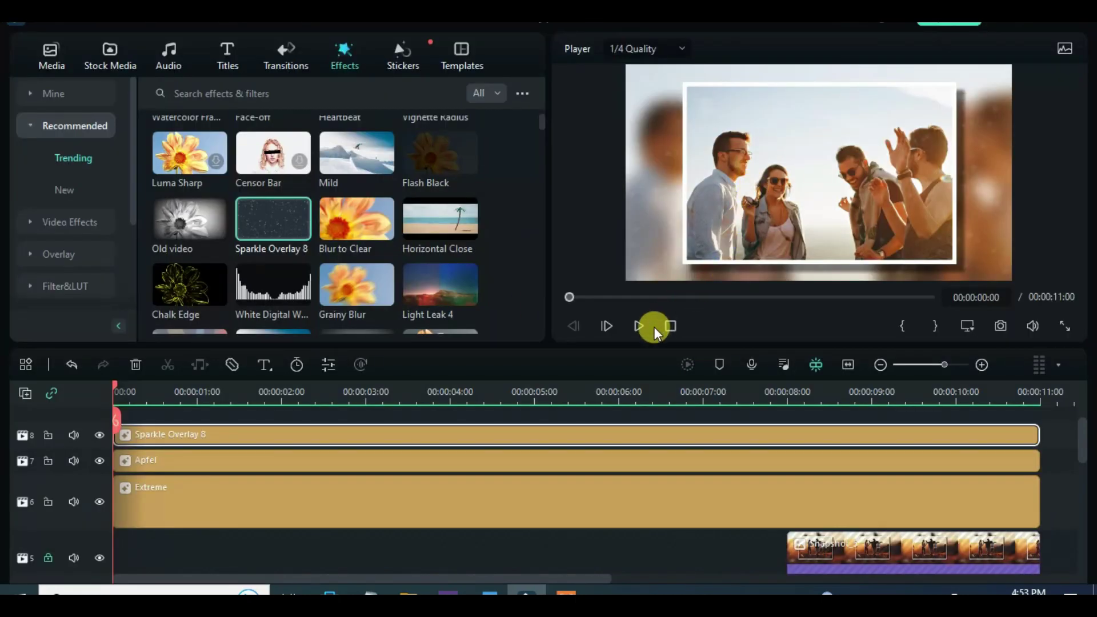
# - Play the rendered slideshow, return to the start and play it again to review the finished effects
pyautogui.click(634, 325)
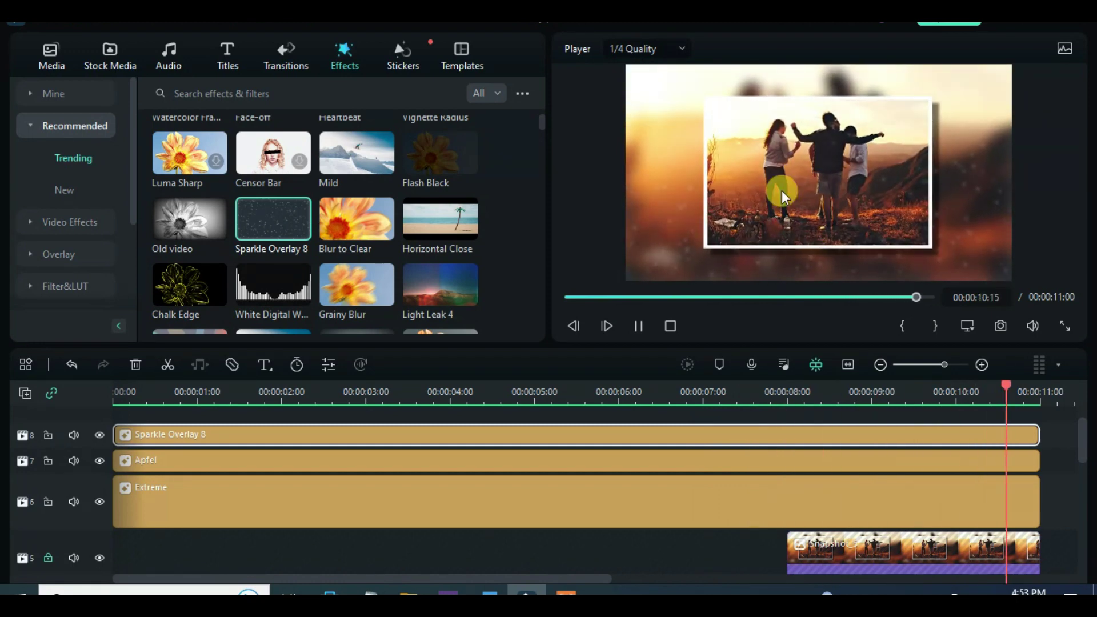
pyautogui.click(565, 297)
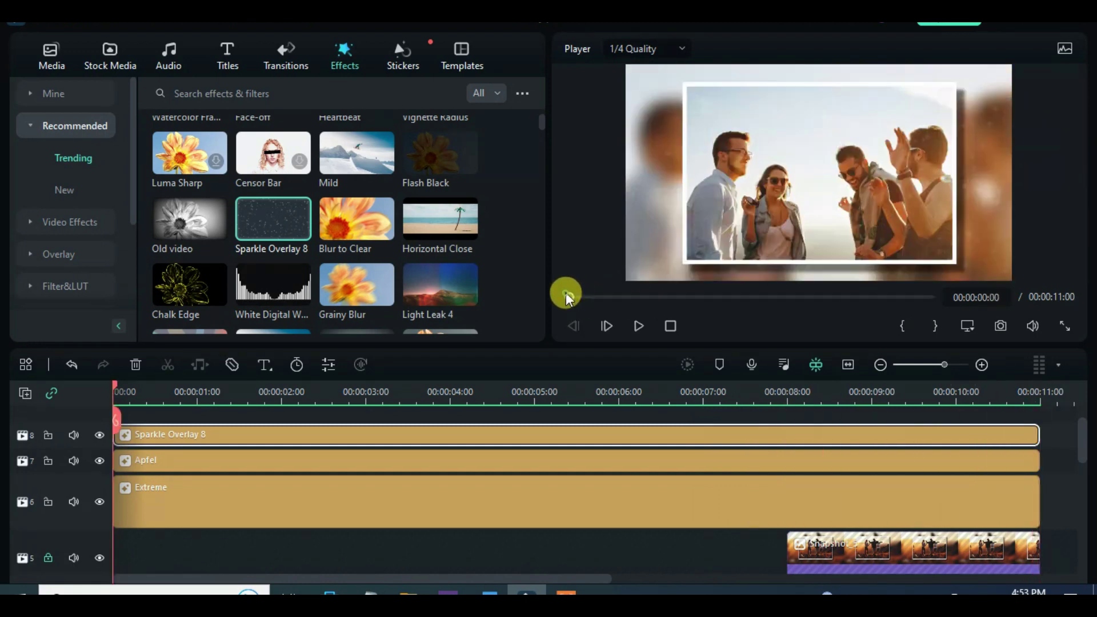
pyautogui.click(634, 324)
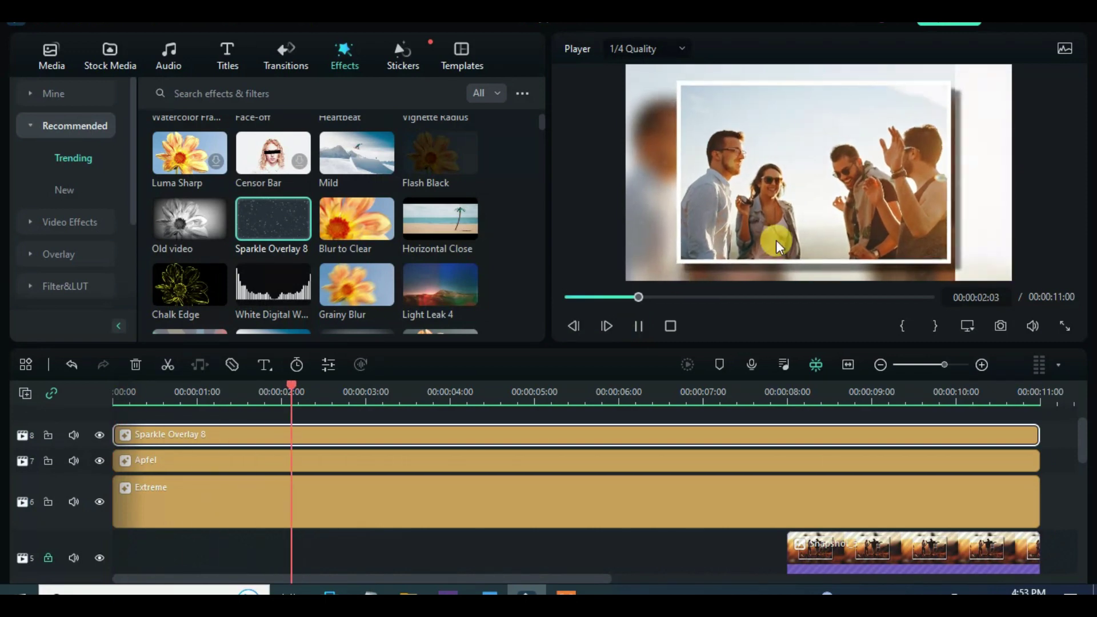